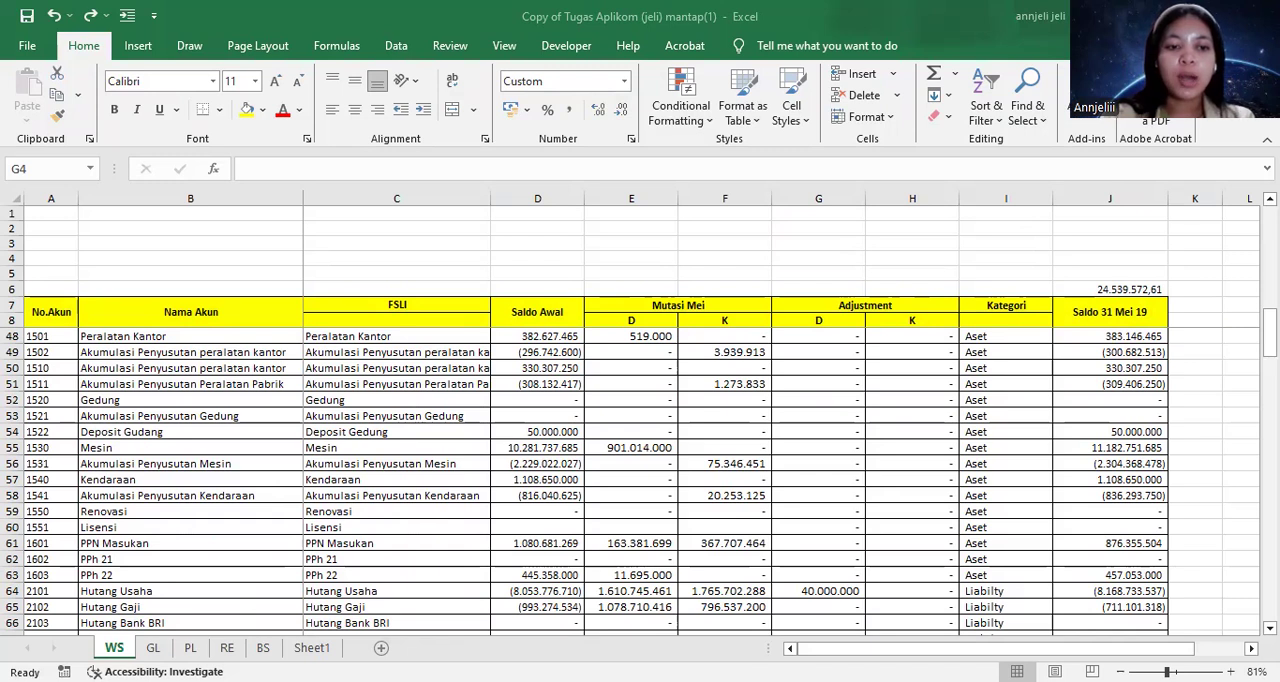
Look over the PL, RE, BS and WS sheets to compare the report layouts with the worksheet data
{"action": "left_click", "coordinate": [190, 648]}
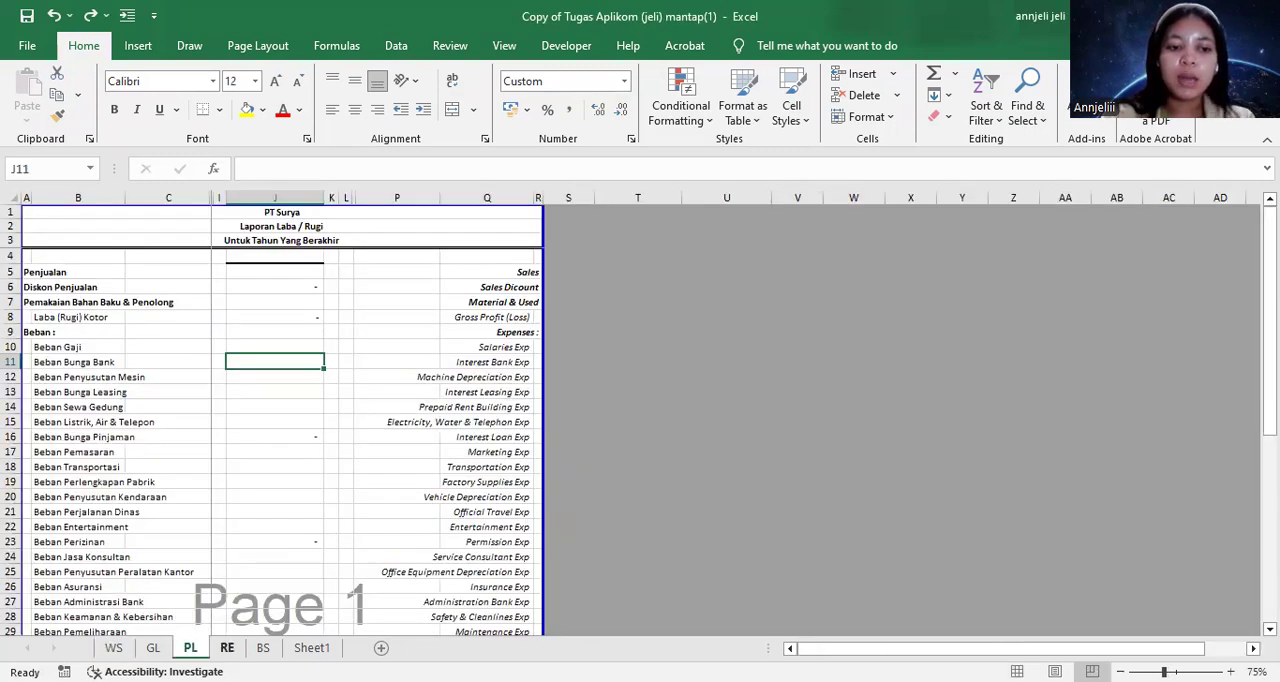
{"action": "left_click", "coordinate": [227, 648]}
{"action": "left_click", "coordinate": [264, 648]}
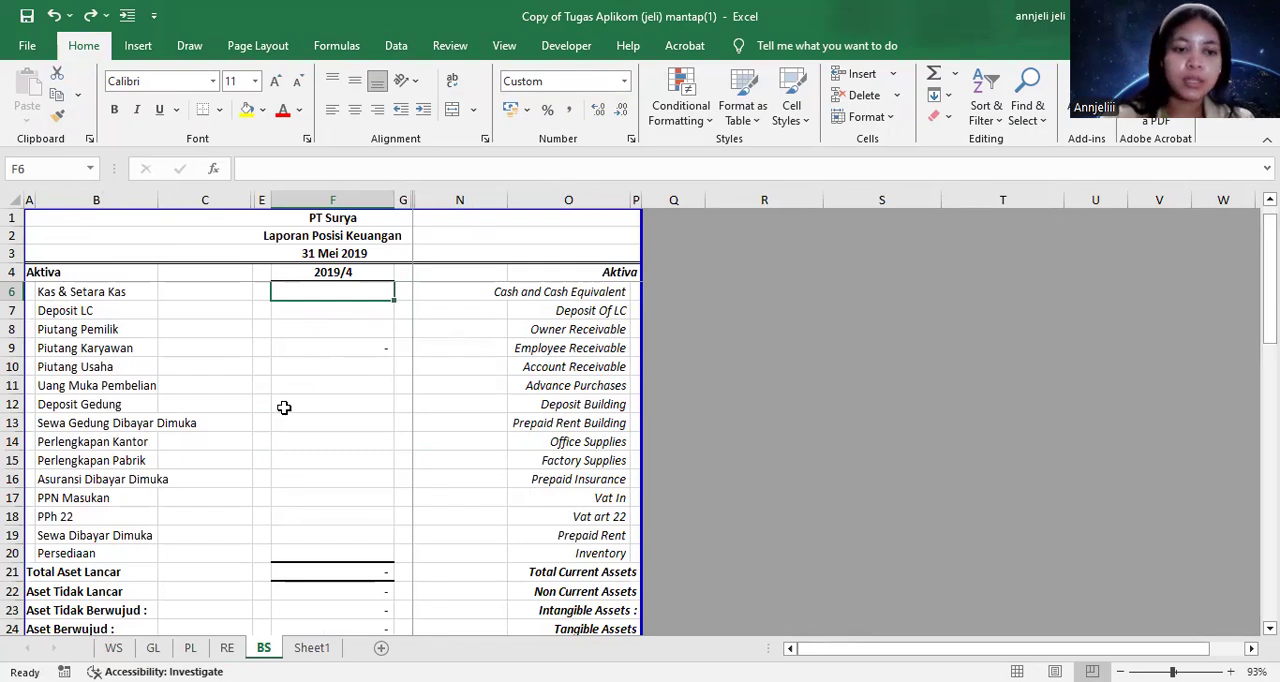
{"action": "left_click", "coordinate": [114, 648]}
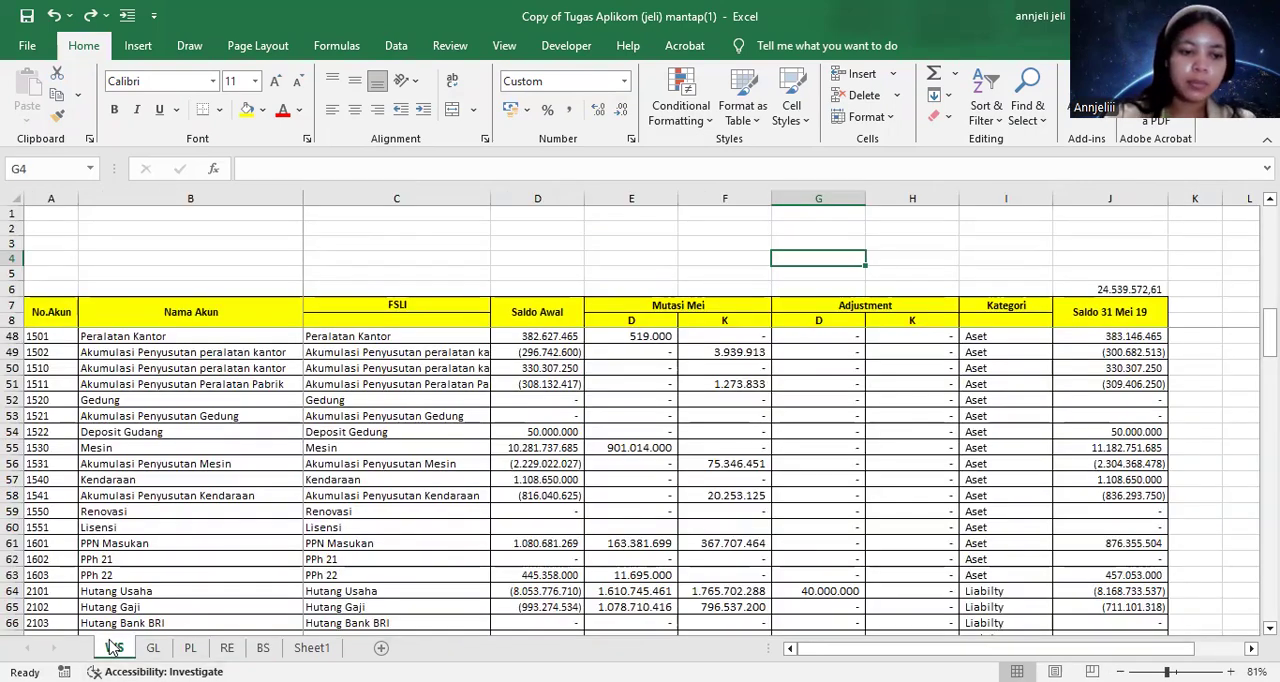
{"action": "left_click", "coordinate": [190, 648]}
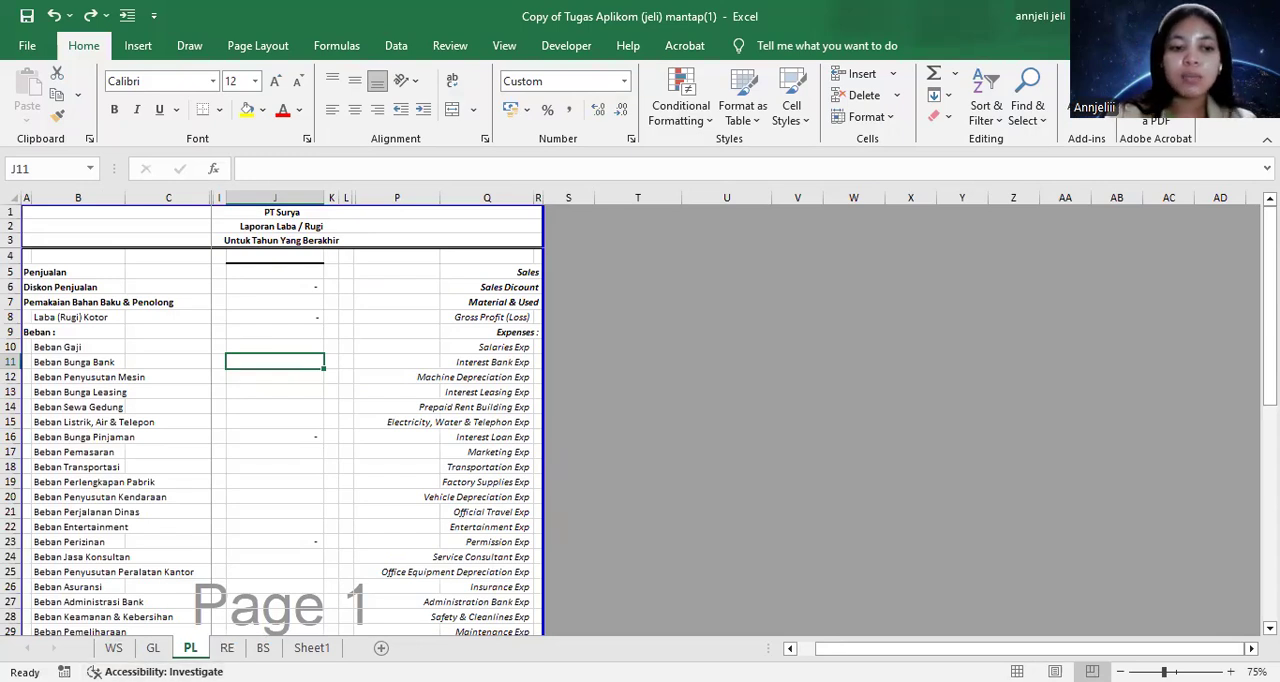
{"action": "left_click", "coordinate": [114, 648]}
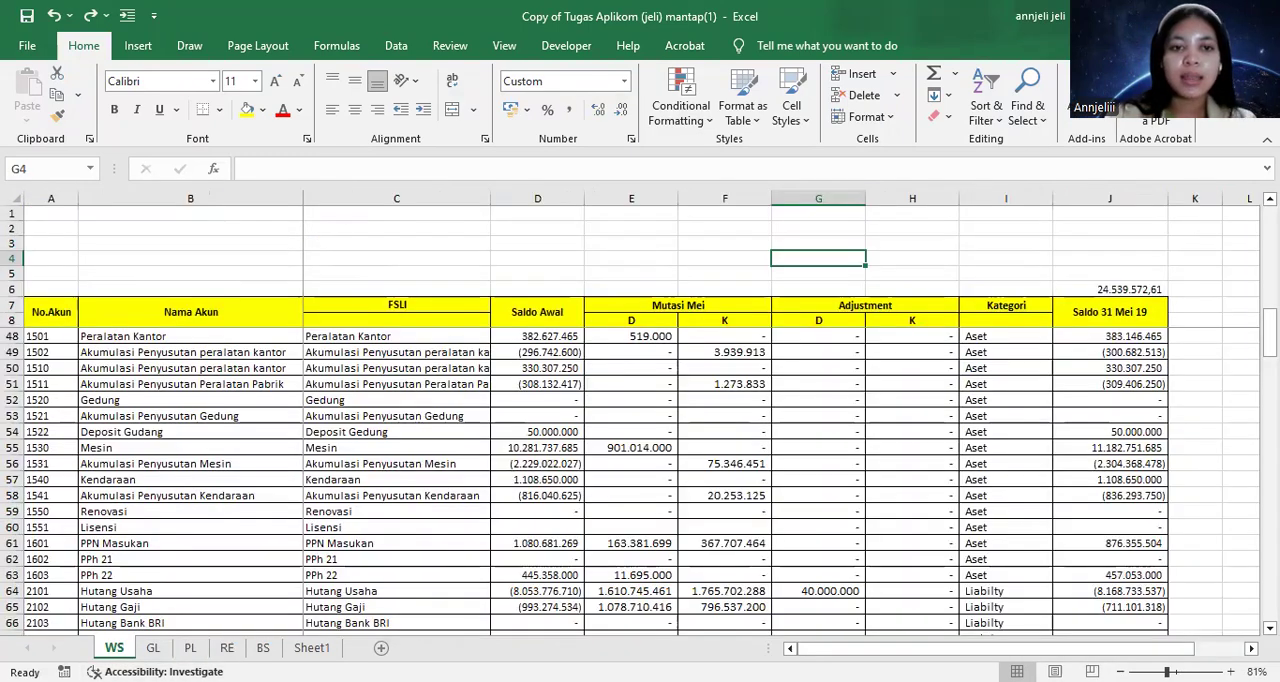
Start a SUMIF formula in the Penjualan cell J5 on the PL sheet, using WS column C as the range
{"action": "left_click", "coordinate": [190, 648]}
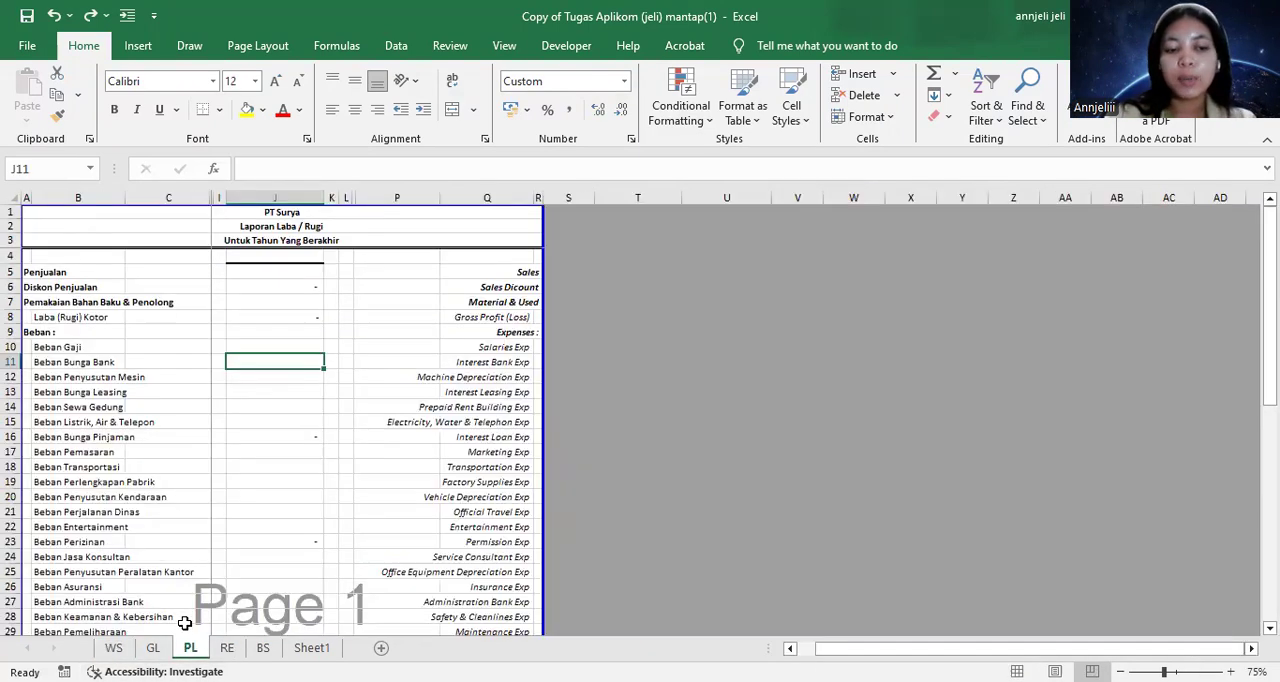
{"action": "left_click", "coordinate": [256, 285]}
{"action": "left_click", "coordinate": [248, 275]}
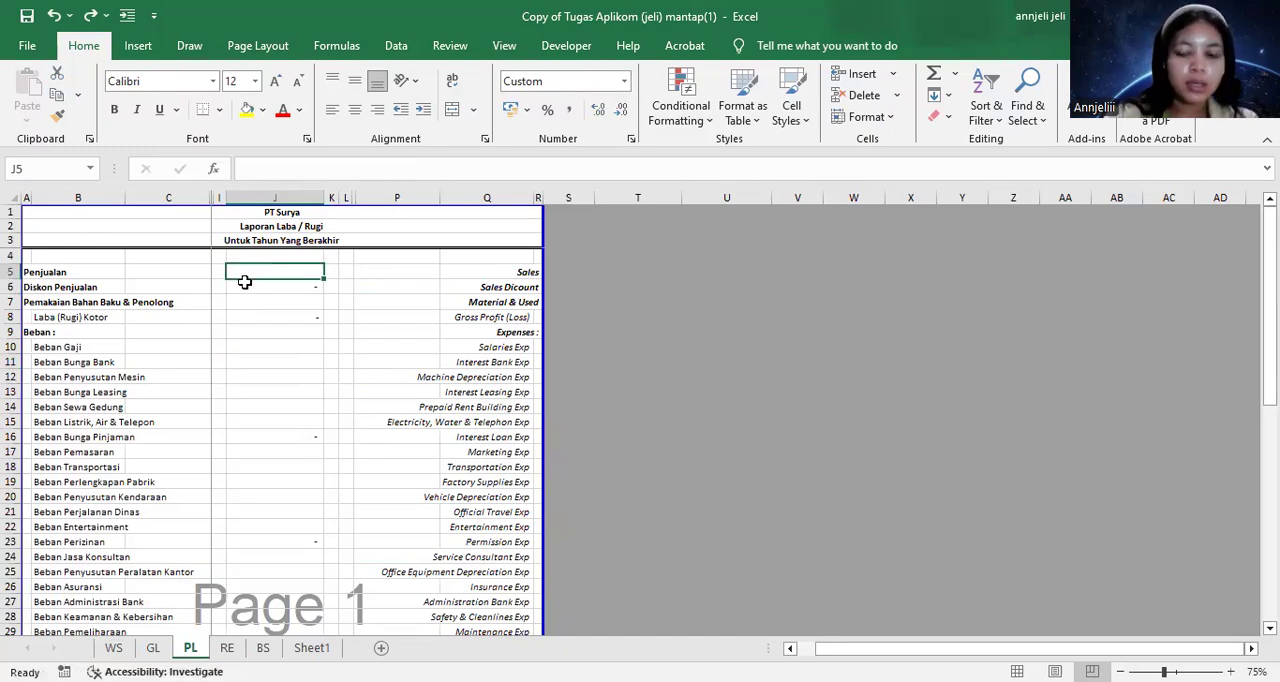
{"action": "type", "text": "="}
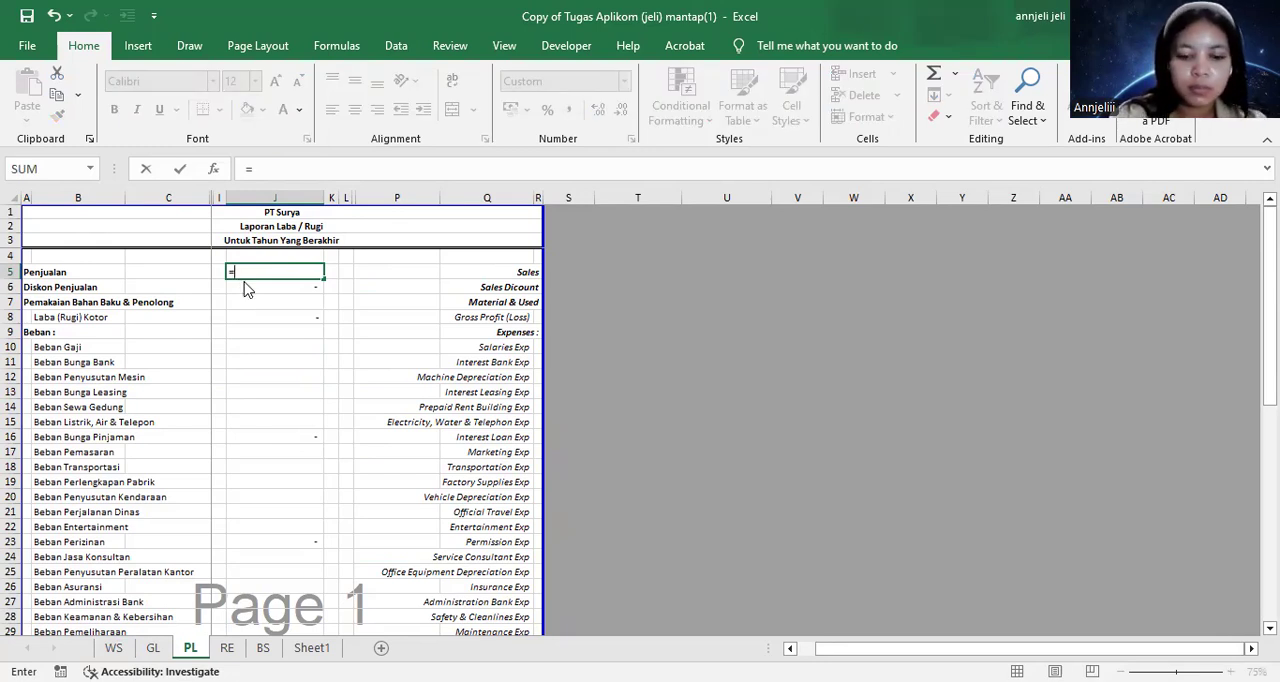
{"action": "type", "text": "sumif"}
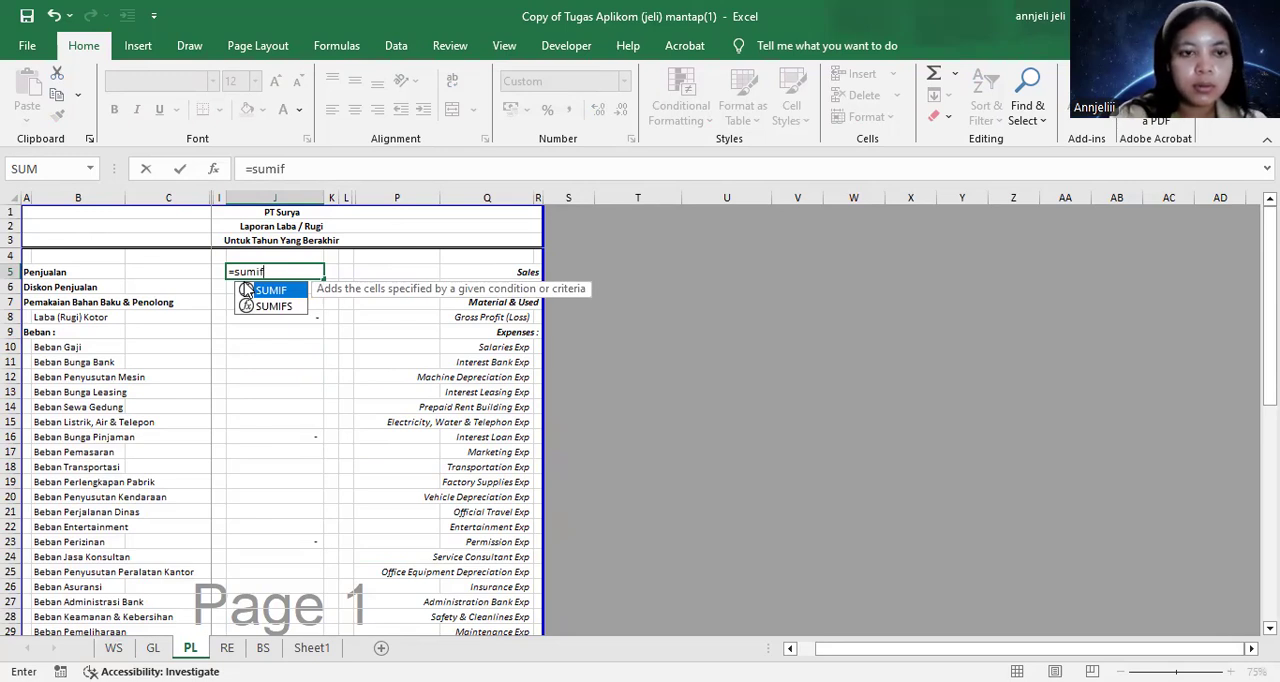
{"action": "double_click", "coordinate": [245, 290]}
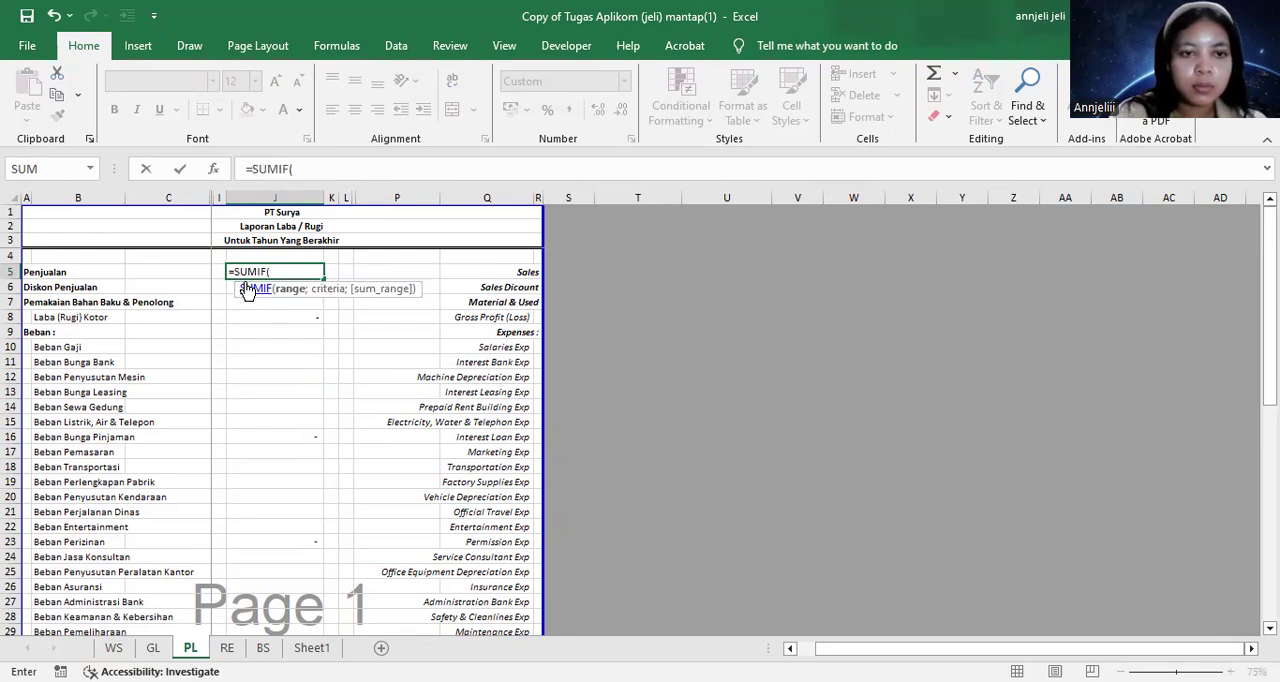
{"action": "left_click", "coordinate": [116, 647]}
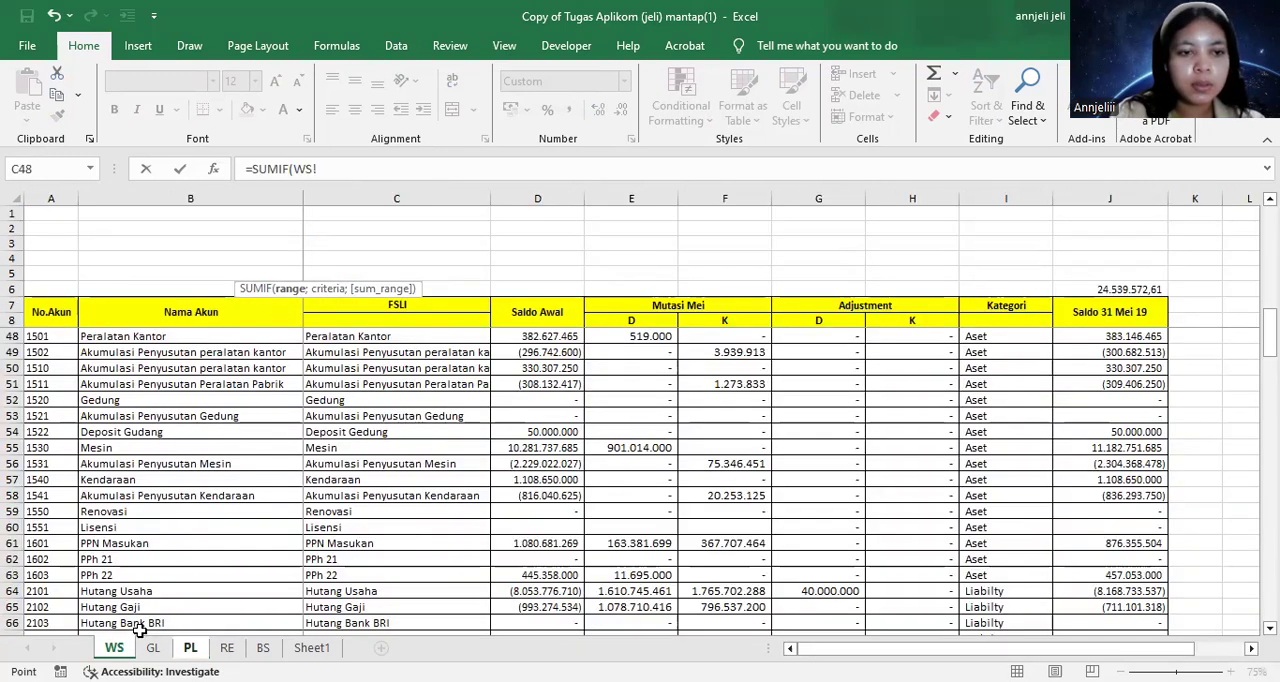
{"action": "left_click", "coordinate": [392, 196]}
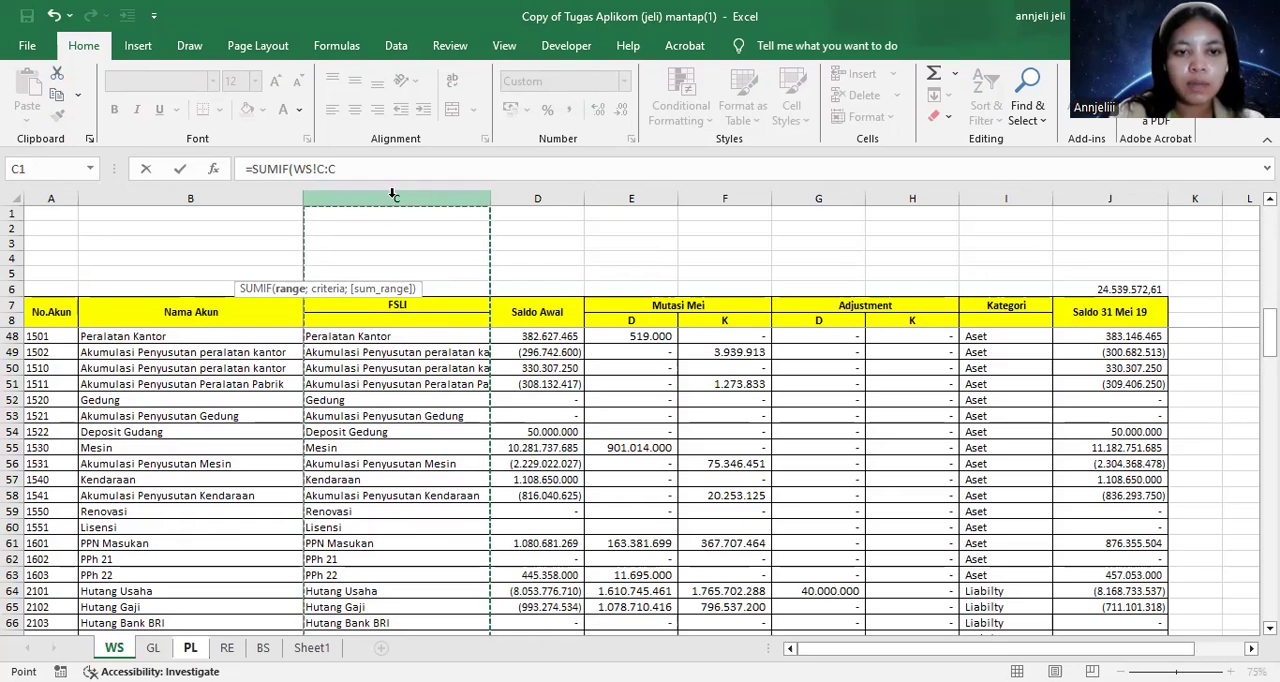
{"action": "type", "text": ";"}
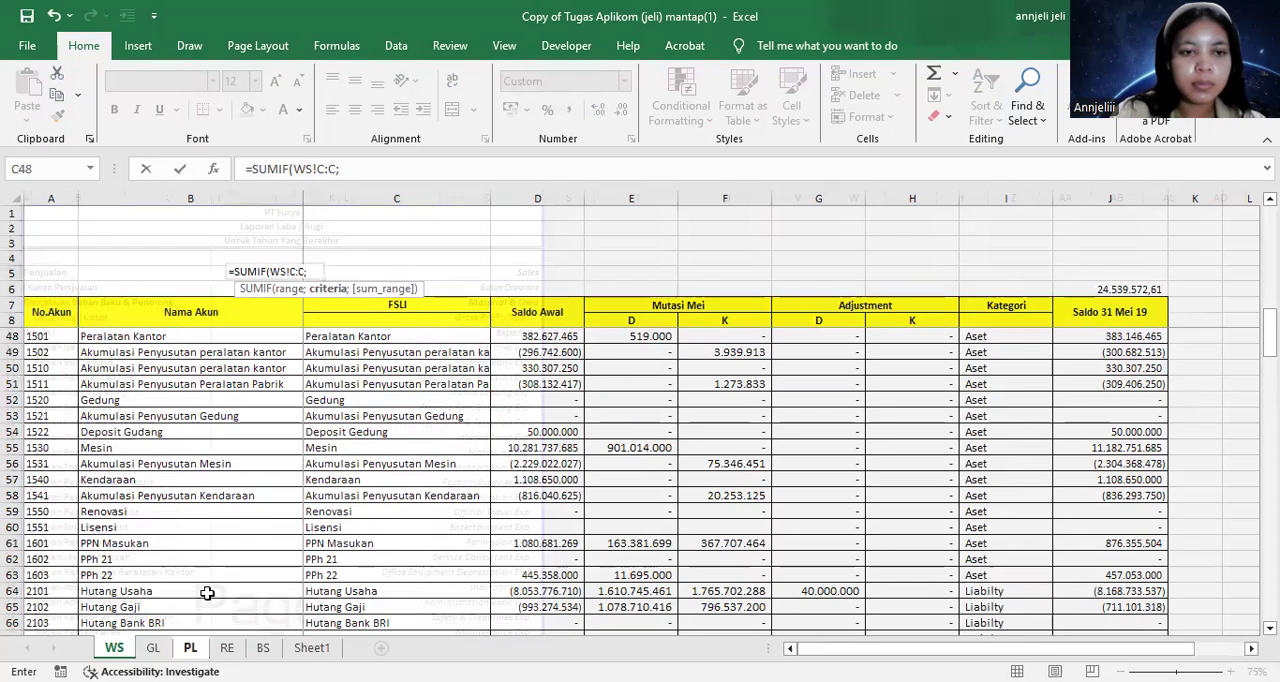
Complete the J5 formula with PL cell B5 as the criteria and WS column J as the sum range
{"action": "left_click", "coordinate": [190, 647]}
{"action": "left_click", "coordinate": [47, 275]}
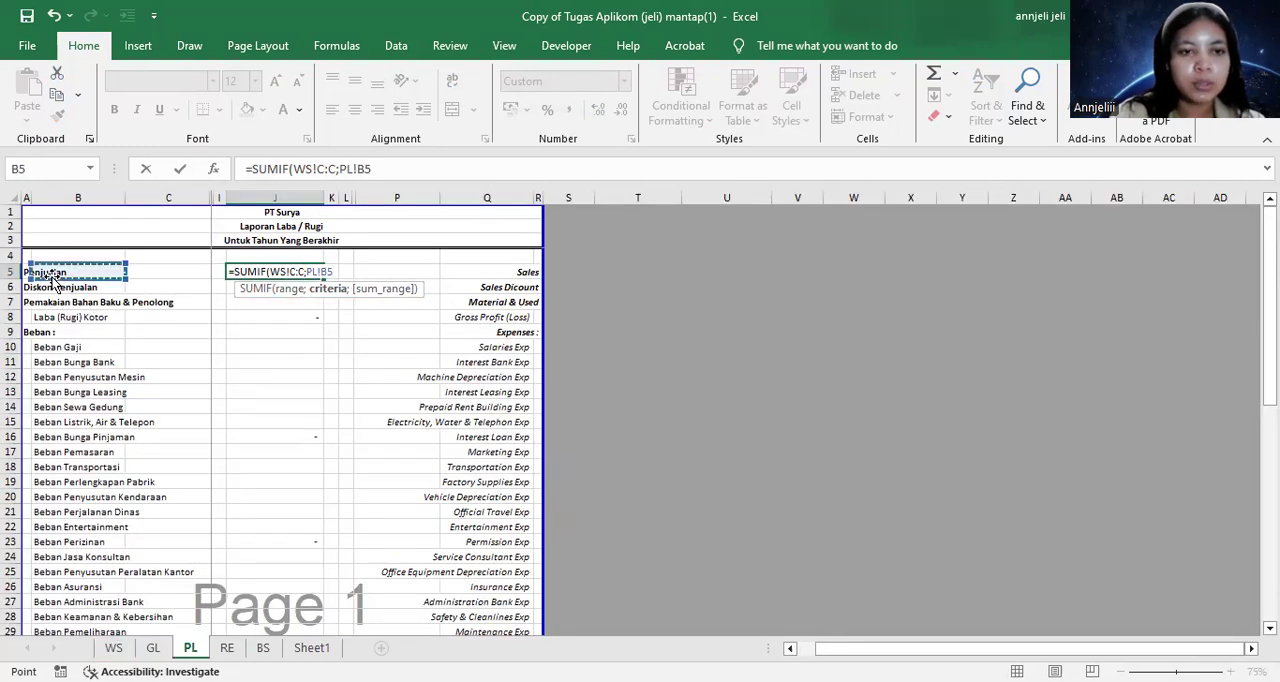
{"action": "type", "text": ";"}
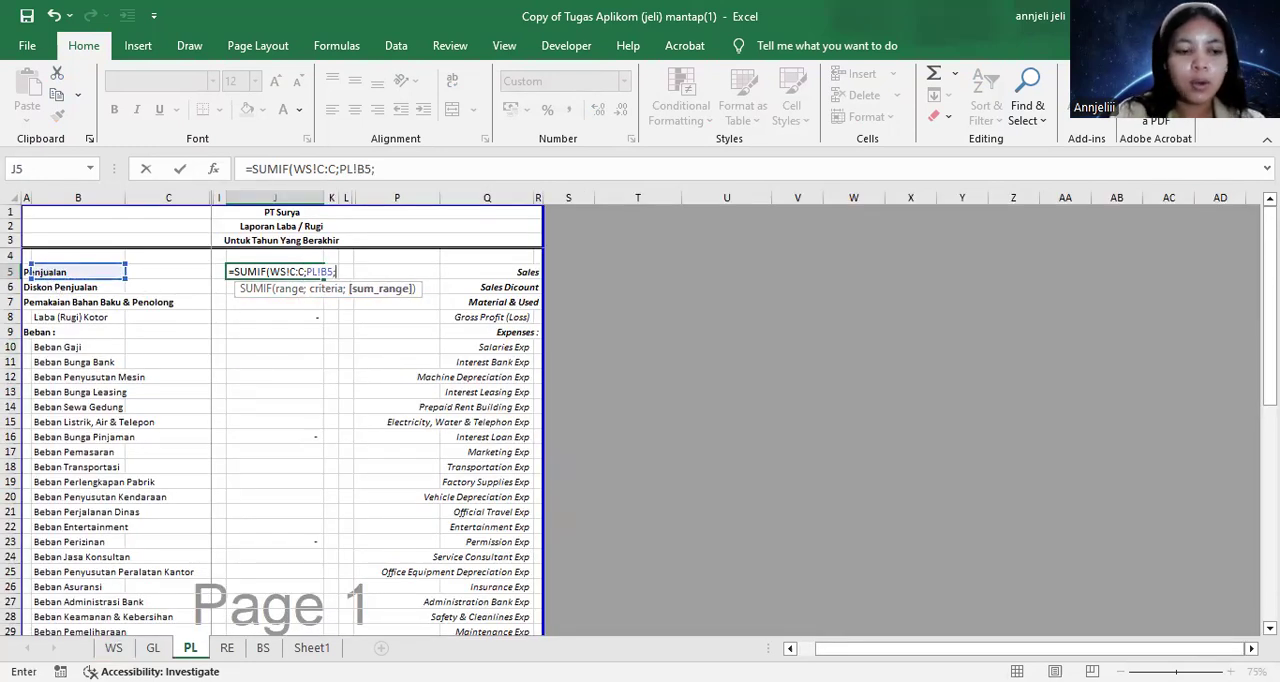
{"action": "left_click", "coordinate": [114, 647]}
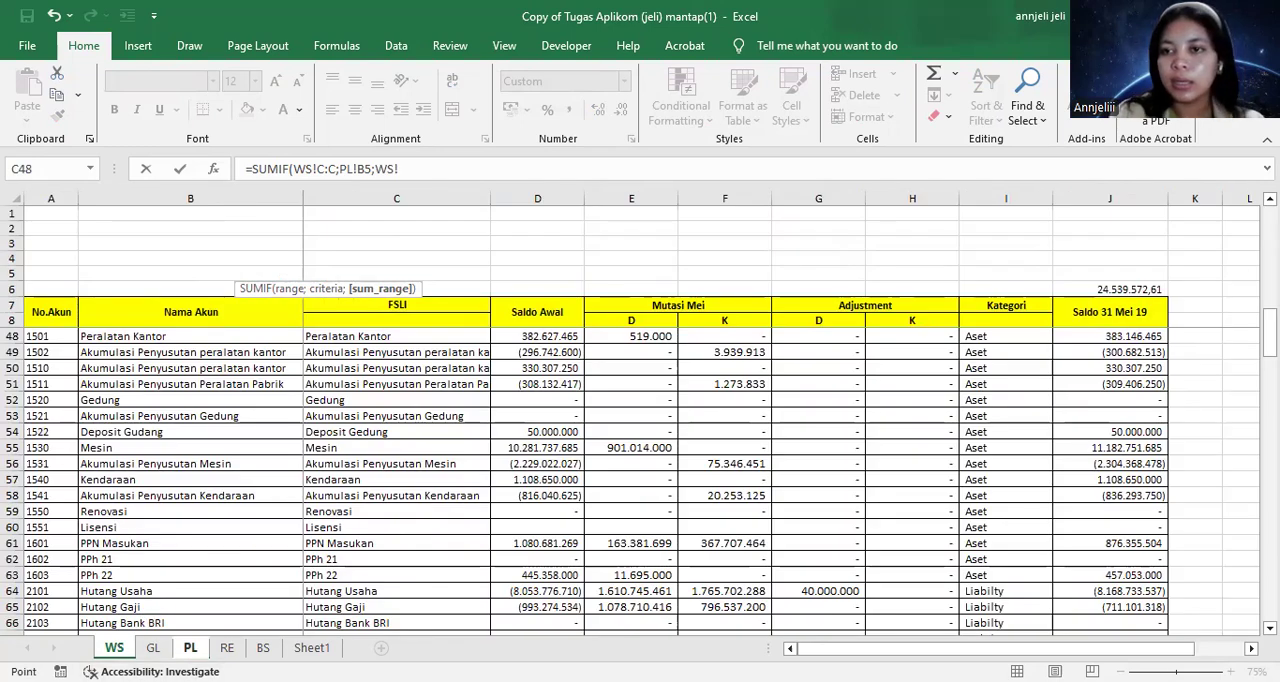
{"action": "left_click", "coordinate": [1123, 197]}
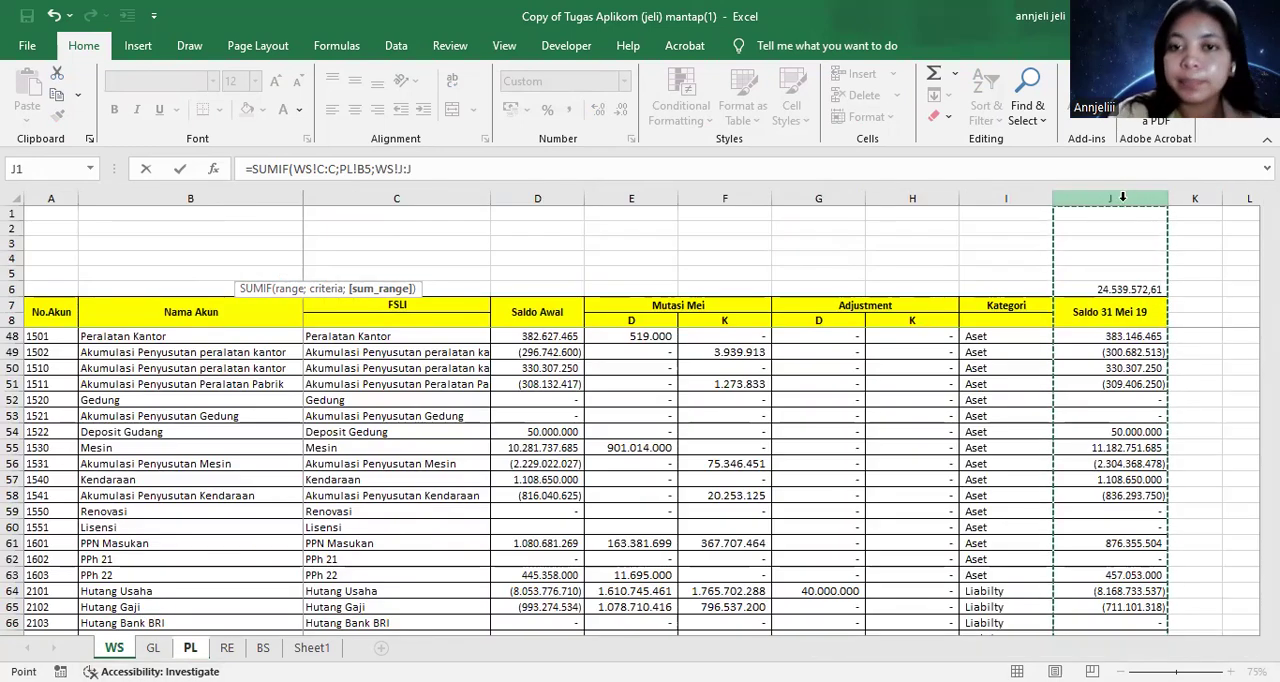
{"action": "key", "text": "Return"}
Change the criteria reference in the Penjualan SUMIF formula in J5 to cell A5
{"action": "left_click", "coordinate": [293, 361]}
{"action": "left_click", "coordinate": [281, 275]}
{"action": "left_click", "coordinate": [283, 284]}
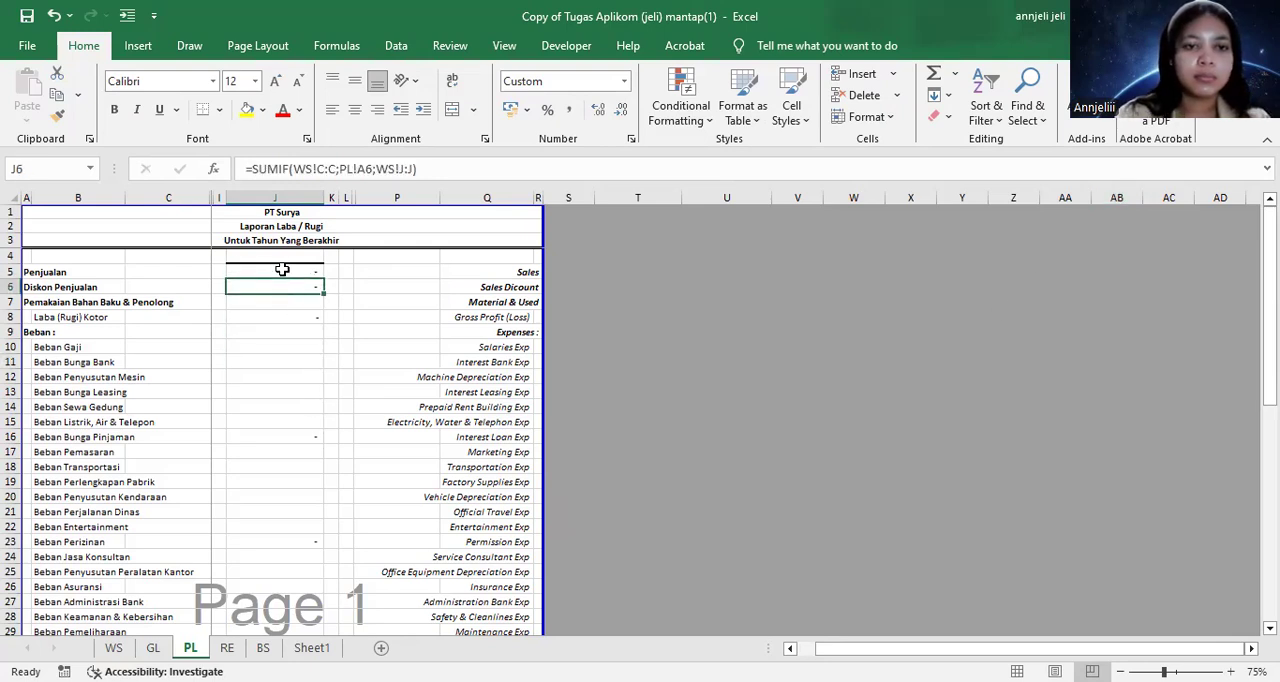
{"action": "double_click", "coordinate": [282, 270]}
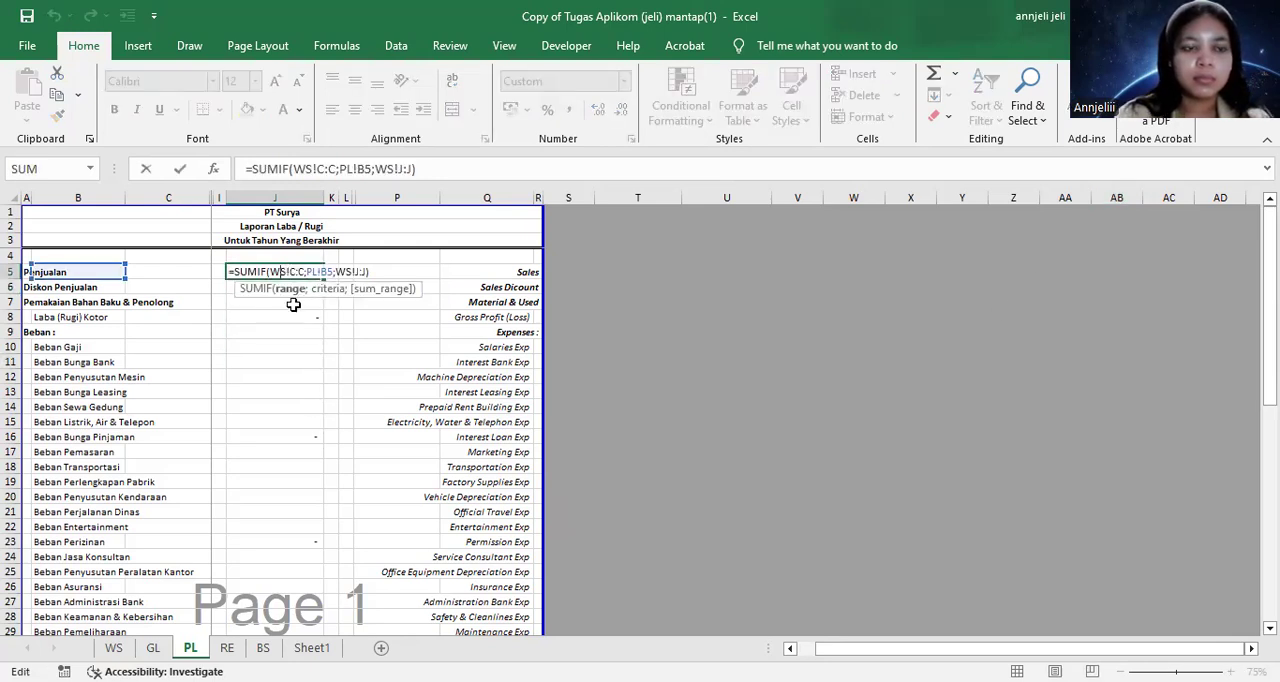
{"action": "double_click", "coordinate": [313, 268]}
{"action": "left_click", "coordinate": [26, 272]}
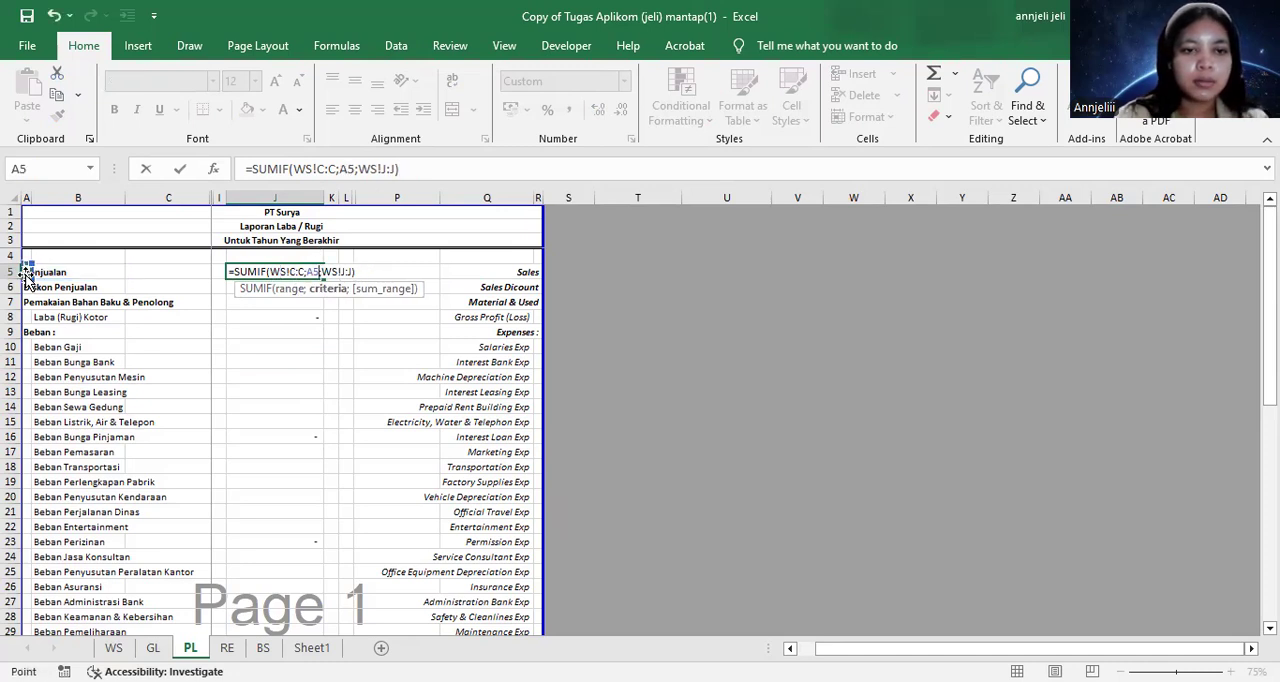
{"action": "key", "text": "Return"}
Copy the Penjualan SUMIF formula from J5 down to the Diskon Penjualan and Pemakaian Bahan Baku & Penolong rows
{"action": "left_click", "coordinate": [277, 271]}
{"action": "key", "text": "ctrl+c"}
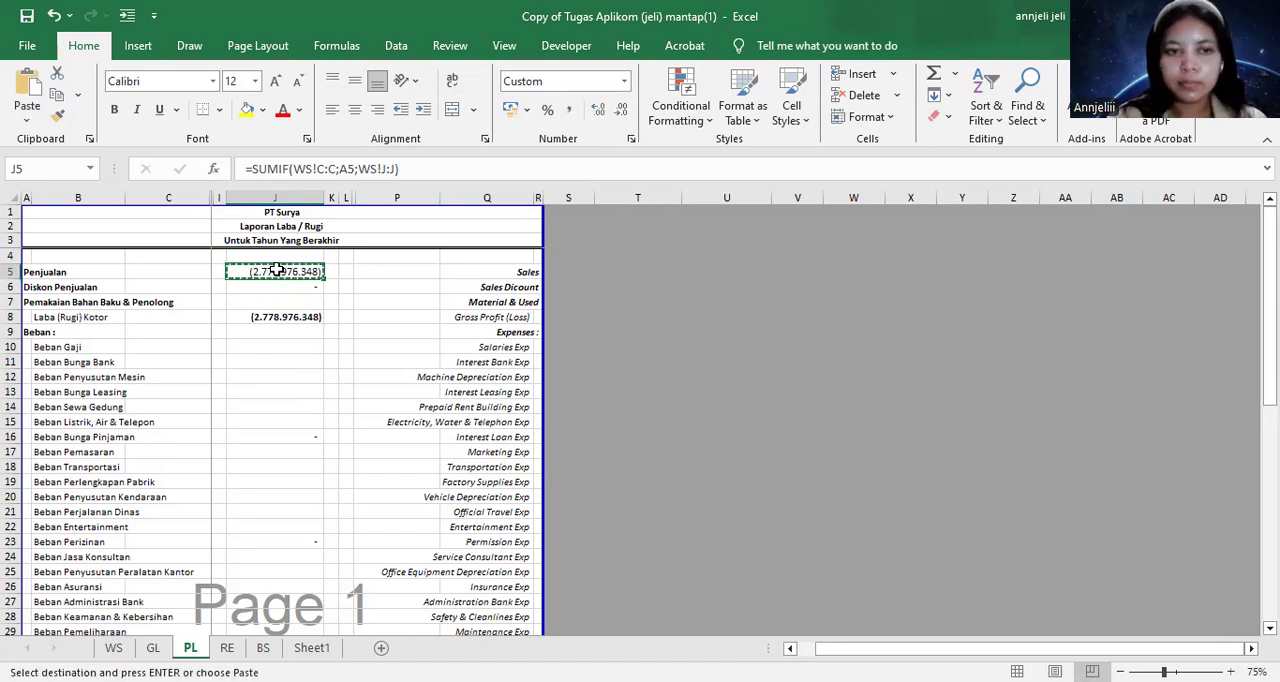
{"action": "key", "text": "shift+Down"}
{"action": "key", "text": "ctrl+v"}
{"action": "key", "text": "shift+Down"}
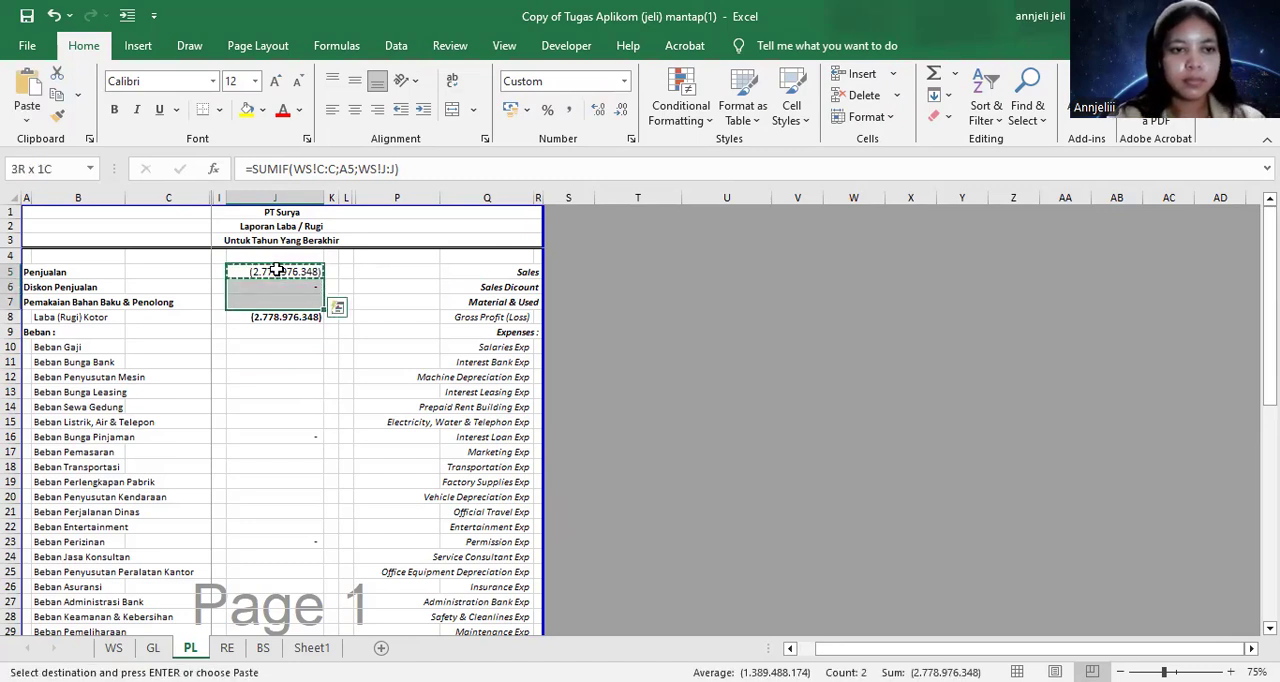
{"action": "key", "text": "ctrl+v"}
{"action": "key", "text": "Escape"}
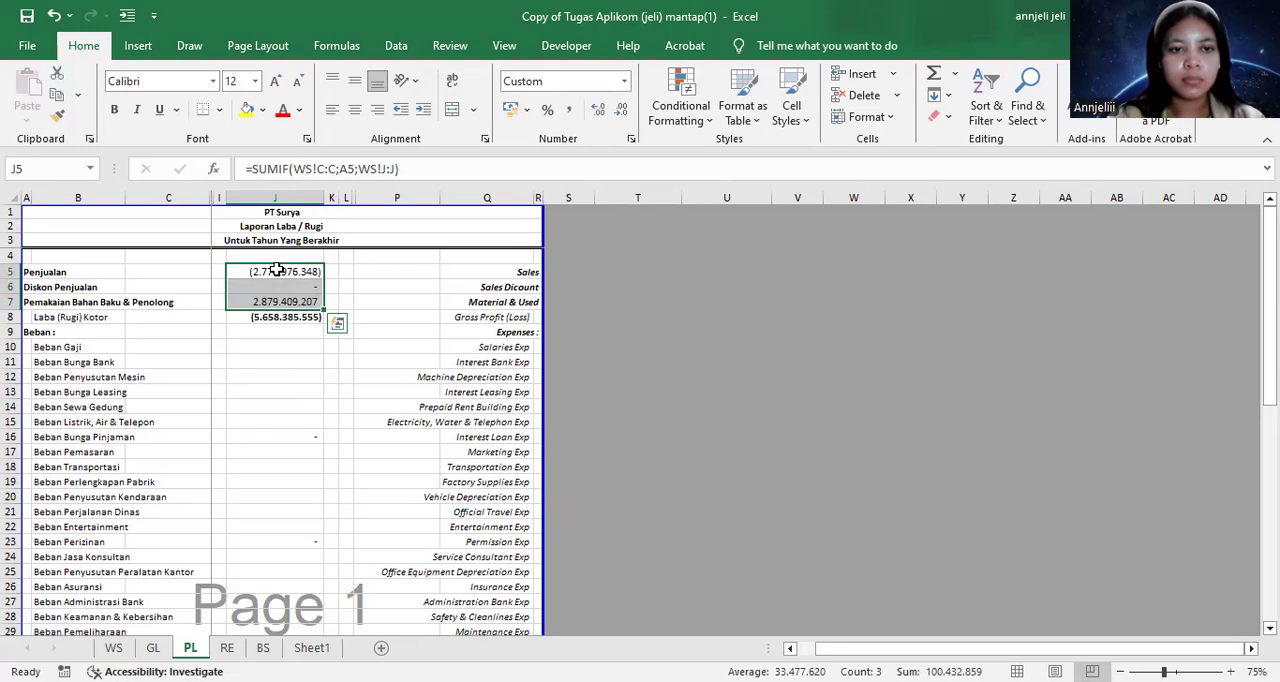
Reverse the sign of the Penjualan SUMIF formula in J5
{"action": "left_click", "coordinate": [304, 358]}
{"action": "double_click", "coordinate": [287, 272]}
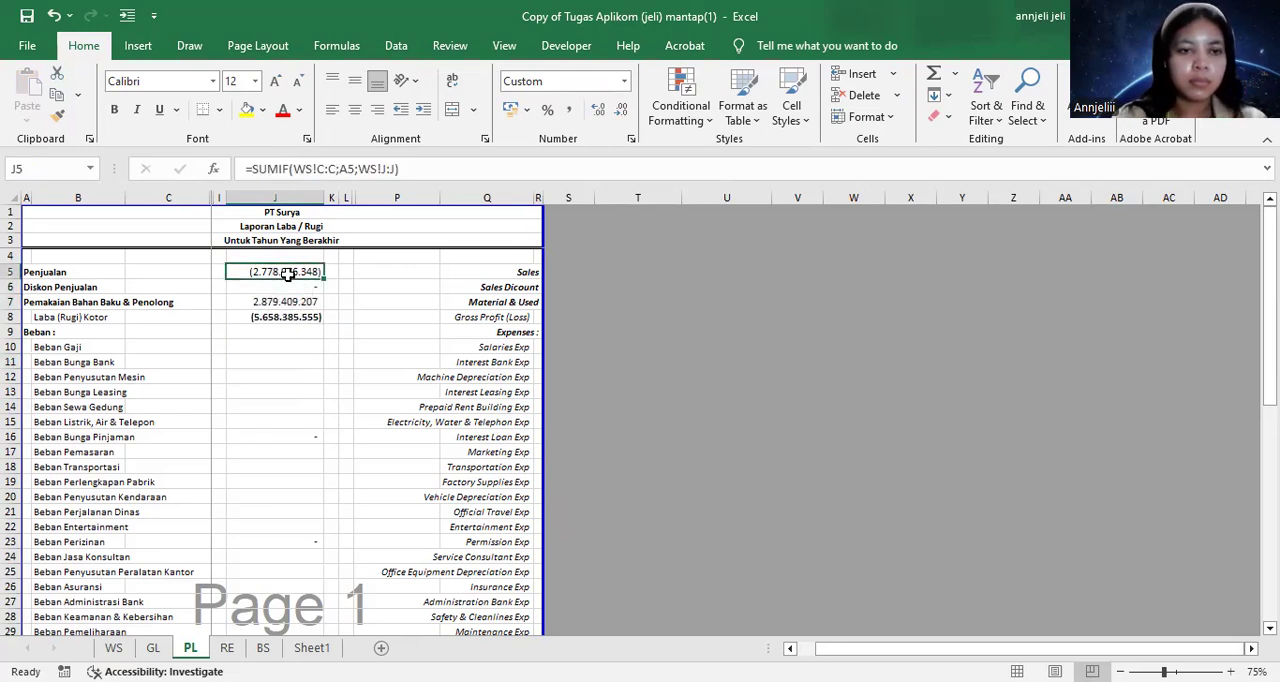
{"action": "left_click", "coordinate": [284, 347]}
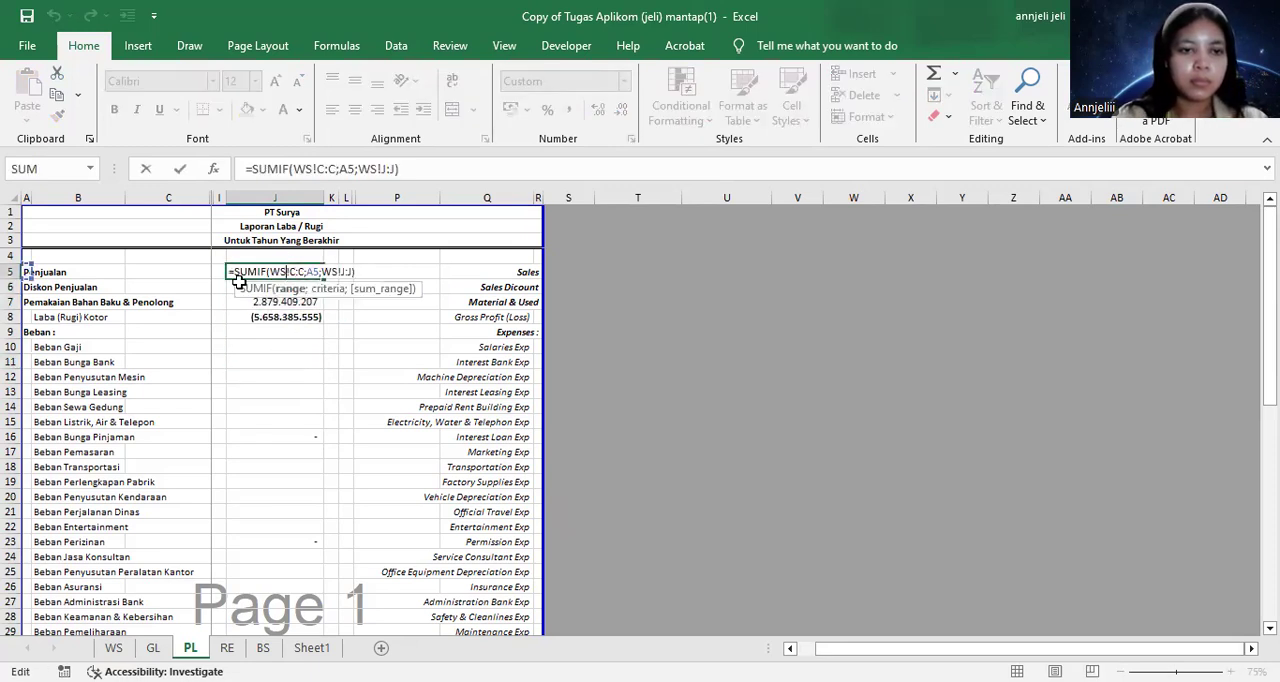
{"action": "double_click", "coordinate": [244, 272]}
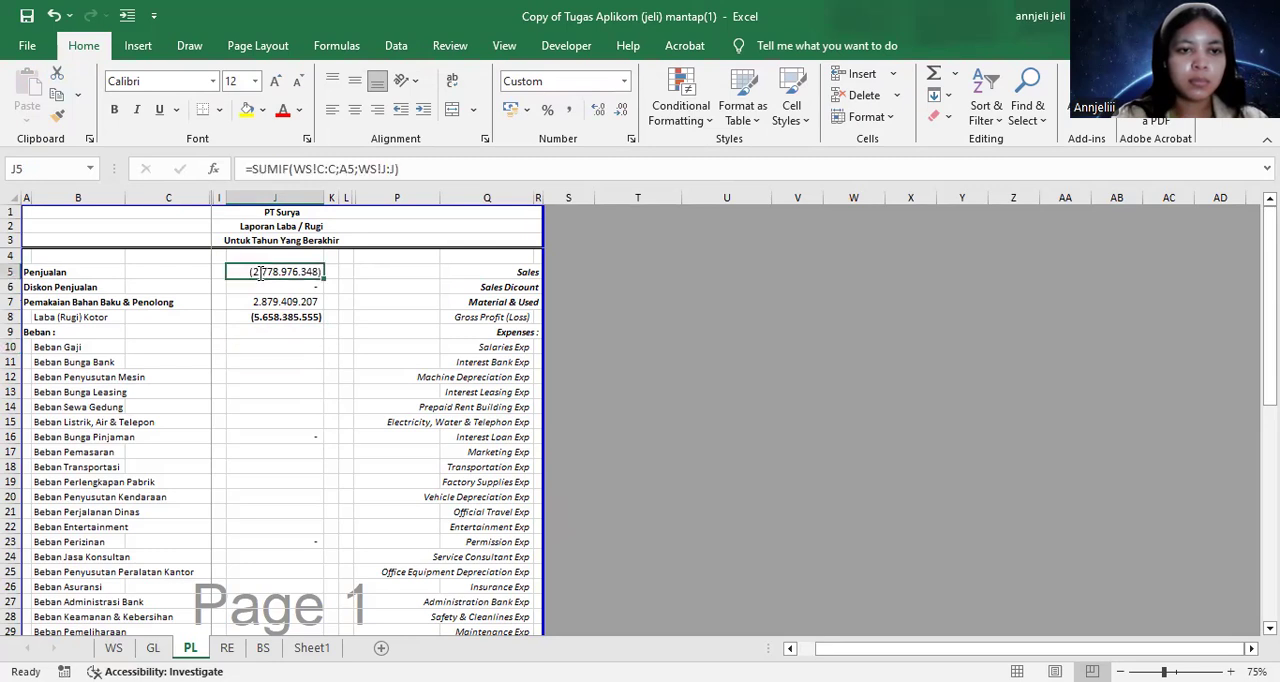
{"action": "left_click", "coordinate": [266, 271]}
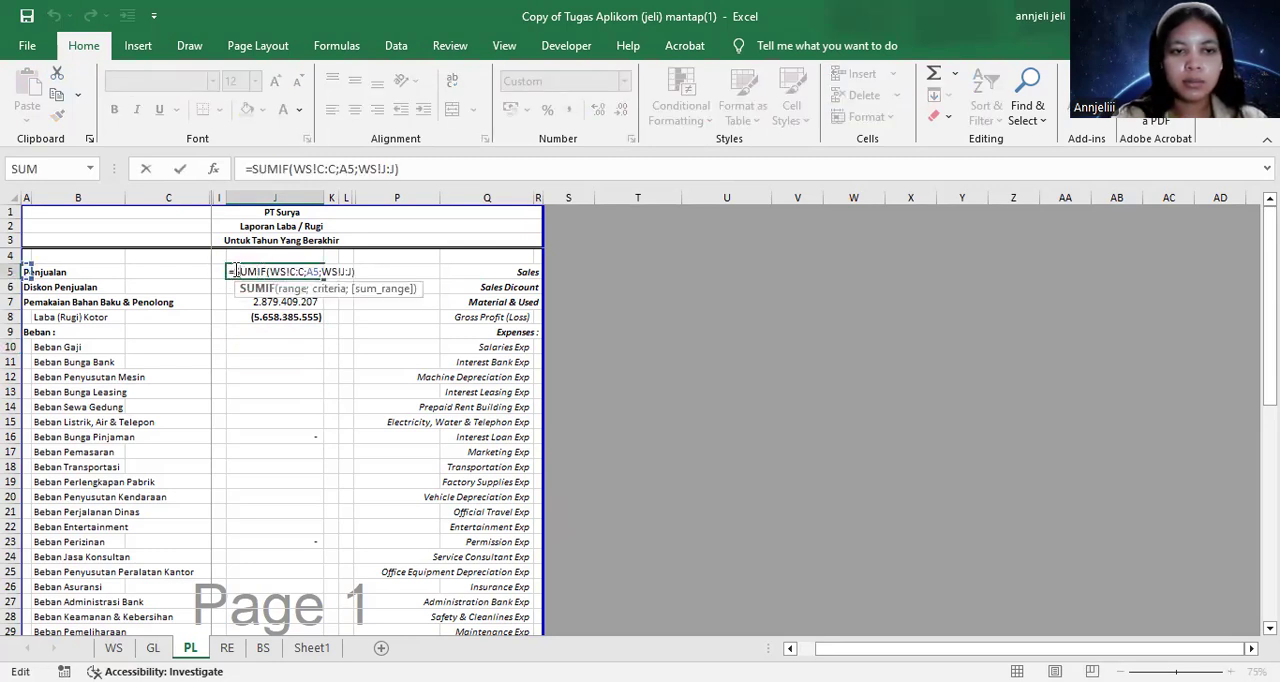
{"action": "key", "text": "Return"}
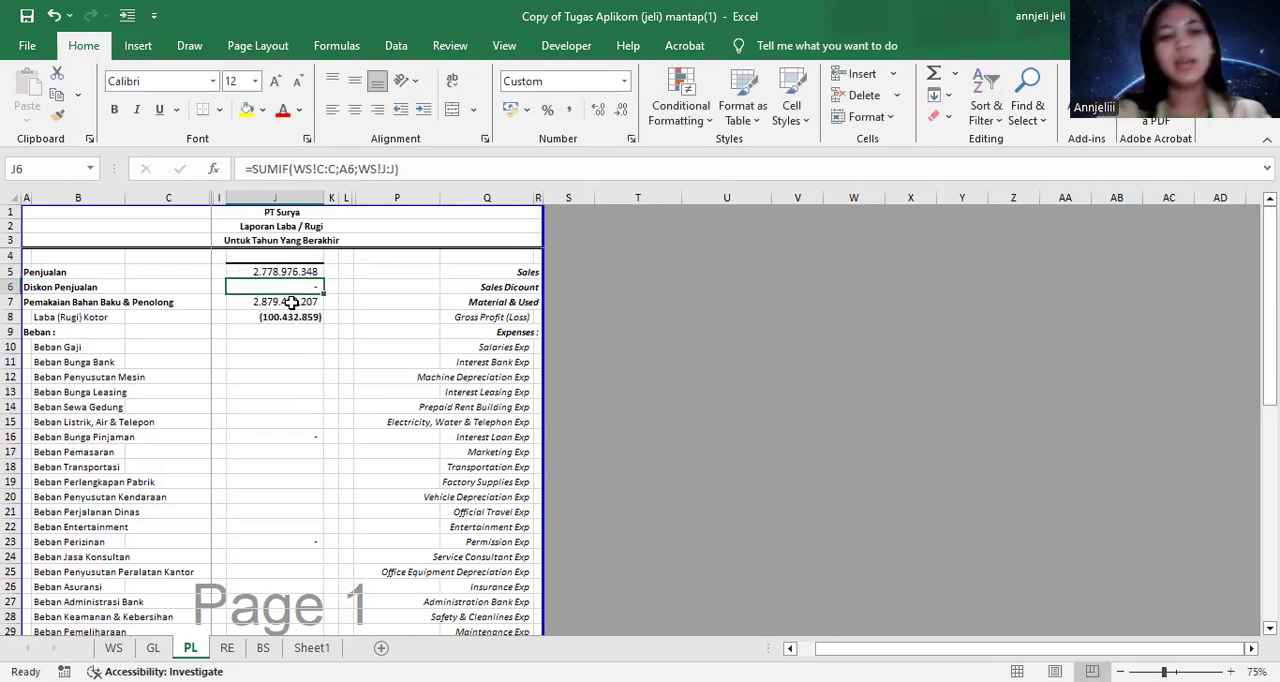
Start a SUMIF formula for Beban Gaji in J10 with WS column C as the range
{"action": "left_click", "coordinate": [258, 332]}
{"action": "left_click", "coordinate": [267, 347]}
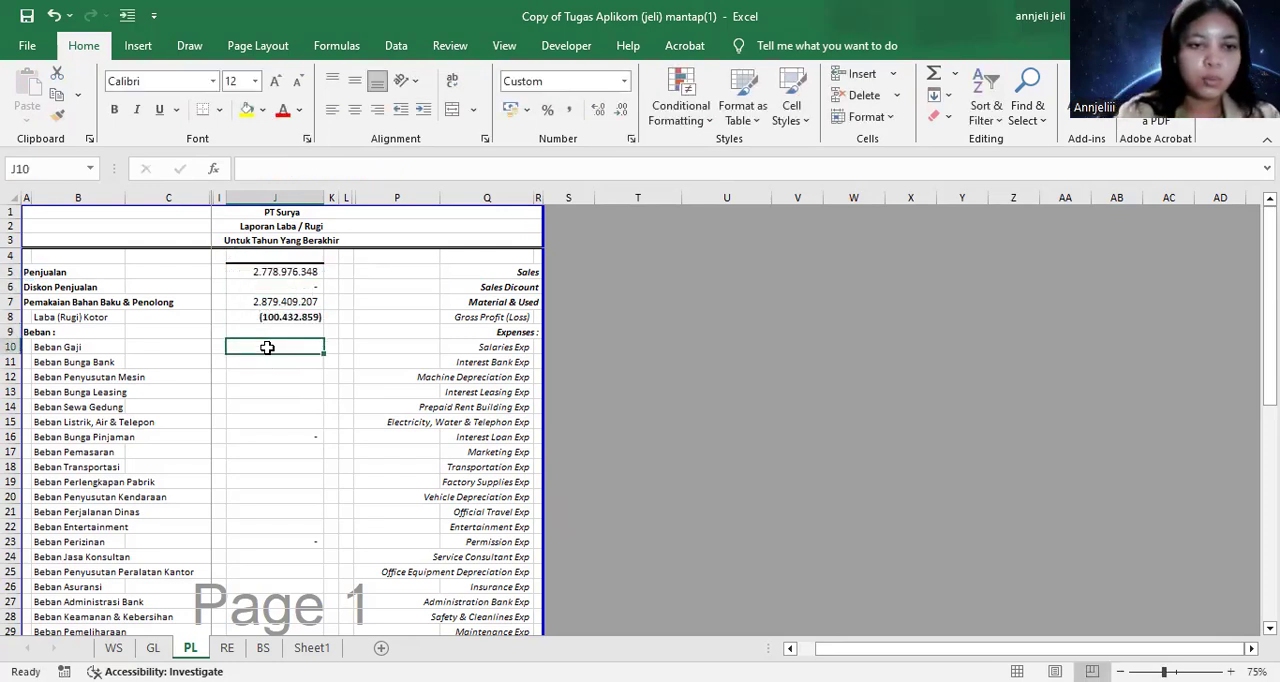
{"action": "type", "text": "="}
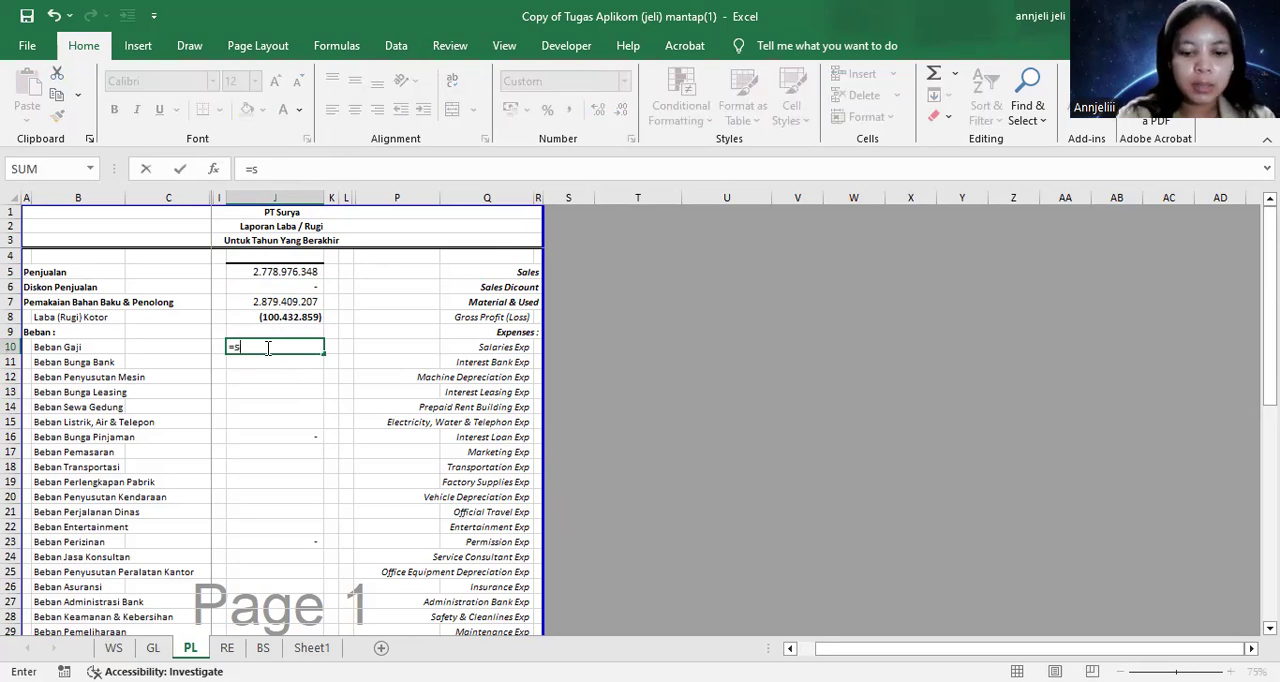
{"action": "type", "text": "sumif"}
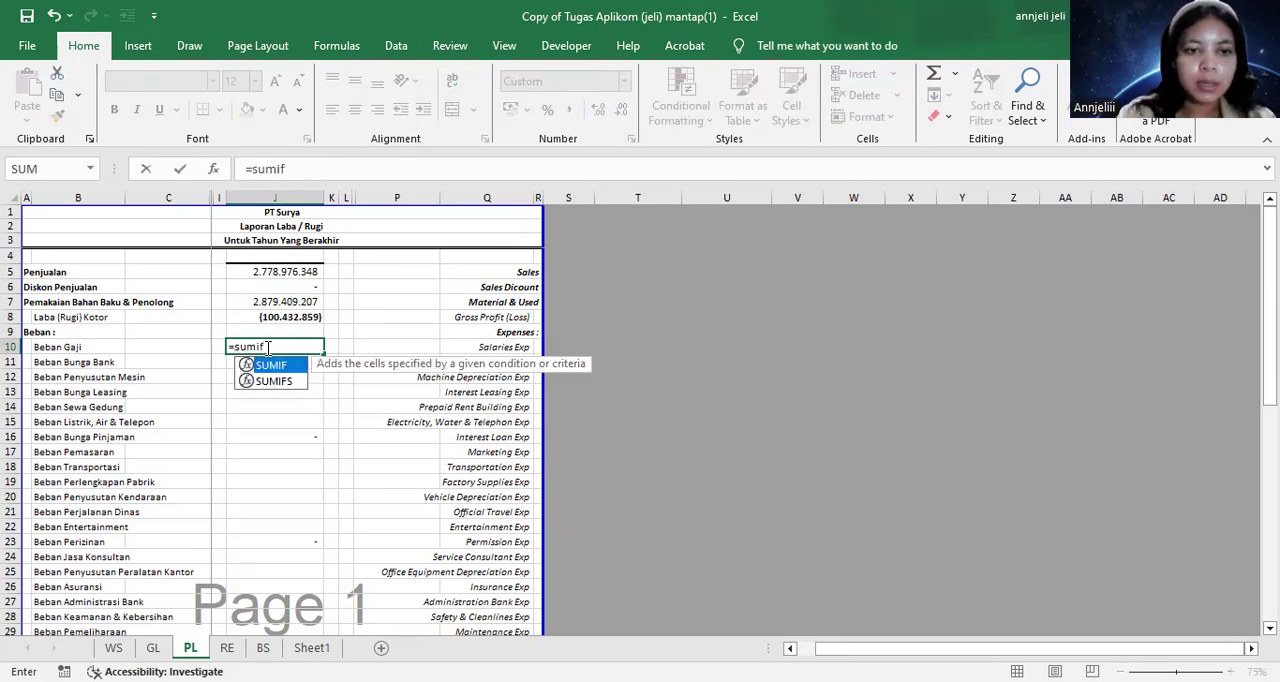
{"action": "key", "text": "Tab"}
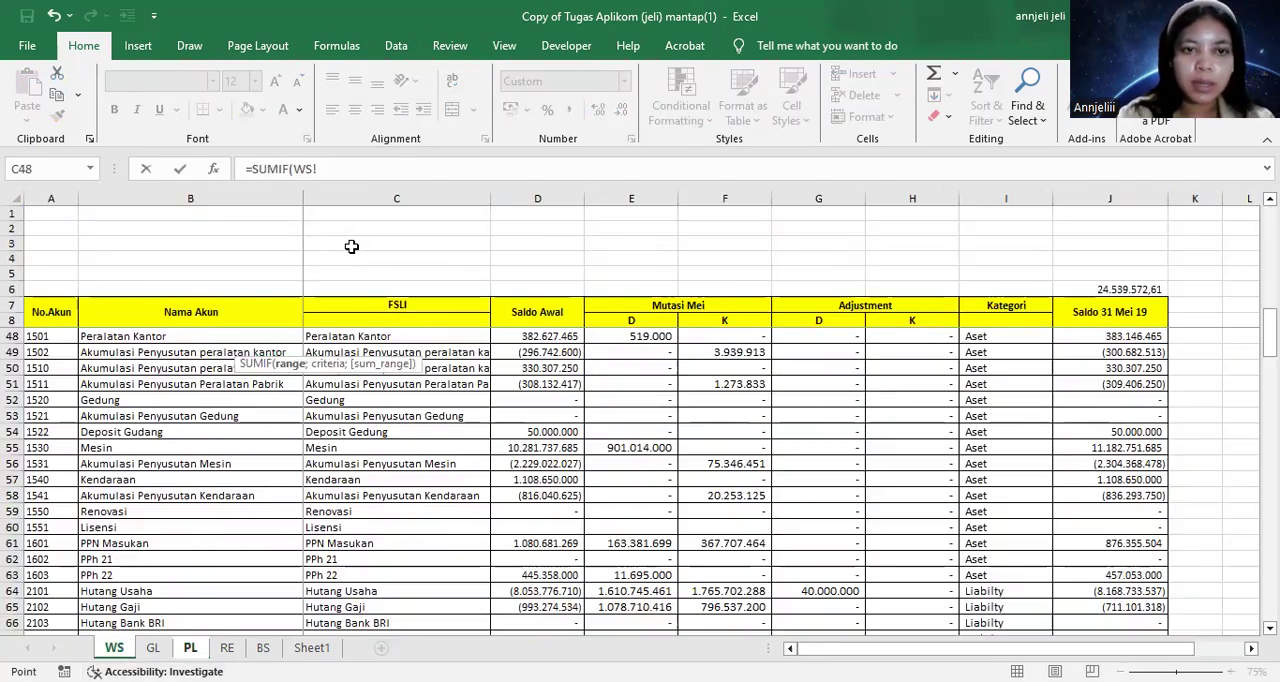
{"action": "left_click", "coordinate": [116, 647]}
{"action": "left_click", "coordinate": [386, 198]}
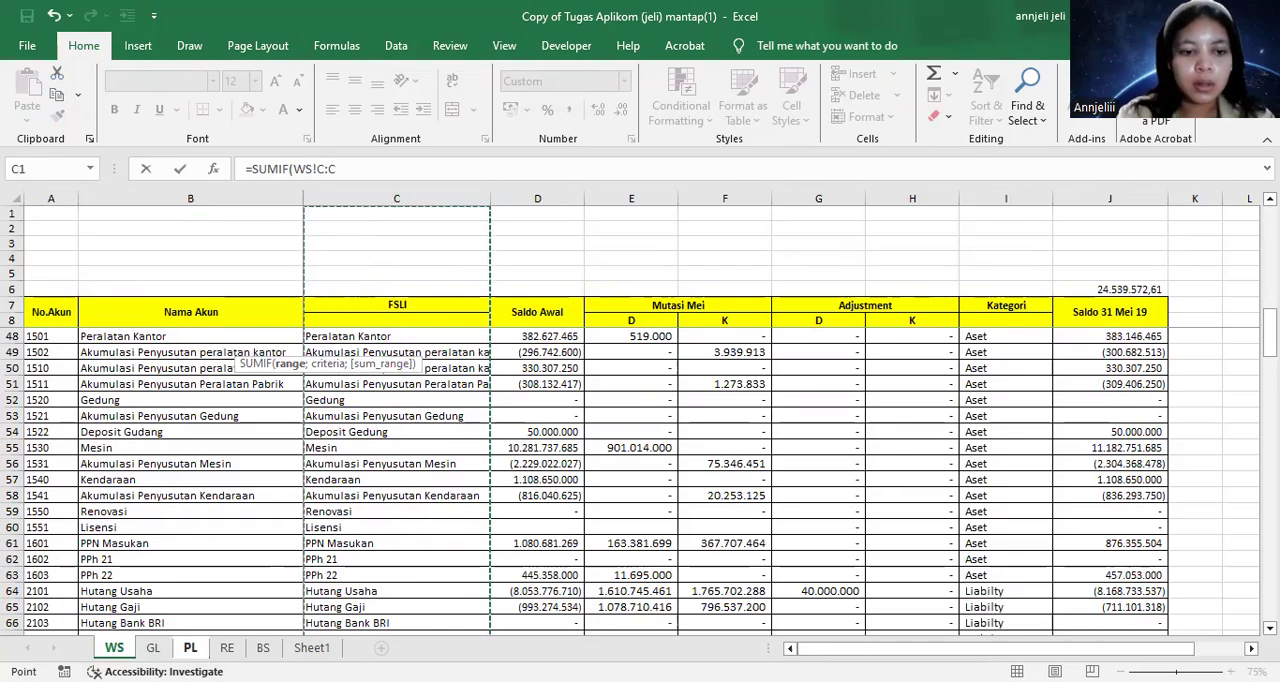
{"action": "type", "text": ";"}
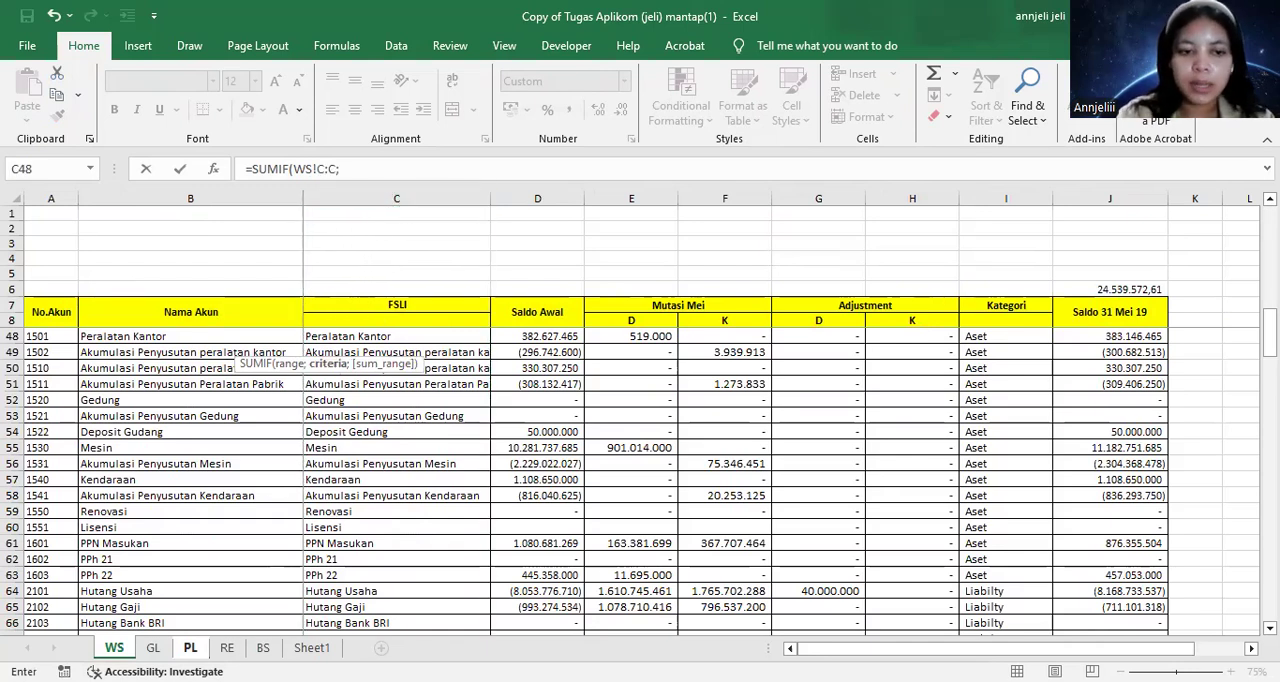
Complete the J10 formula with PL cell B10 as the criteria and WS column J as the sum range
{"action": "left_click", "coordinate": [189, 648]}
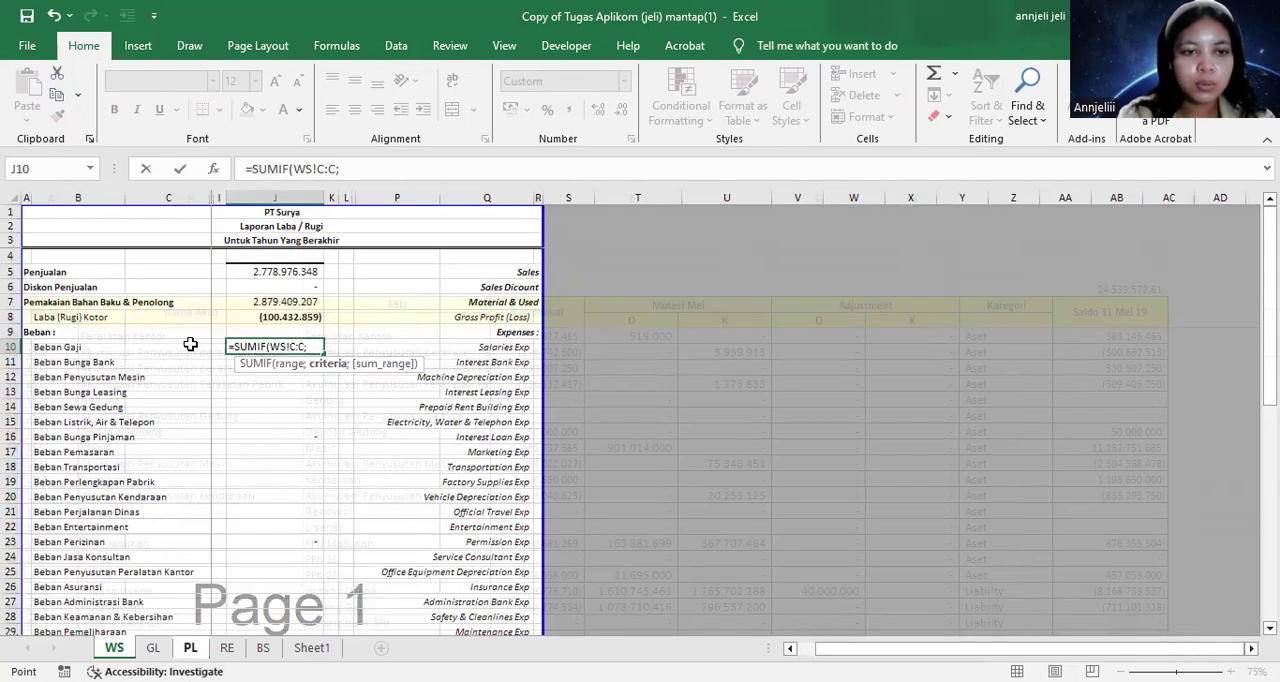
{"action": "left_click", "coordinate": [44, 347]}
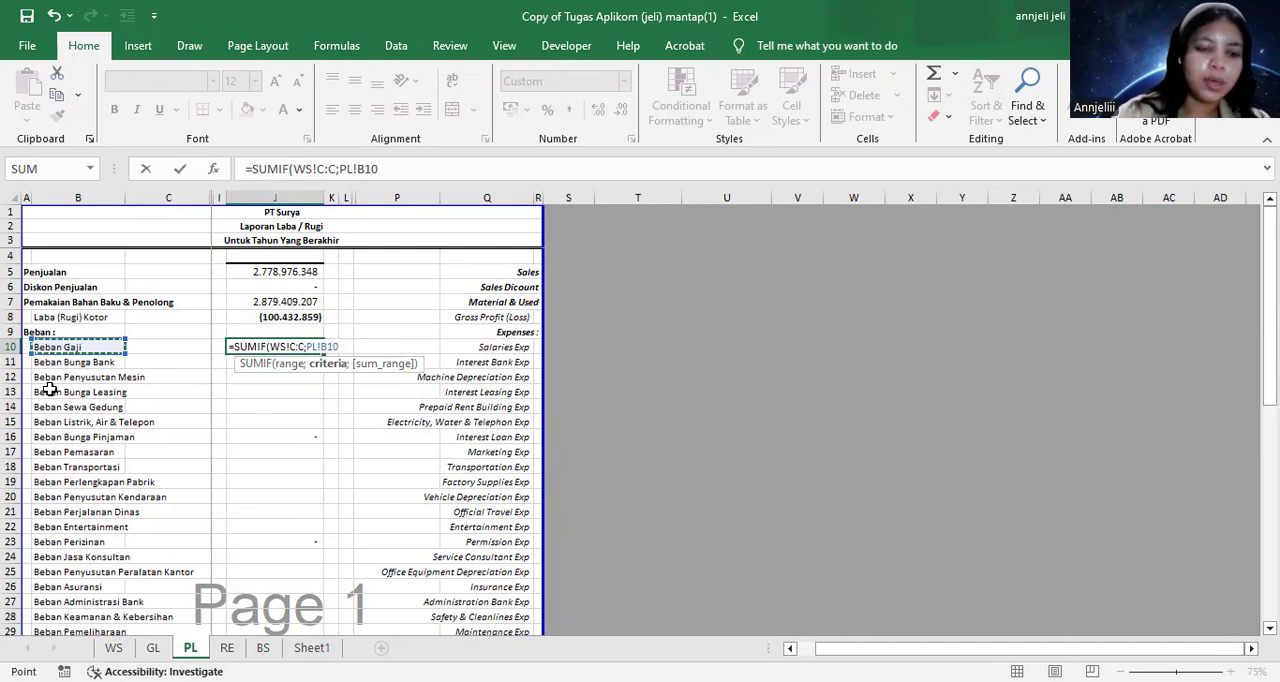
{"action": "type", "text": ";"}
{"action": "left_click", "coordinate": [113, 647]}
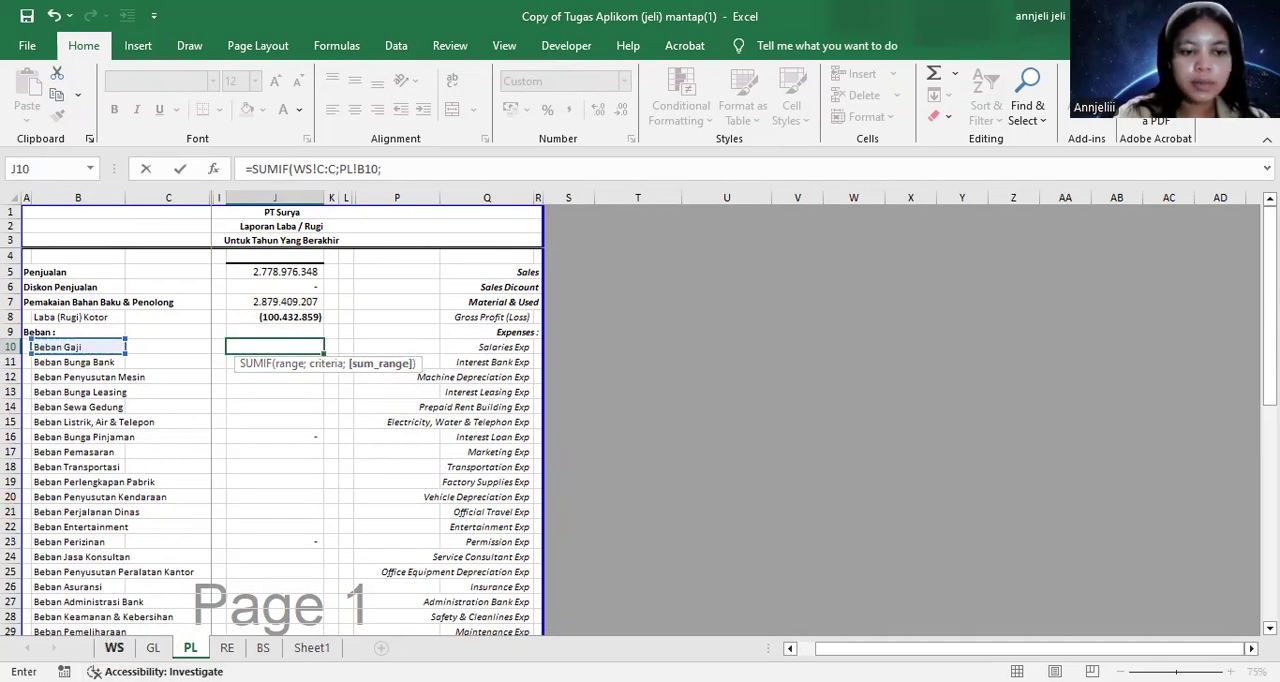
{"action": "left_click", "coordinate": [1126, 198]}
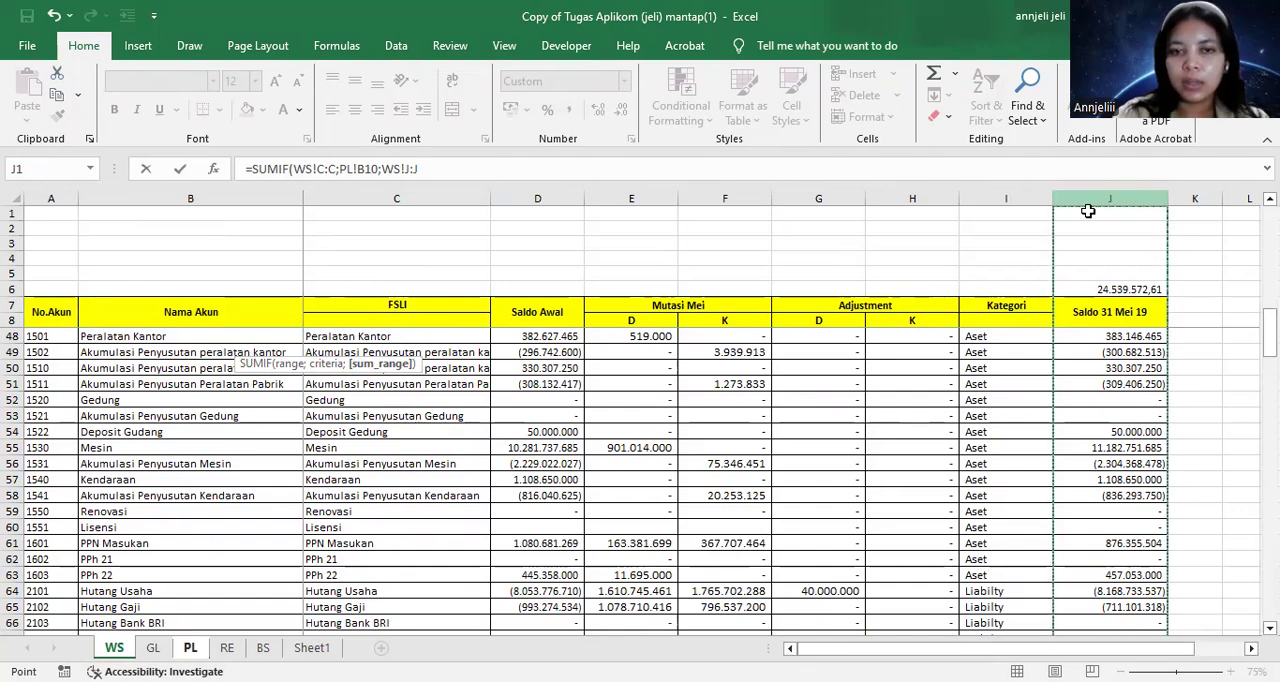
{"action": "key", "text": "Return"}
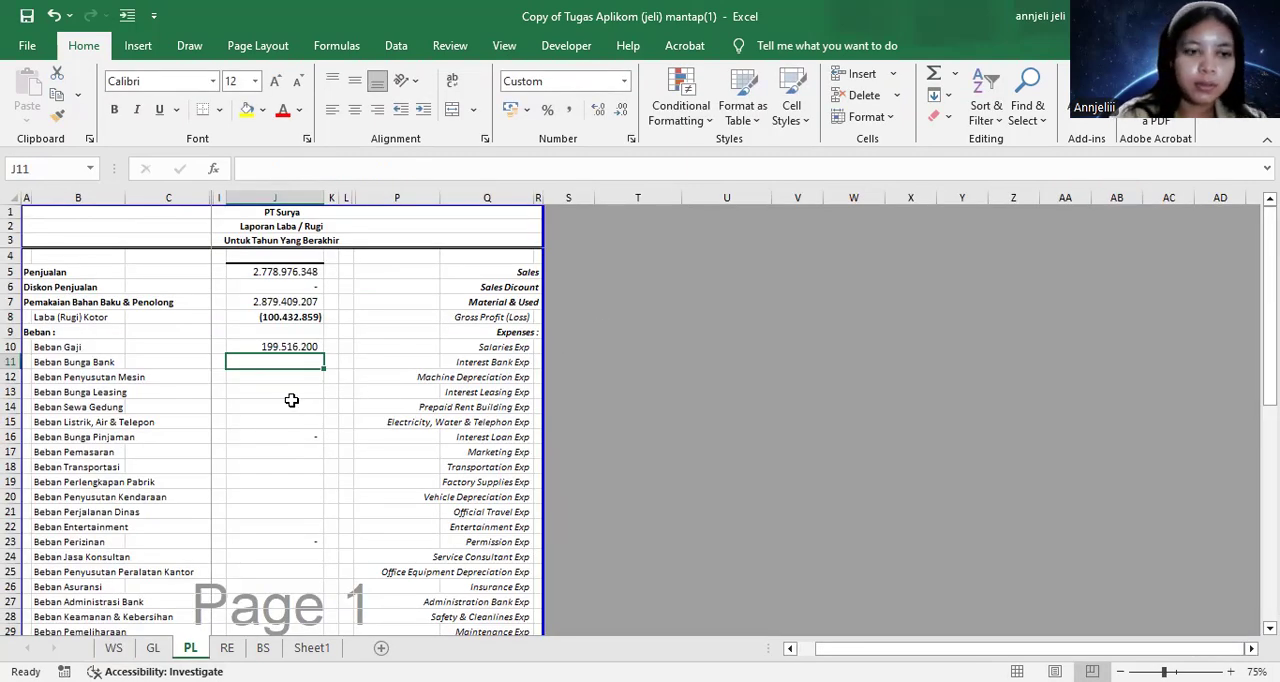
{"action": "scroll", "coordinate": [291, 400], "scroll_direction": "down", "scroll_amount": 1}
{"action": "scroll", "coordinate": [291, 400], "scroll_direction": "left", "scroll_amount": 3}
{"action": "scroll", "coordinate": [291, 400], "scroll_direction": "right", "scroll_amount": 2}
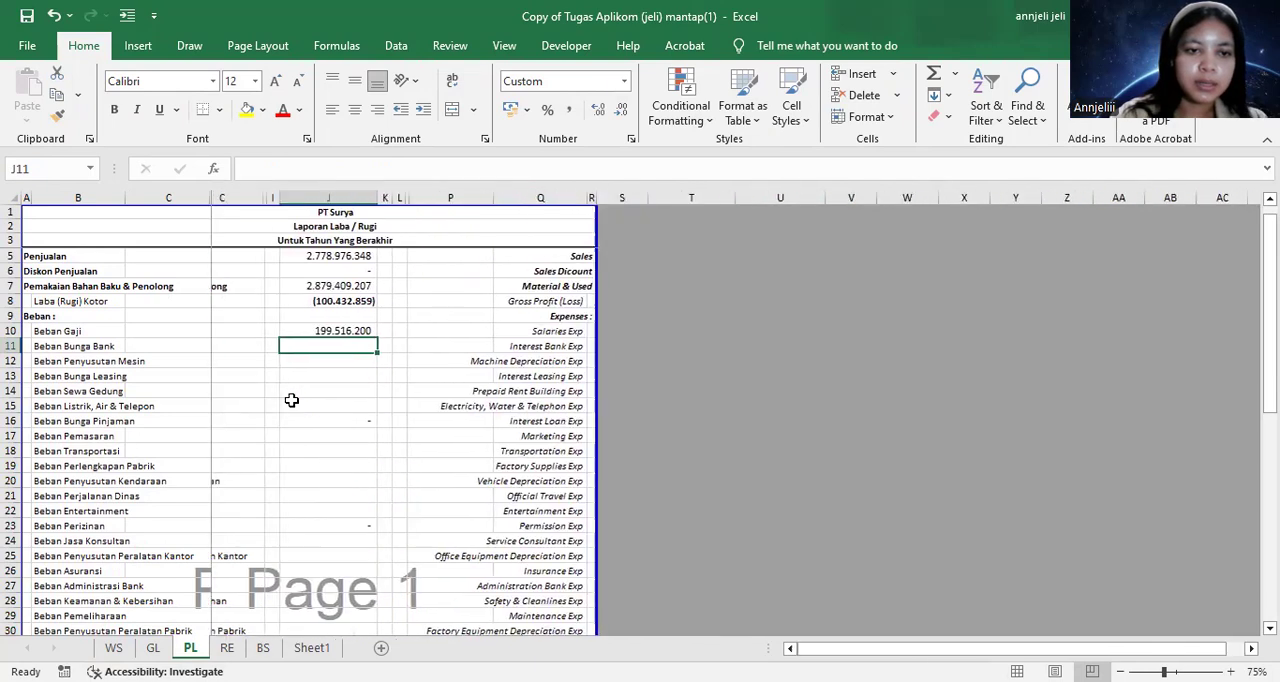
{"action": "scroll", "coordinate": [291, 400], "scroll_direction": "right", "scroll_amount": 1}
{"action": "scroll", "coordinate": [291, 400], "scroll_direction": "right", "scroll_amount": 1}
{"action": "scroll", "coordinate": [291, 400], "scroll_direction": "left", "scroll_amount": 2}
{"action": "scroll", "coordinate": [291, 400], "scroll_direction": "right", "scroll_amount": 2}
{"action": "left_click", "coordinate": [286, 395]}
{"action": "scroll", "coordinate": [280, 410], "scroll_direction": "right", "scroll_amount": 1}
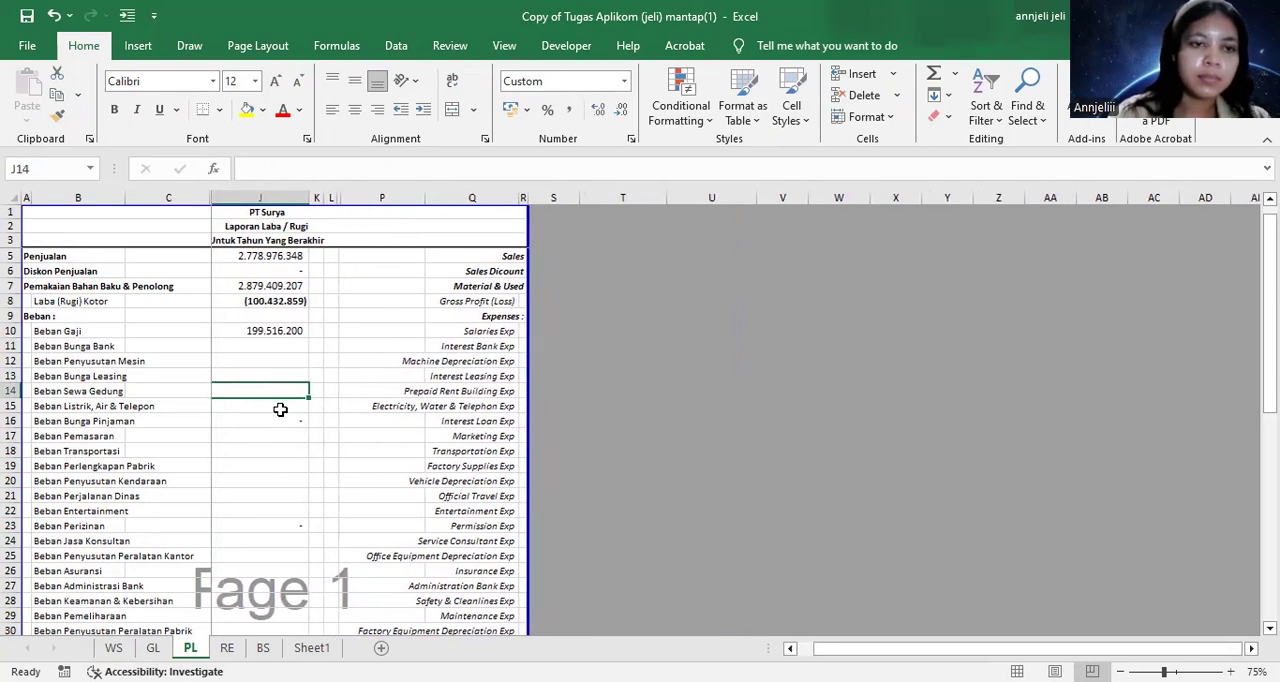
{"action": "scroll", "coordinate": [280, 410], "scroll_direction": "down", "scroll_amount": 2}
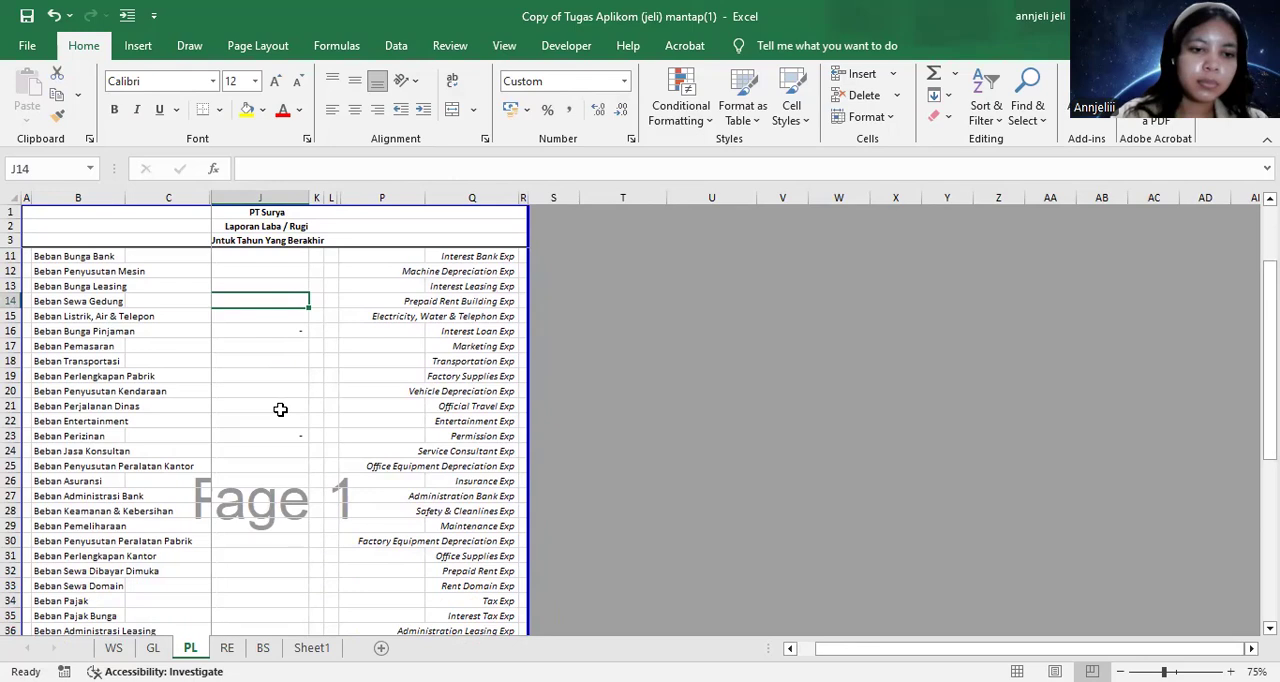
{"action": "scroll", "coordinate": [280, 410], "scroll_direction": "left", "scroll_amount": 2}
{"action": "scroll", "coordinate": [280, 410], "scroll_direction": "right", "scroll_amount": 1}
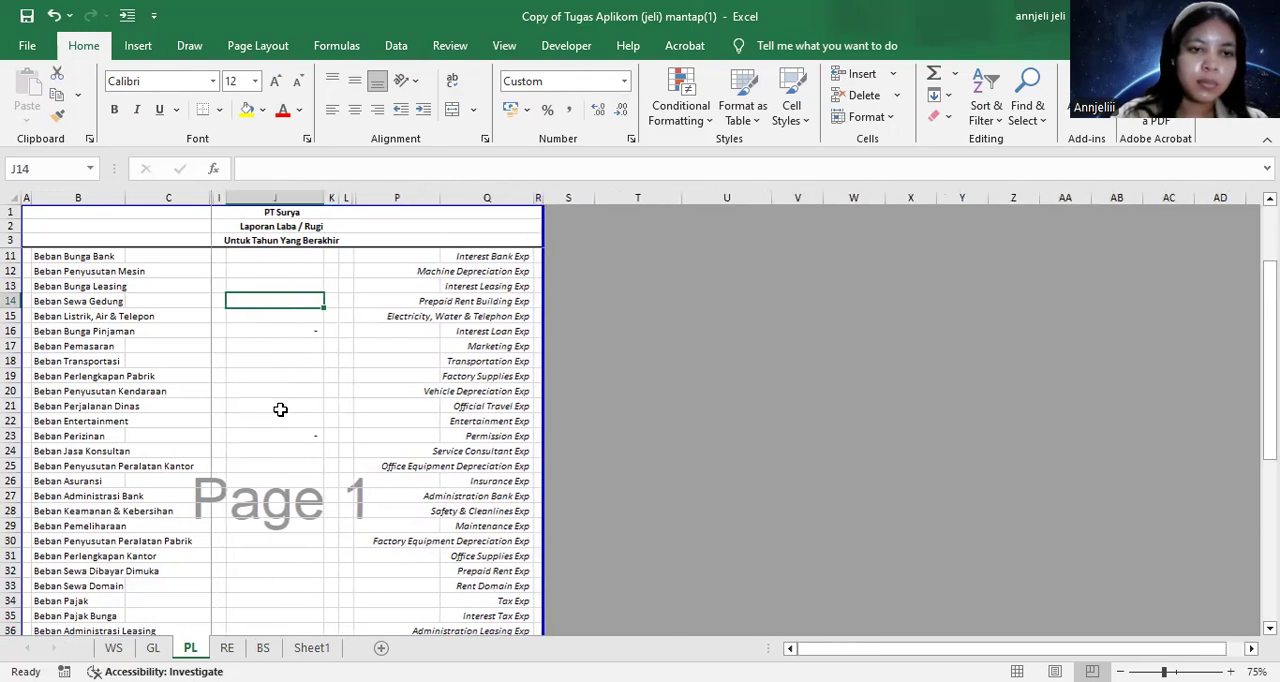
{"action": "scroll", "coordinate": [280, 410], "scroll_direction": "up", "scroll_amount": 2}
Copy the Beban Gaji SUMIF formula from J10 down through the Beban Lain-lain row at J45
{"action": "left_click", "coordinate": [279, 362]}
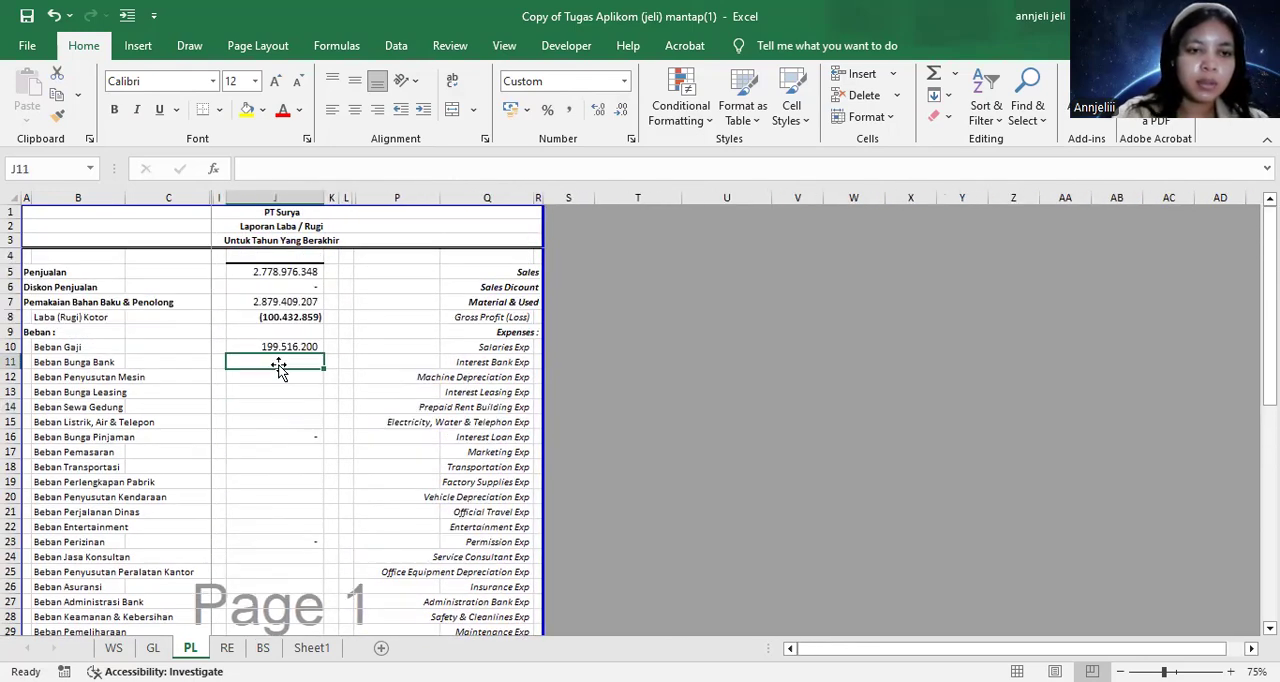
{"action": "left_click", "coordinate": [287, 347]}
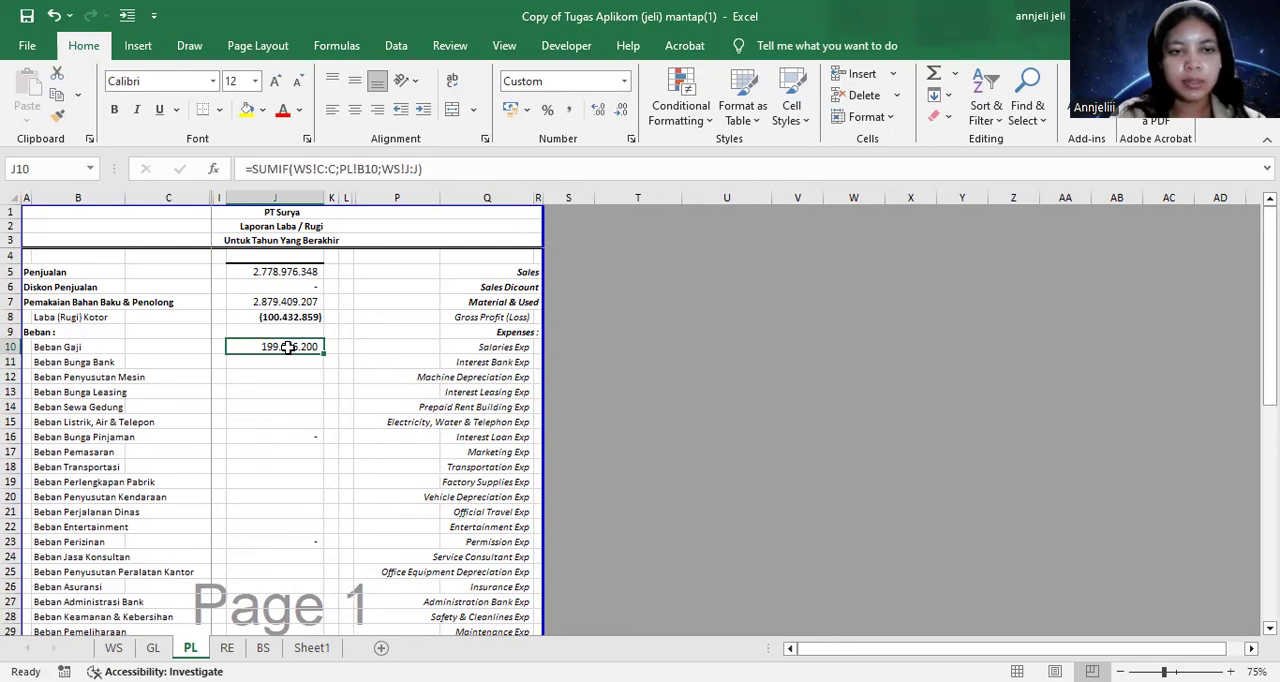
{"action": "key", "text": "ctrl+c"}
{"action": "key", "text": "shift+Down"}
{"action": "key", "text": "shift+Down"}
{"action": "key", "text": "shift+Down"}
{"action": "key", "text": "shift+Down"}
{"action": "key", "text": "shift+Down"}
{"action": "key", "text": "shift+Down"}
{"action": "key", "text": "shift+Down"}
{"action": "key", "text": "shift+Down"}
{"action": "key", "text": "shift+Down"}
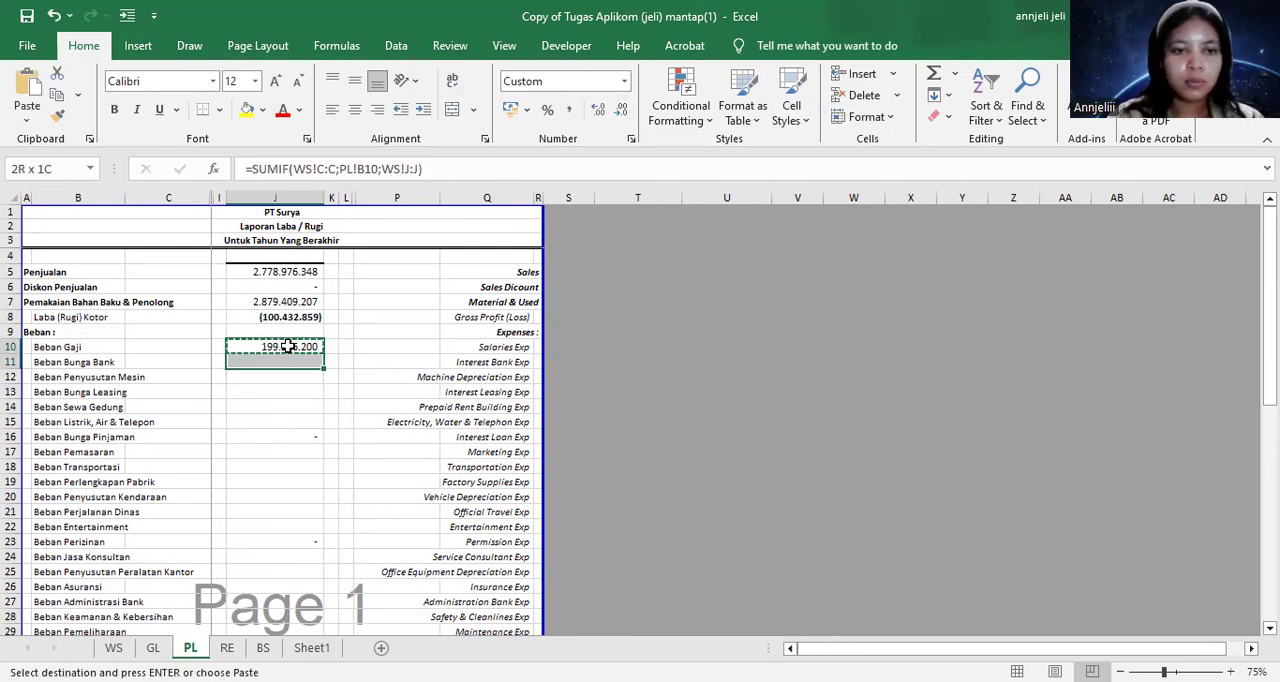
{"action": "key", "text": "shift+Down"}
{"action": "key", "text": "shift+Down"}
{"action": "key", "text": "shift+Down"}
{"action": "key", "text": "shift+Down"}
{"action": "key", "text": "shift+Down"}
{"action": "key", "text": "shift+Down"}
{"action": "key", "text": "shift+Down"}
{"action": "key", "text": "shift+Down"}
{"action": "key", "text": "shift+Down"}
{"action": "key", "text": "shift+Down"}
{"action": "key", "text": "shift+Down"}
{"action": "key", "text": "shift+Down"}
{"action": "key", "text": "shift+Down"}
{"action": "key", "text": "shift+Down"}
{"action": "key", "text": "shift+Down"}
{"action": "key", "text": "shift+Down"}
{"action": "key", "text": "shift+Down"}
{"action": "key", "text": "shift+Down"}
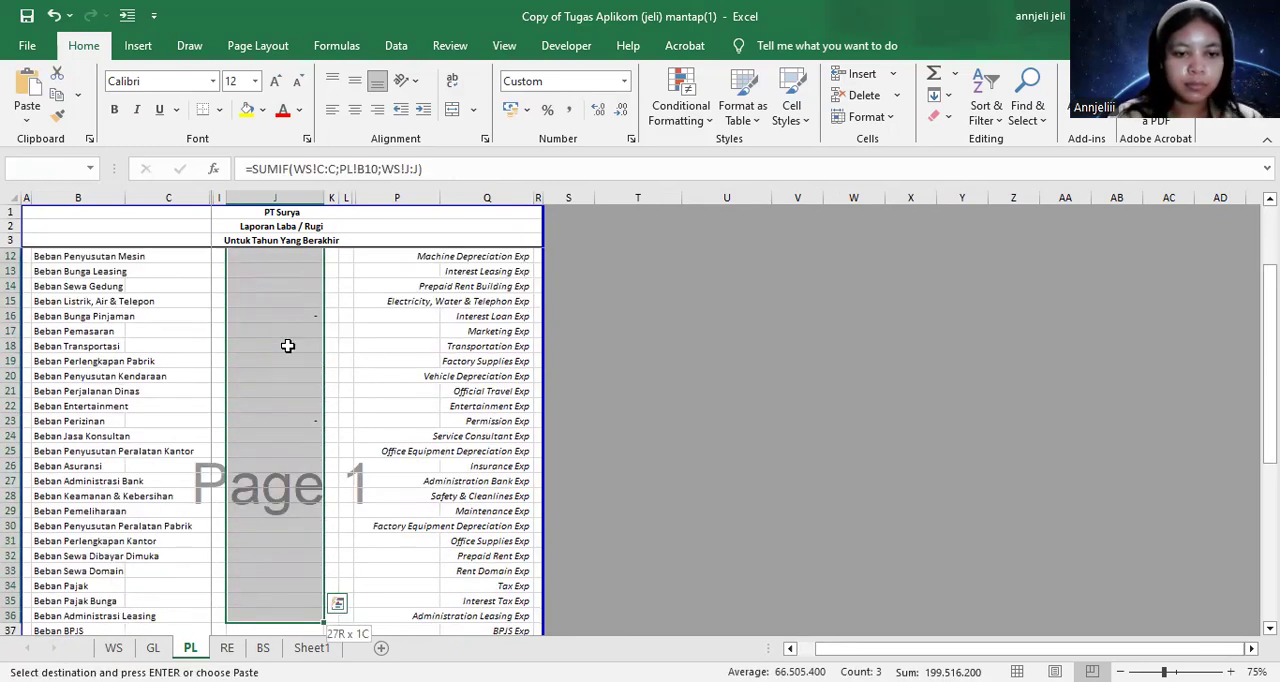
{"action": "key", "text": "shift+Down"}
{"action": "key", "text": "shift+Down"}
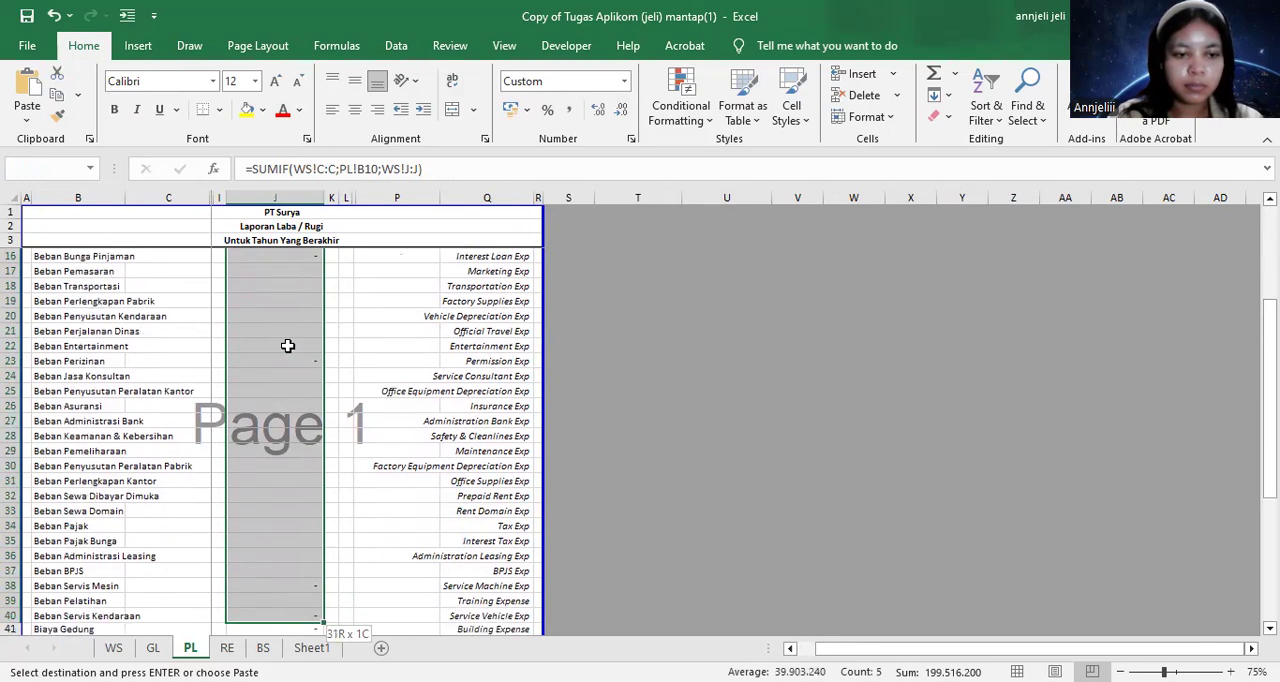
{"action": "key", "text": "shift+Down"}
{"action": "key", "text": "shift+Down"}
{"action": "key", "text": "shift+Down"}
{"action": "key", "text": "shift+Down"}
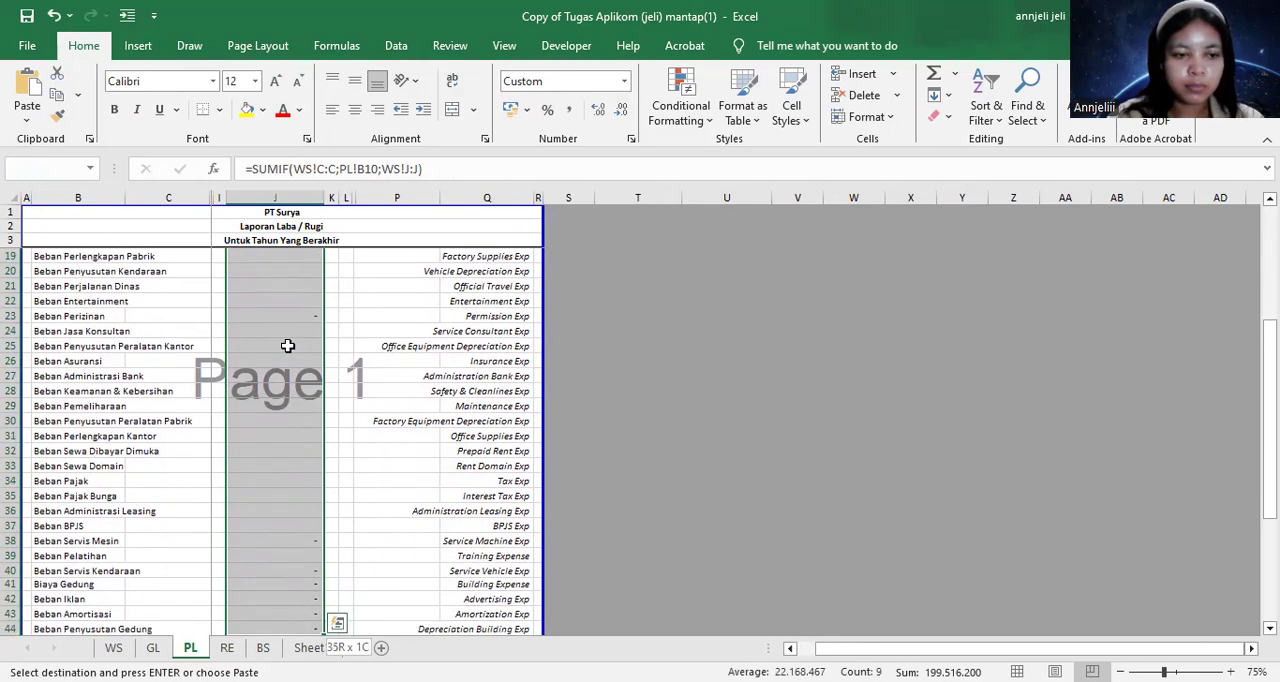
{"action": "key", "text": "shift+Down"}
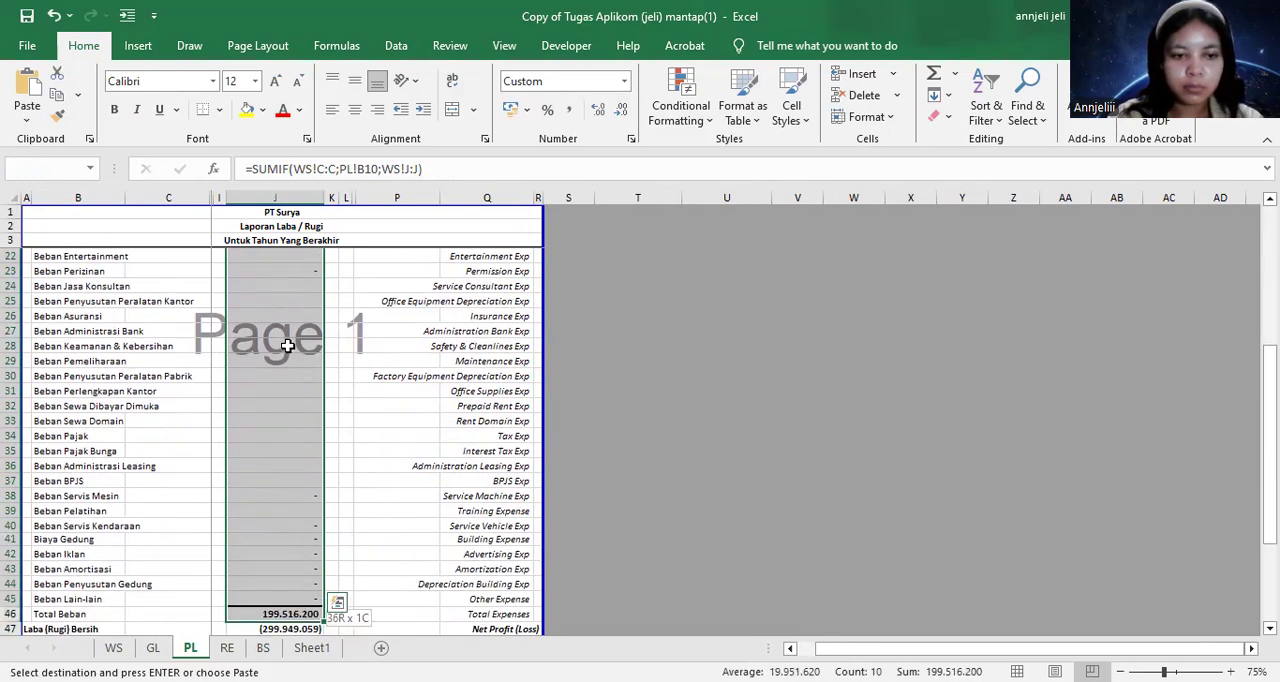
{"action": "key", "text": "ctrl+v"}
{"action": "key", "text": "ctrl+z"}
{"action": "left_click", "coordinate": [380, 436]}
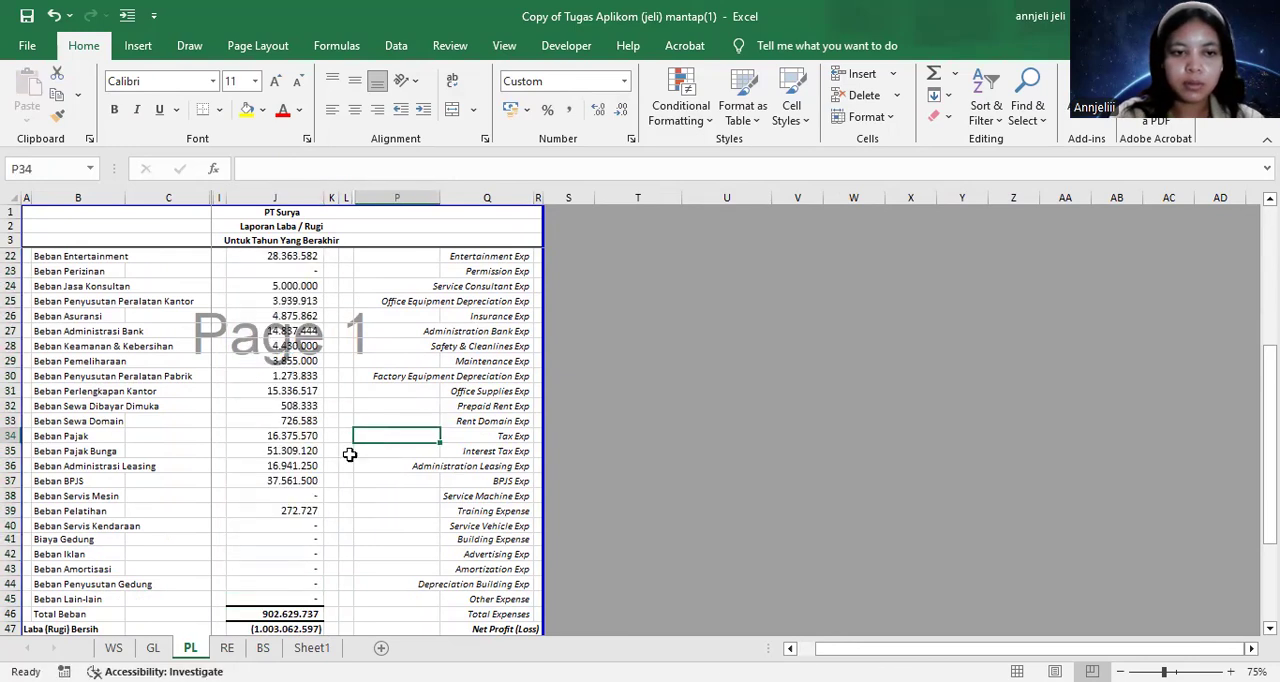
Copy the Beban Pelatihan SUMIF formula from J39 to the other income rows Selisih Kurs through Pendapatan Bunga Bank, J49:J52
{"action": "scroll", "coordinate": [262, 455], "scroll_direction": "up", "scroll_amount": 6}
{"action": "scroll", "coordinate": [265, 430], "scroll_direction": "down", "scroll_amount": 10}
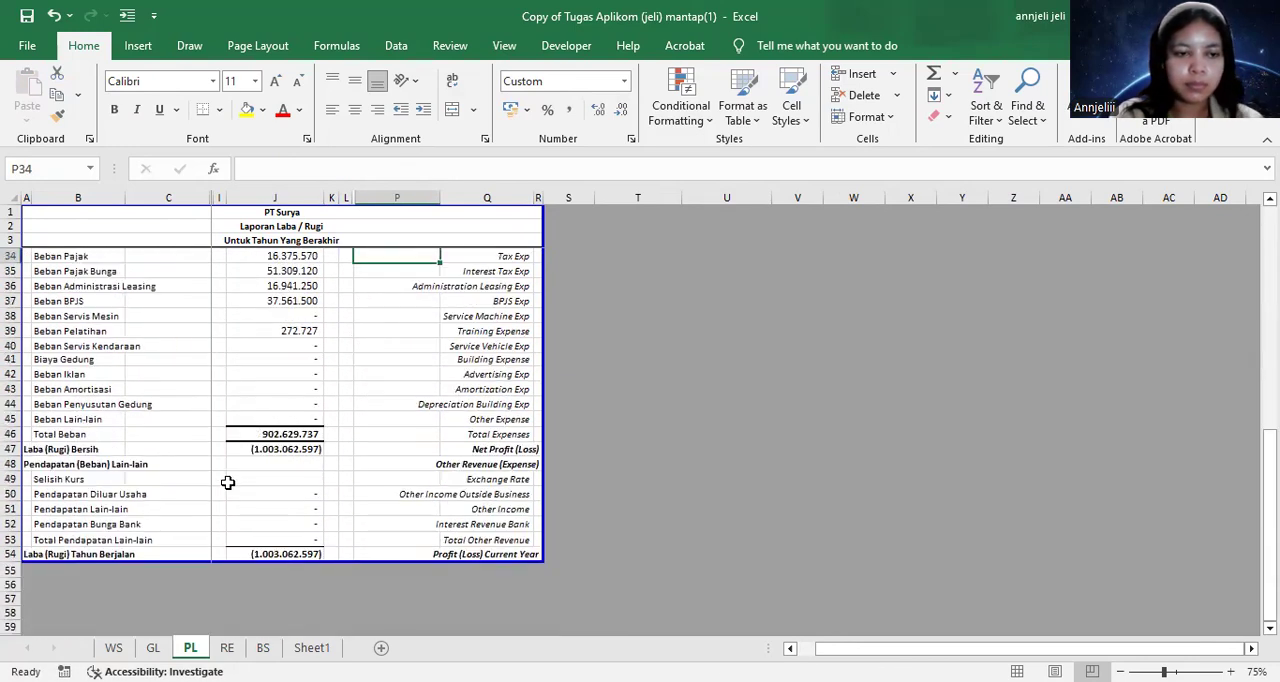
{"action": "left_click", "coordinate": [272, 330]}
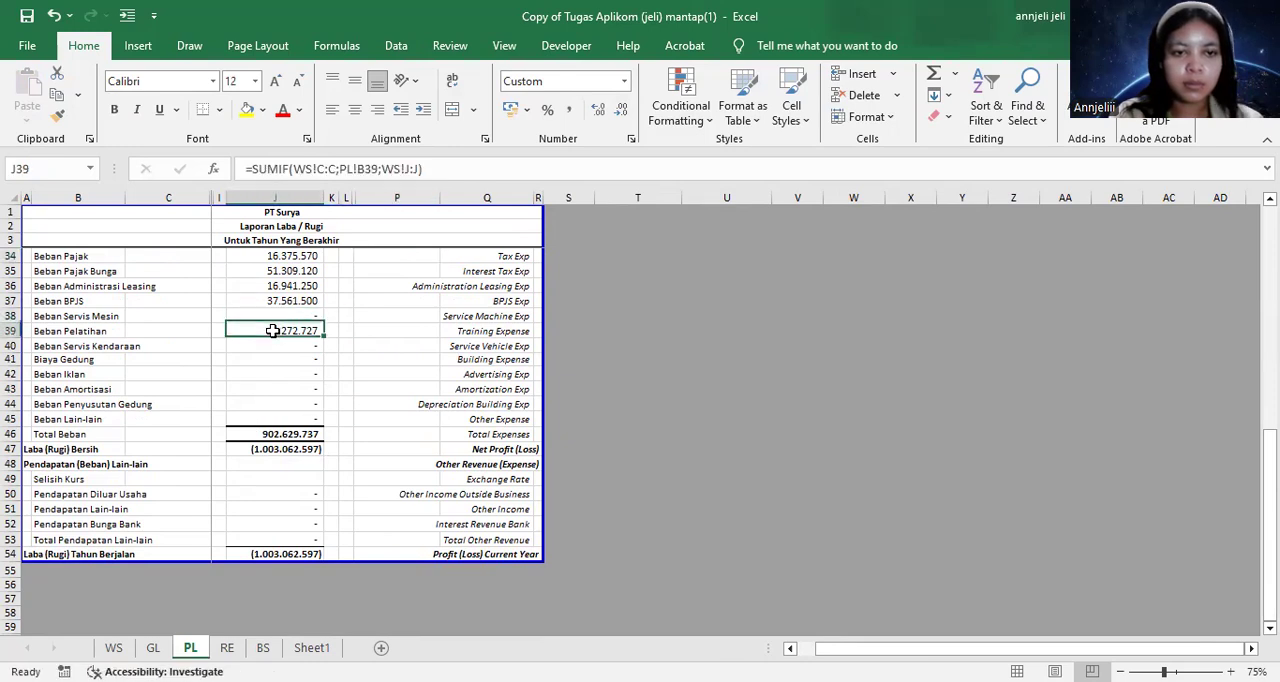
{"action": "key", "text": "ctrl+c"}
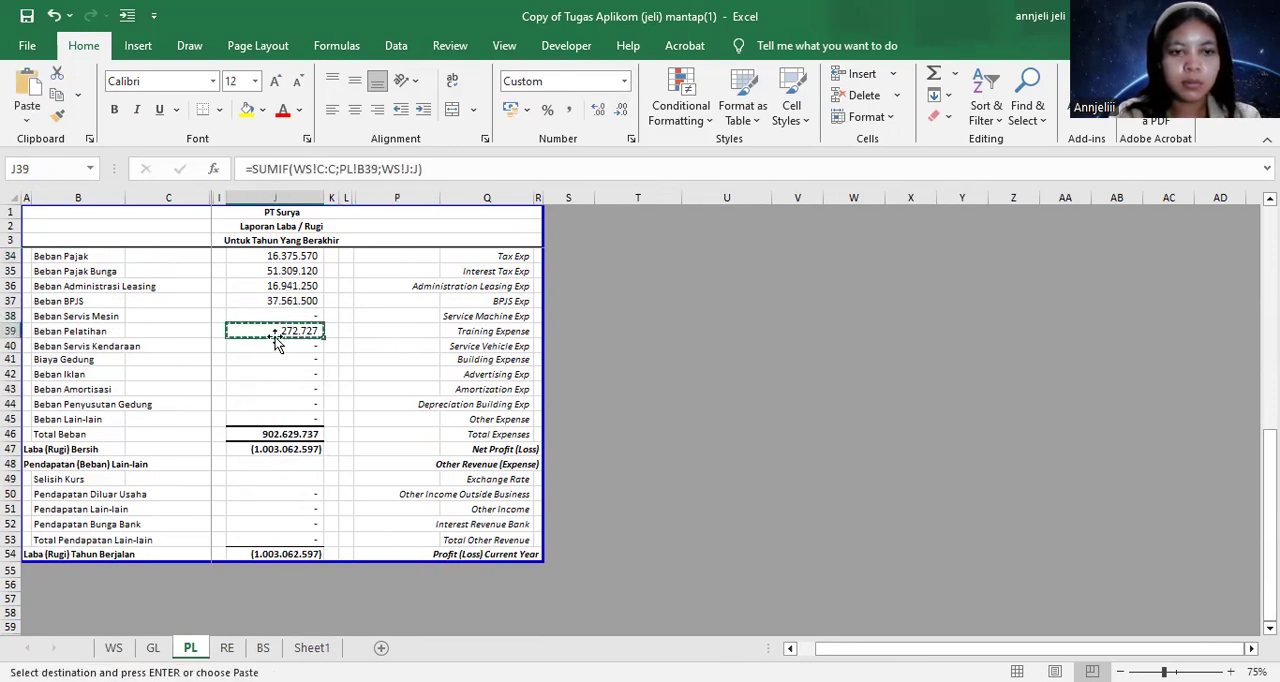
{"action": "left_click", "coordinate": [295, 478]}
{"action": "key", "text": "shift+Down"}
{"action": "key", "text": "shift+Down"}
{"action": "key", "text": "shift+Down"}
{"action": "key", "text": "shift+Down"}
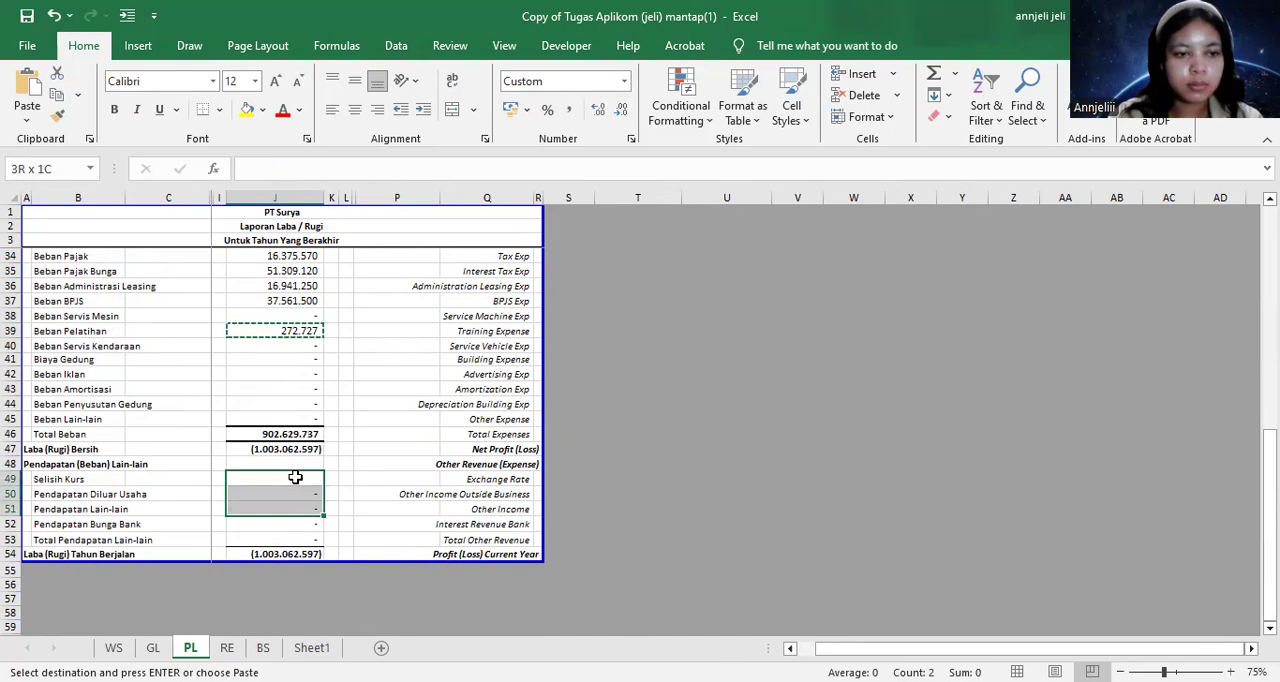
{"action": "key", "text": "shift+Up"}
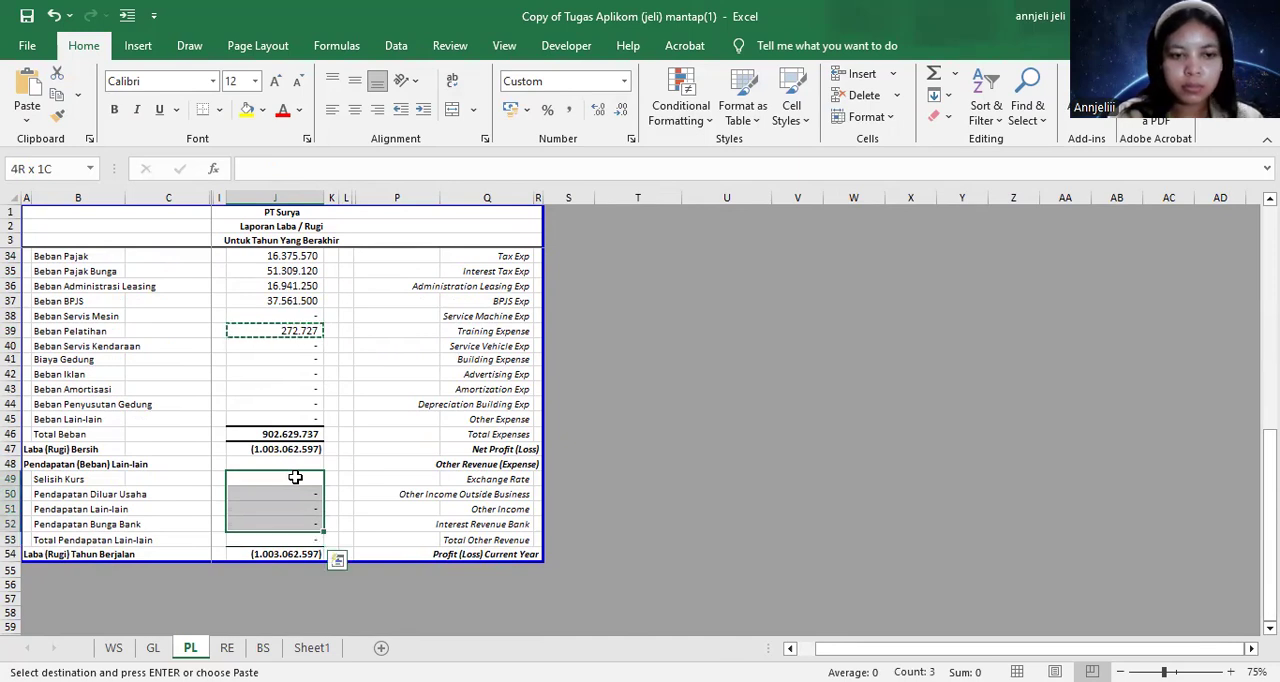
{"action": "key", "text": "Return"}
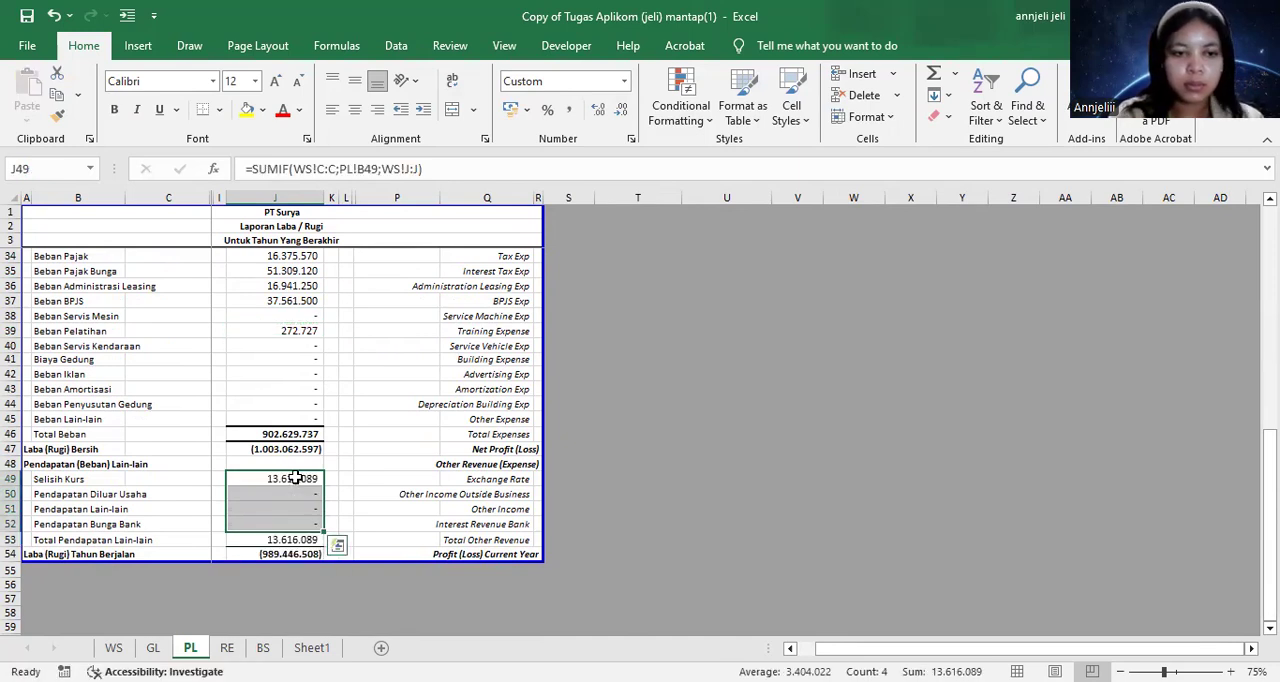
{"action": "left_click", "coordinate": [305, 584]}
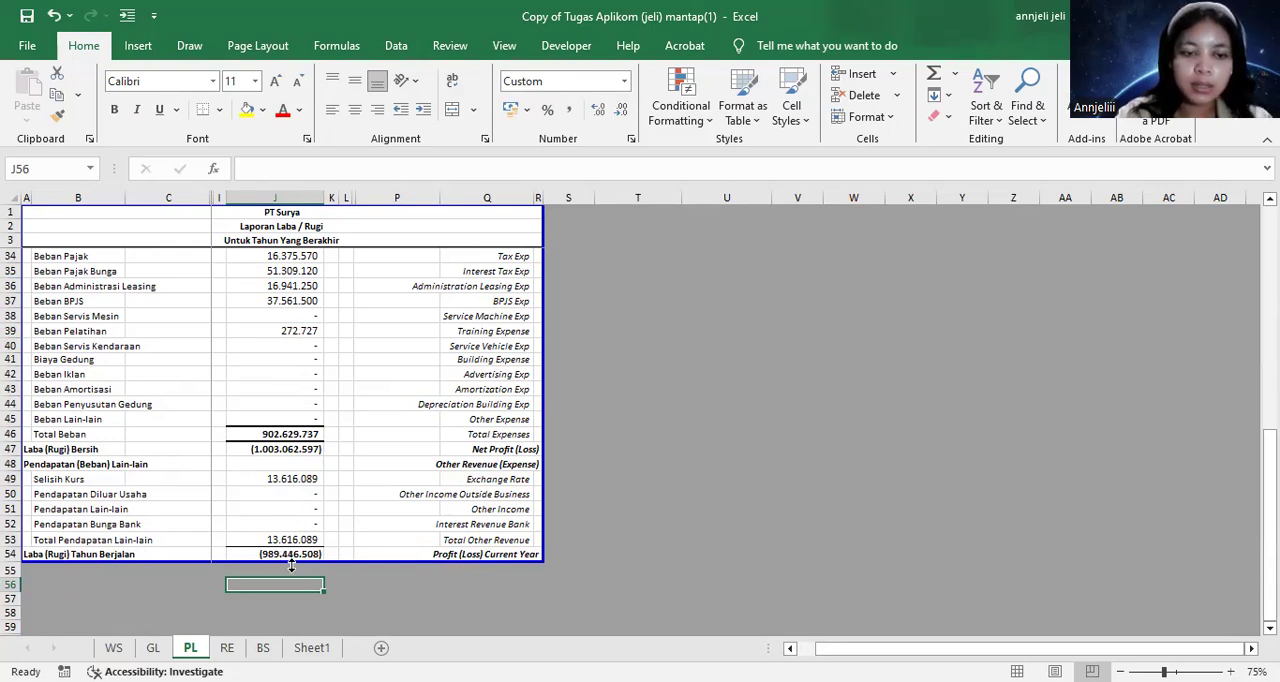
On the RE sheet, link the opening Laba Ditahan in F6 to the Laba/Rugi Ditahan balance in WS cell J94
{"action": "left_click", "coordinate": [227, 648]}
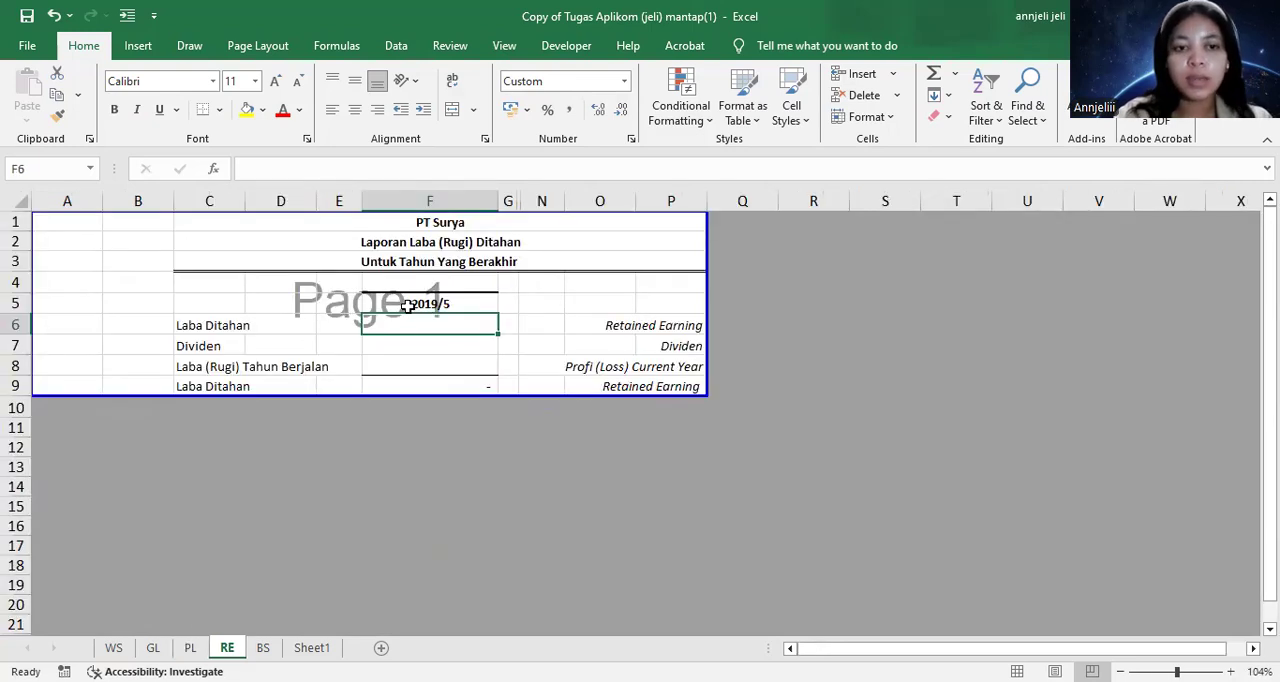
{"action": "type", "text": "="}
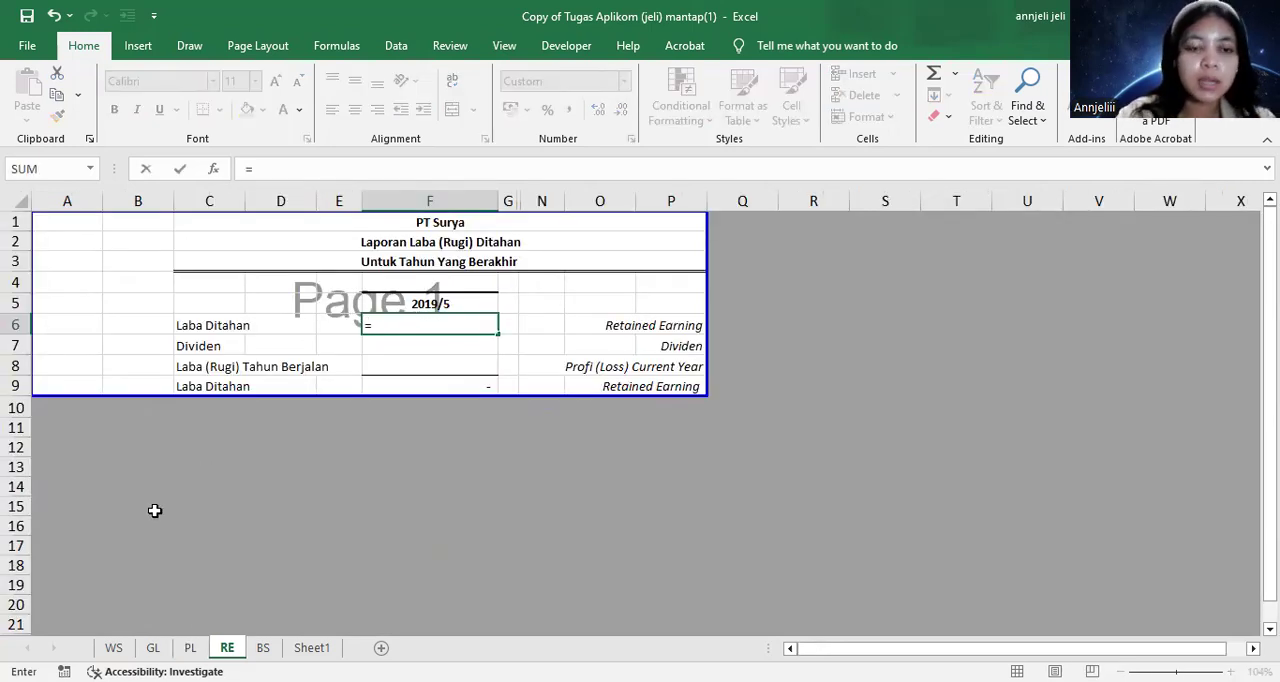
{"action": "left_click", "coordinate": [114, 647]}
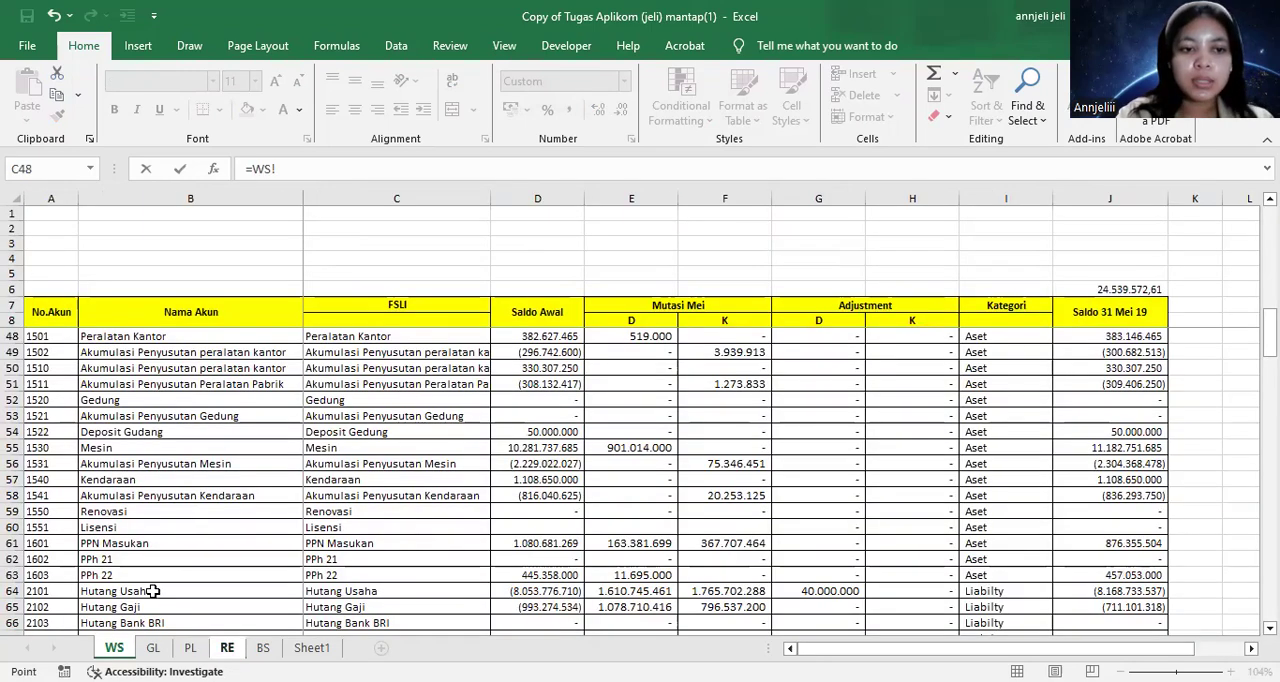
{"action": "scroll", "coordinate": [272, 492], "scroll_direction": "up", "scroll_amount": 18}
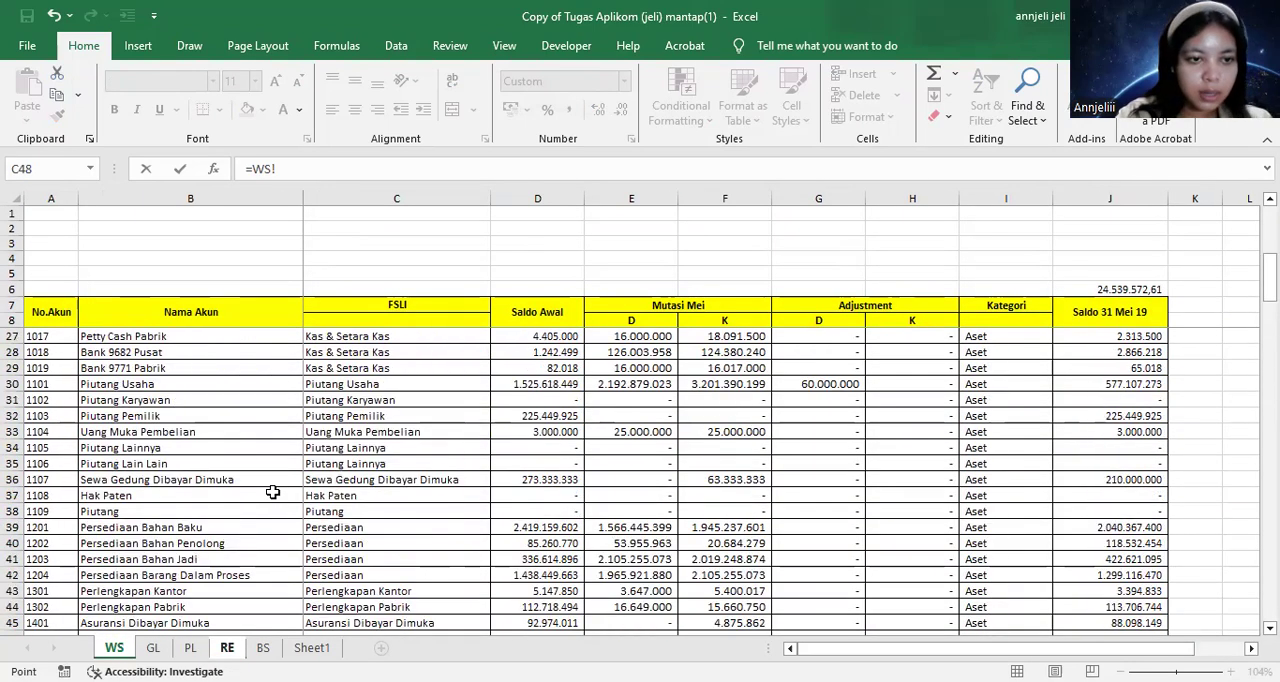
{"action": "scroll", "coordinate": [272, 492], "scroll_direction": "down", "scroll_amount": 20}
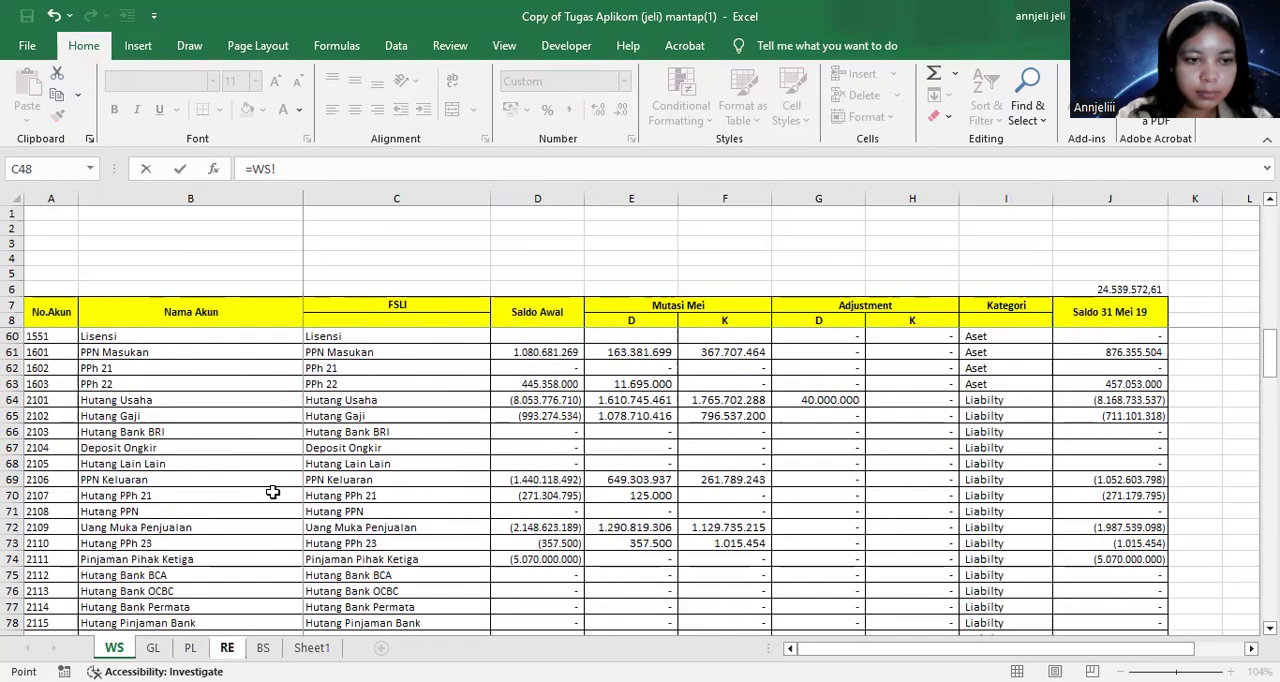
{"action": "scroll", "coordinate": [272, 492], "scroll_direction": "down", "scroll_amount": 5}
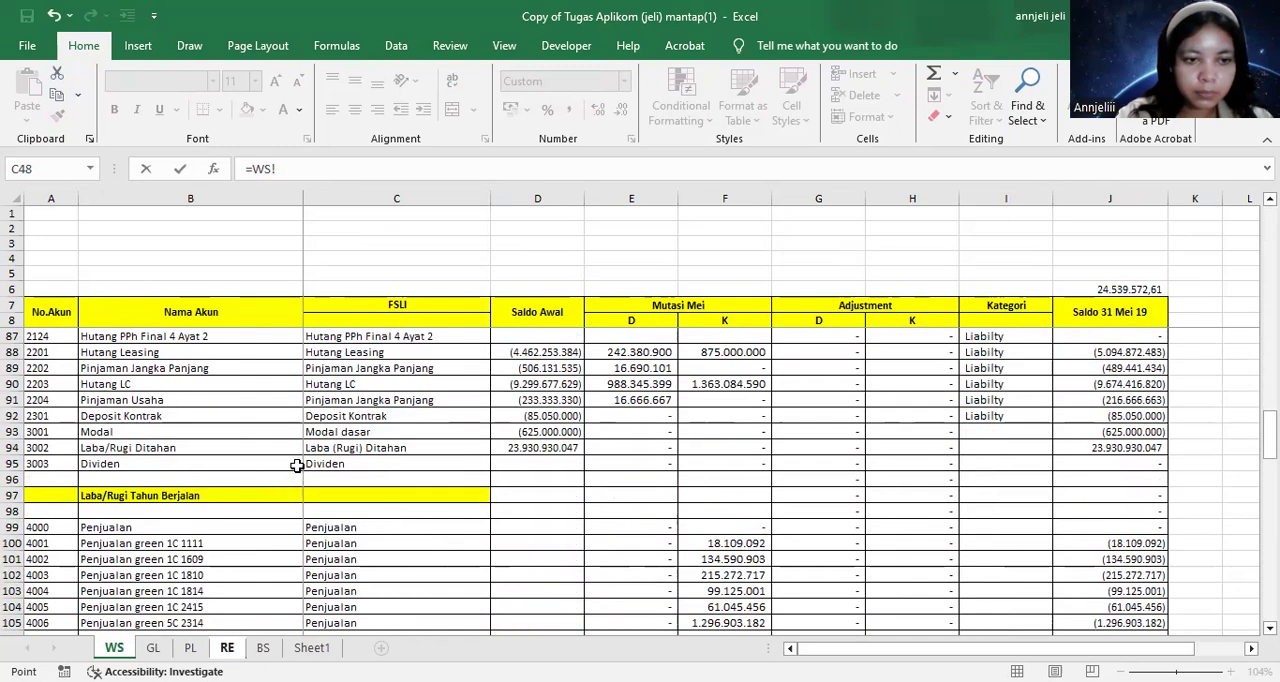
{"action": "left_click", "coordinate": [1120, 450]}
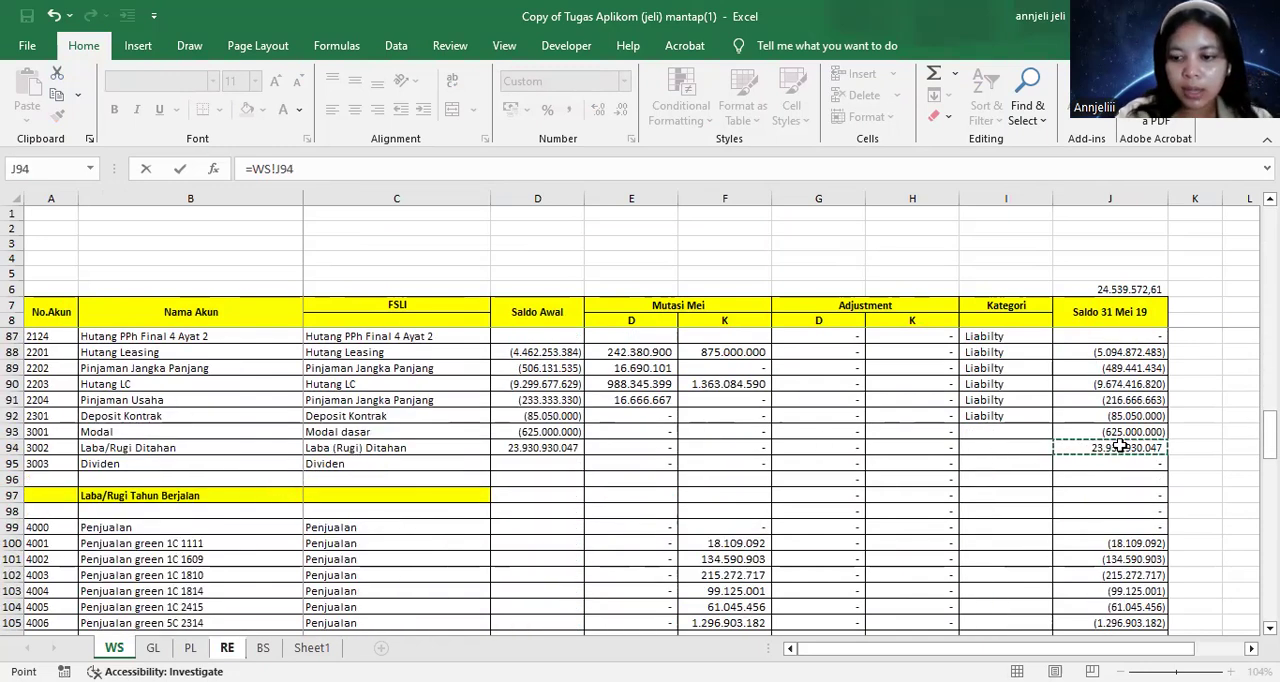
{"action": "key", "text": "Return"}
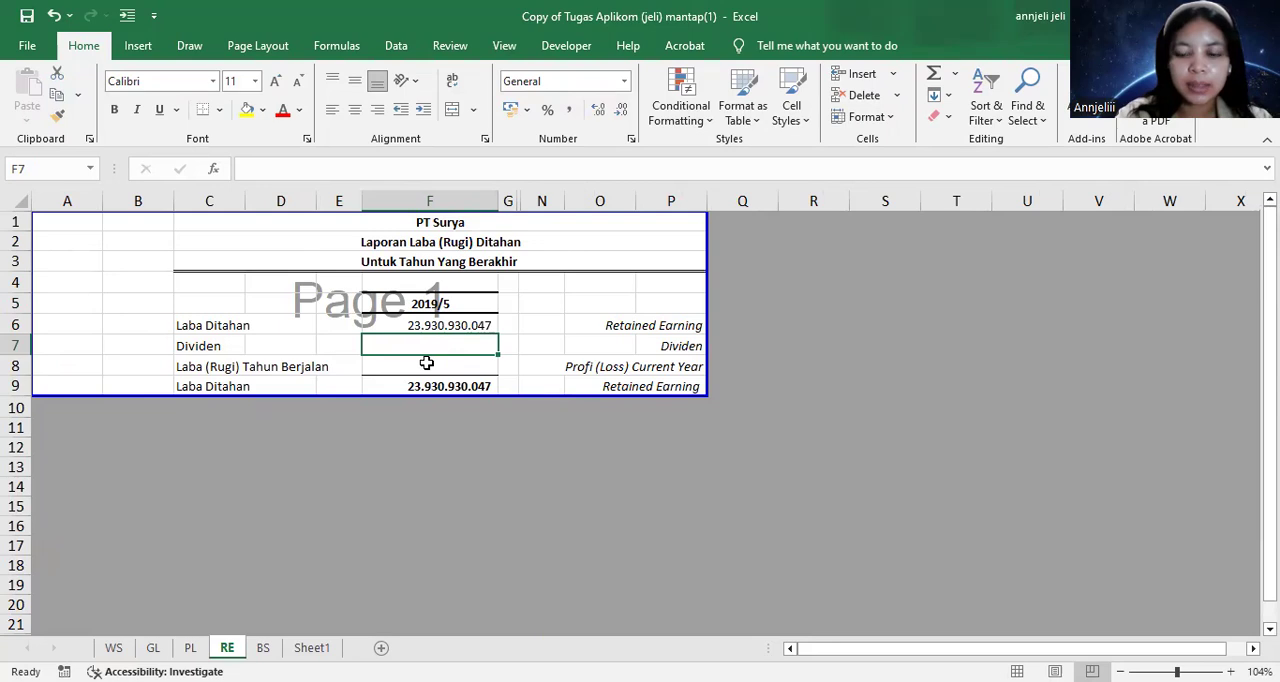
Link the Dividen amount in RE cell F7 to the Dividen balance in WS cell J95
{"action": "type", "text": "="}
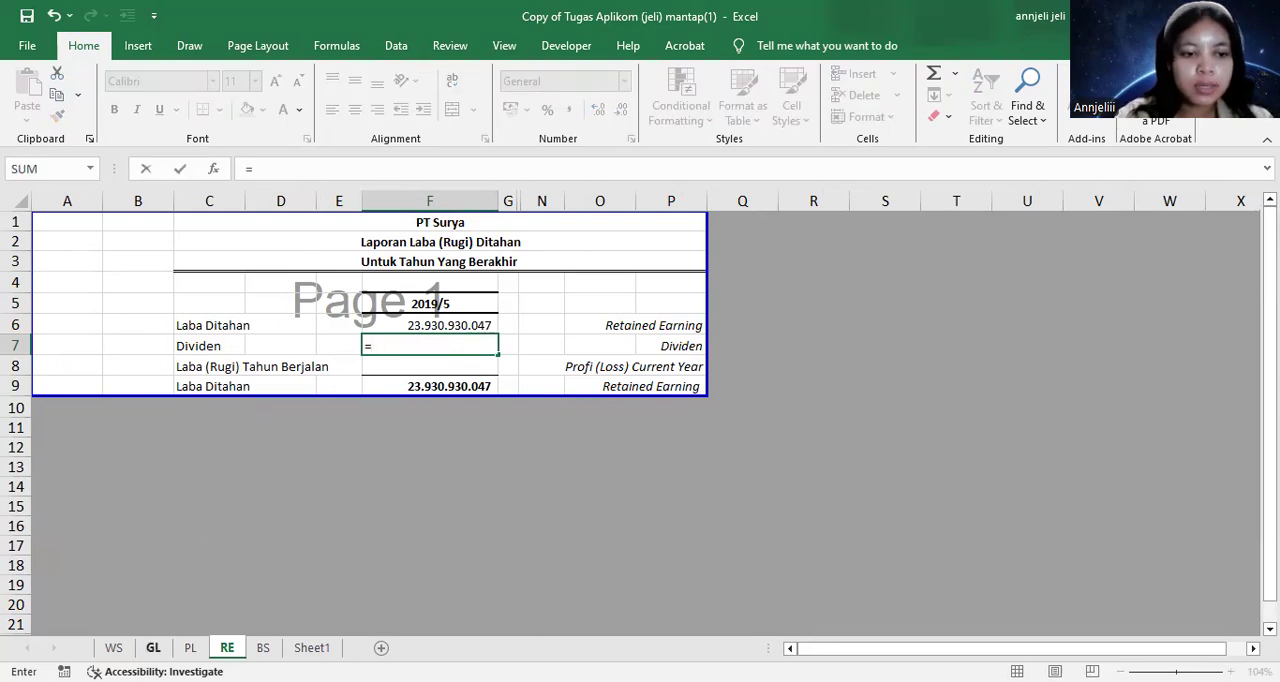
{"action": "left_click", "coordinate": [114, 647]}
{"action": "left_click", "coordinate": [1091, 458]}
{"action": "key", "text": "Escape"}
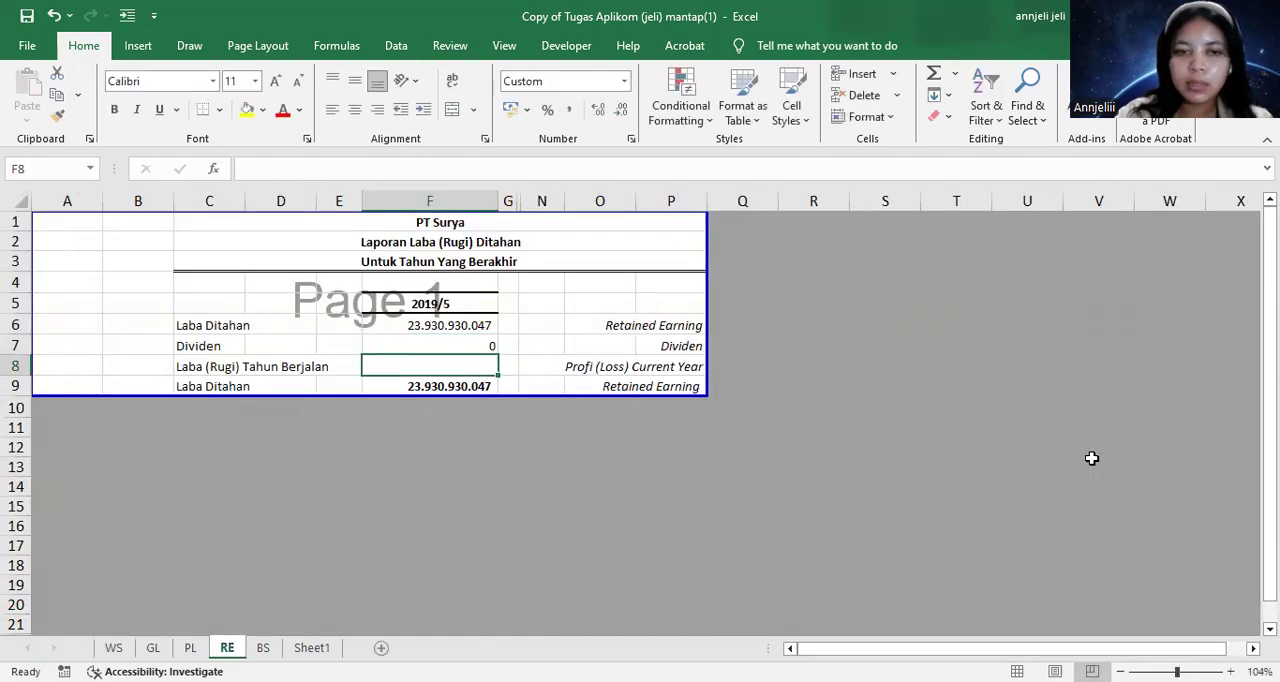
Link Laba (Rugi) Tahun Berjalan in RE cell F8 to the current-year profit or loss in PL cell J54
{"action": "type", "text": "="}
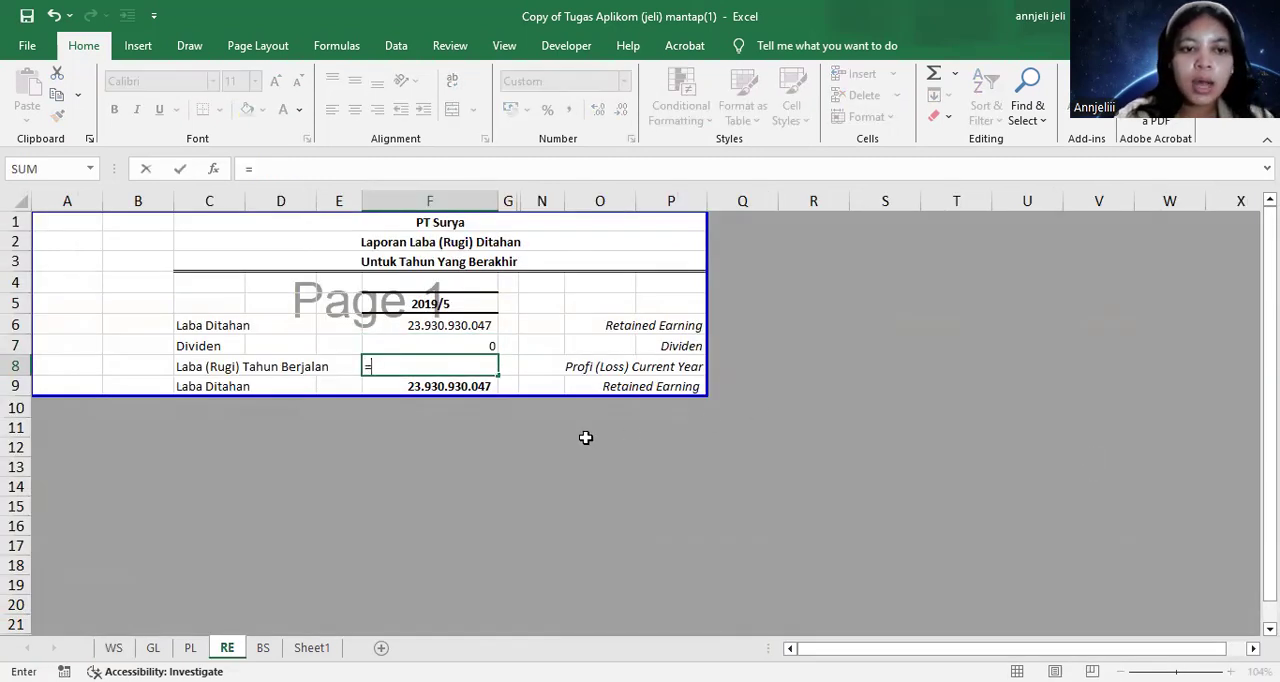
{"action": "left_click", "coordinate": [190, 647]}
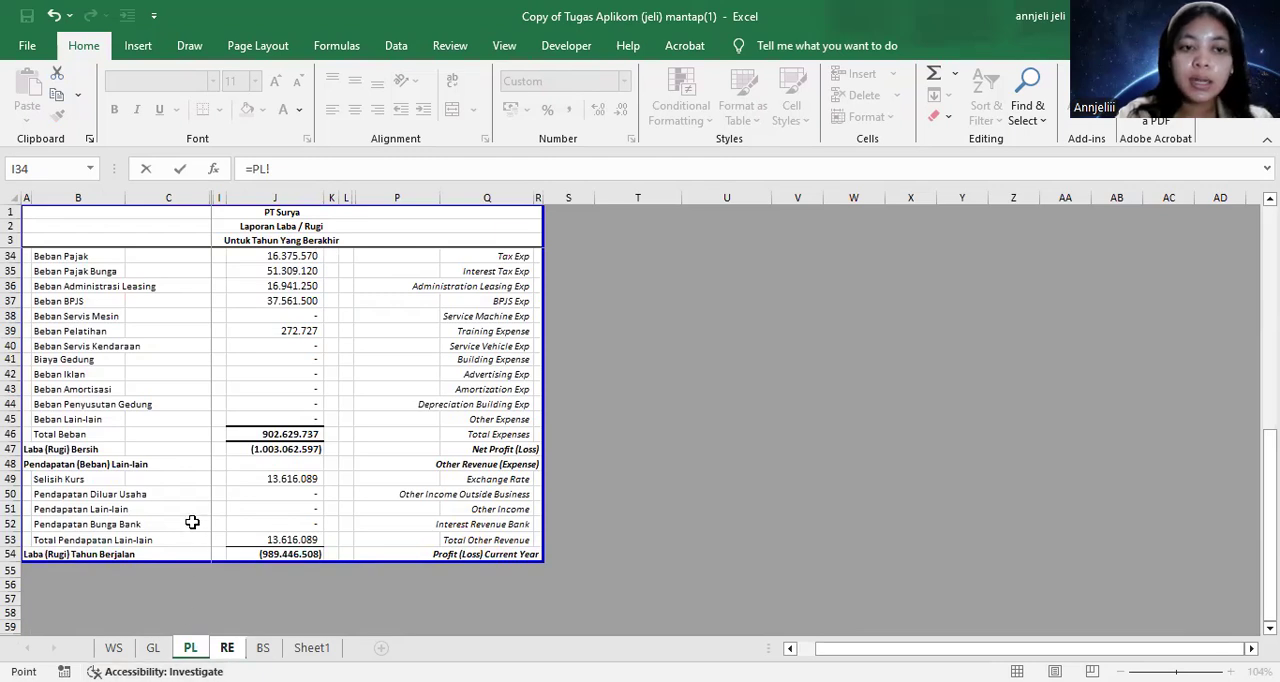
{"action": "left_click", "coordinate": [274, 552]}
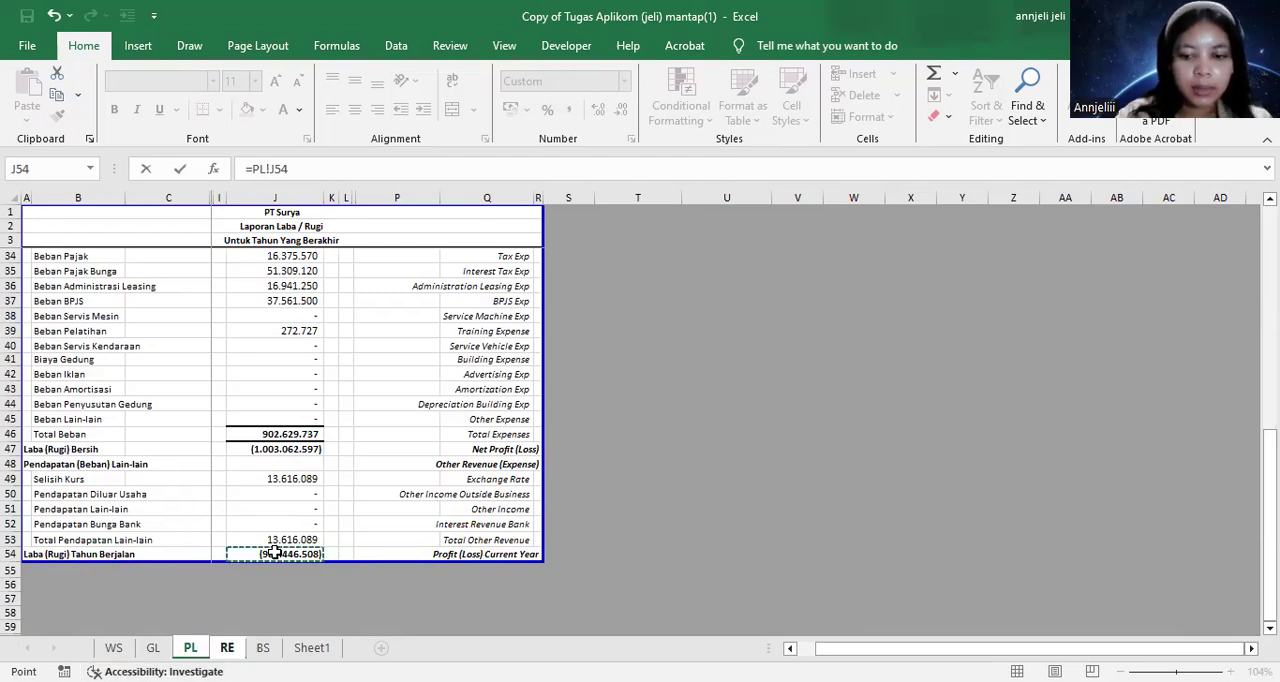
{"action": "key", "text": "Return"}
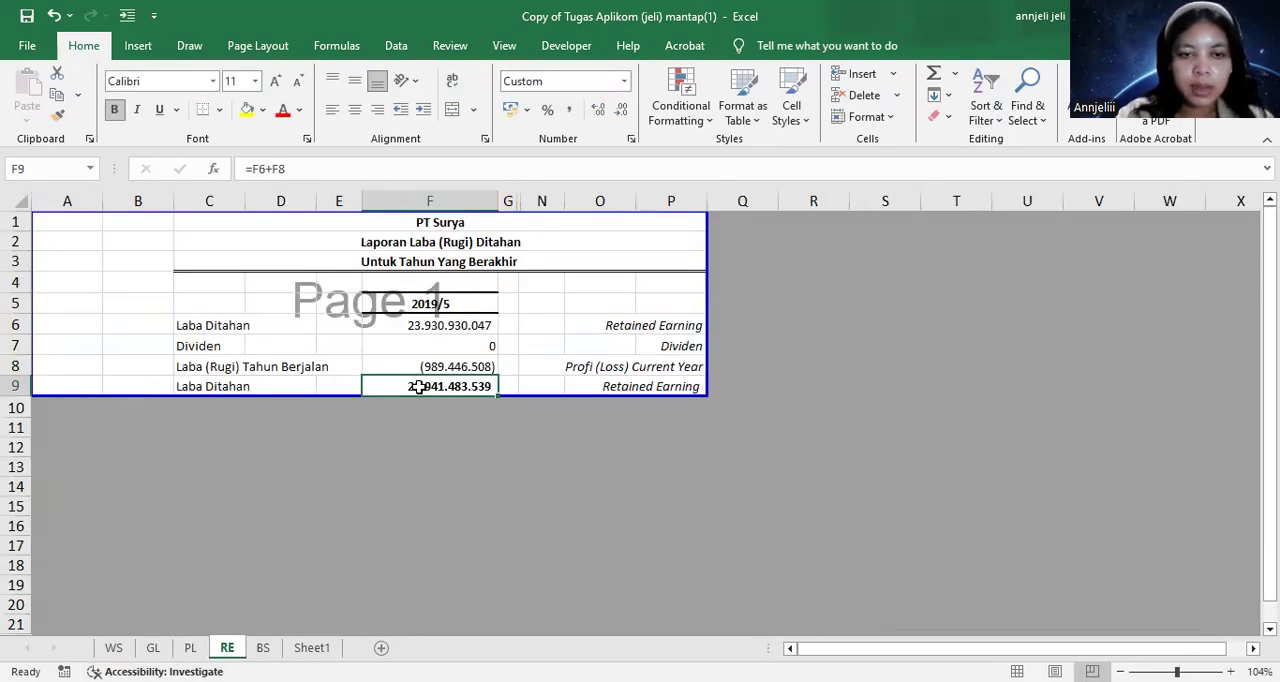
Reverse the sign of the opening Laba Ditahan by changing the F6 formula to =-WS!J94
{"action": "double_click", "coordinate": [413, 328]}
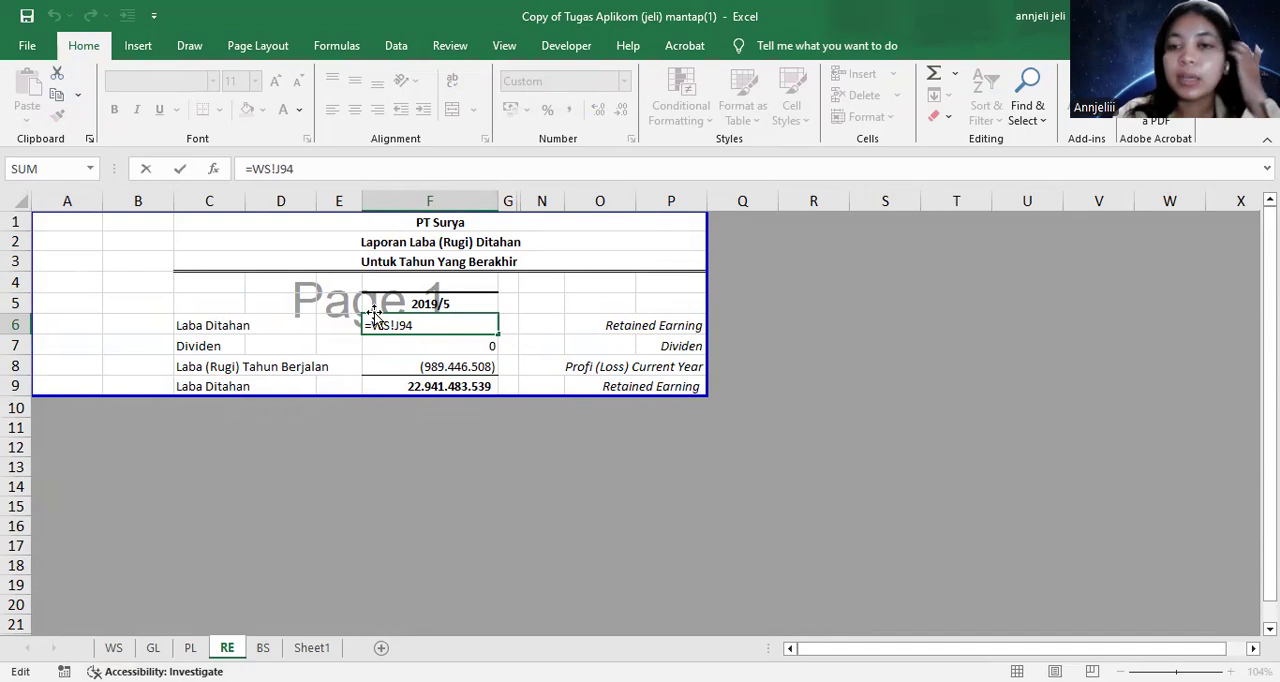
{"action": "type", "text": "-"}
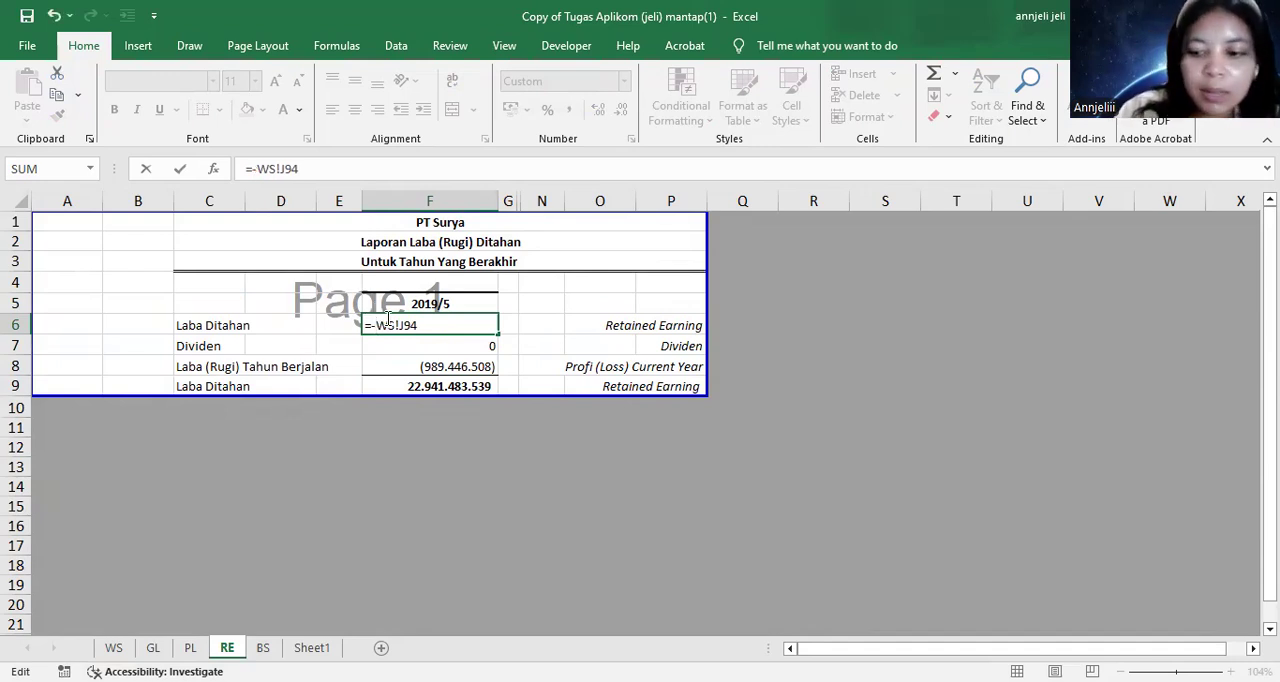
{"action": "key", "text": "Return"}
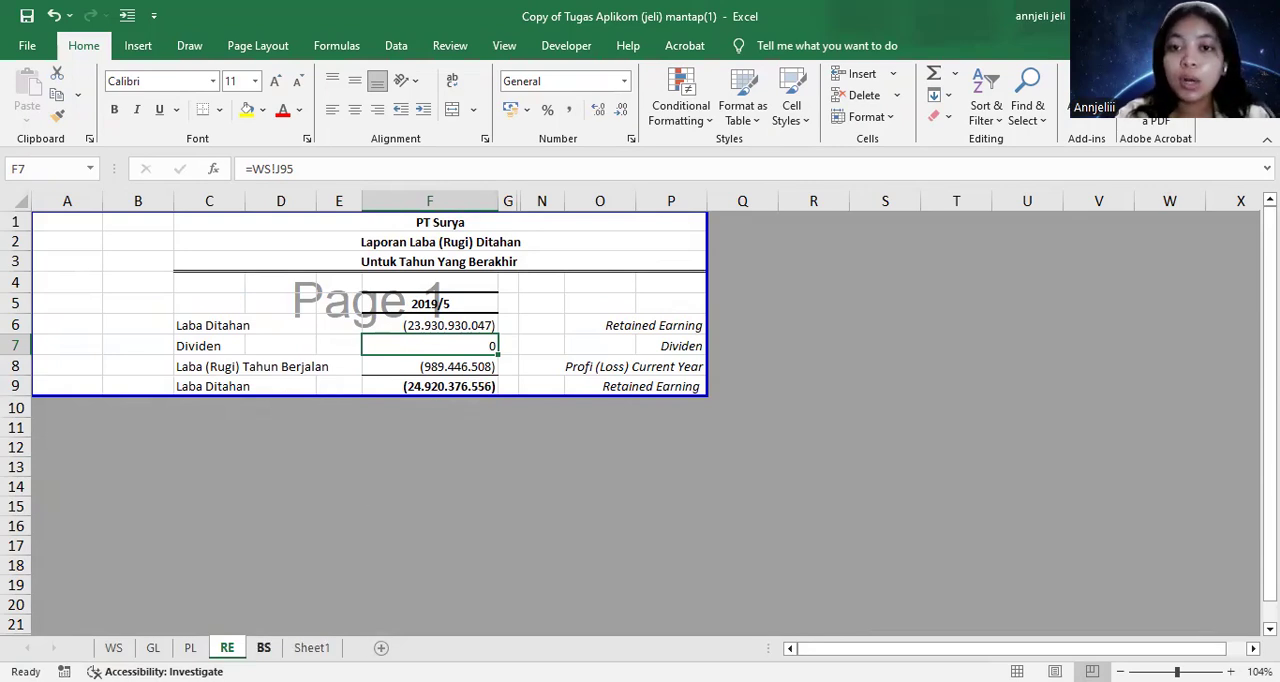
On the BS sheet, start a SUMIF formula for Kas & Setara Kas in F6 with WS column C as the range
{"action": "left_click", "coordinate": [264, 647]}
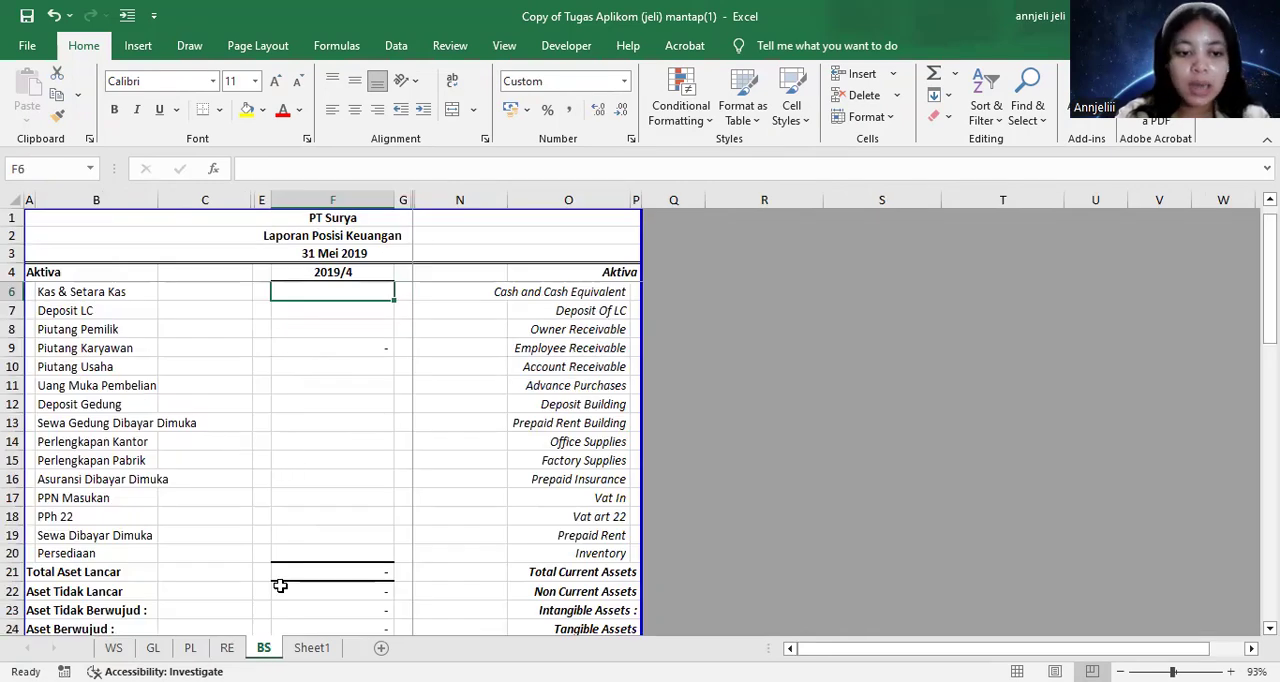
{"action": "scroll", "coordinate": [271, 540], "scroll_direction": "down", "scroll_amount": 5}
{"action": "scroll", "coordinate": [277, 482], "scroll_direction": "up", "scroll_amount": 6}
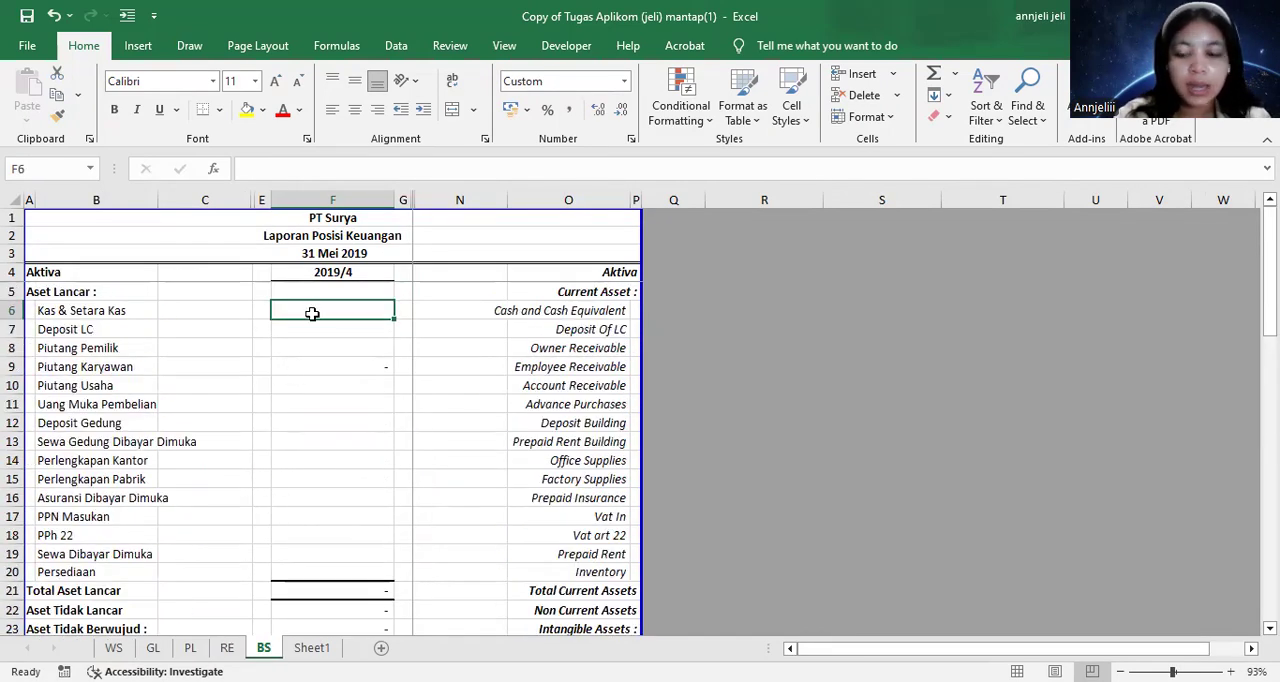
{"action": "type", "text": "=sum"}
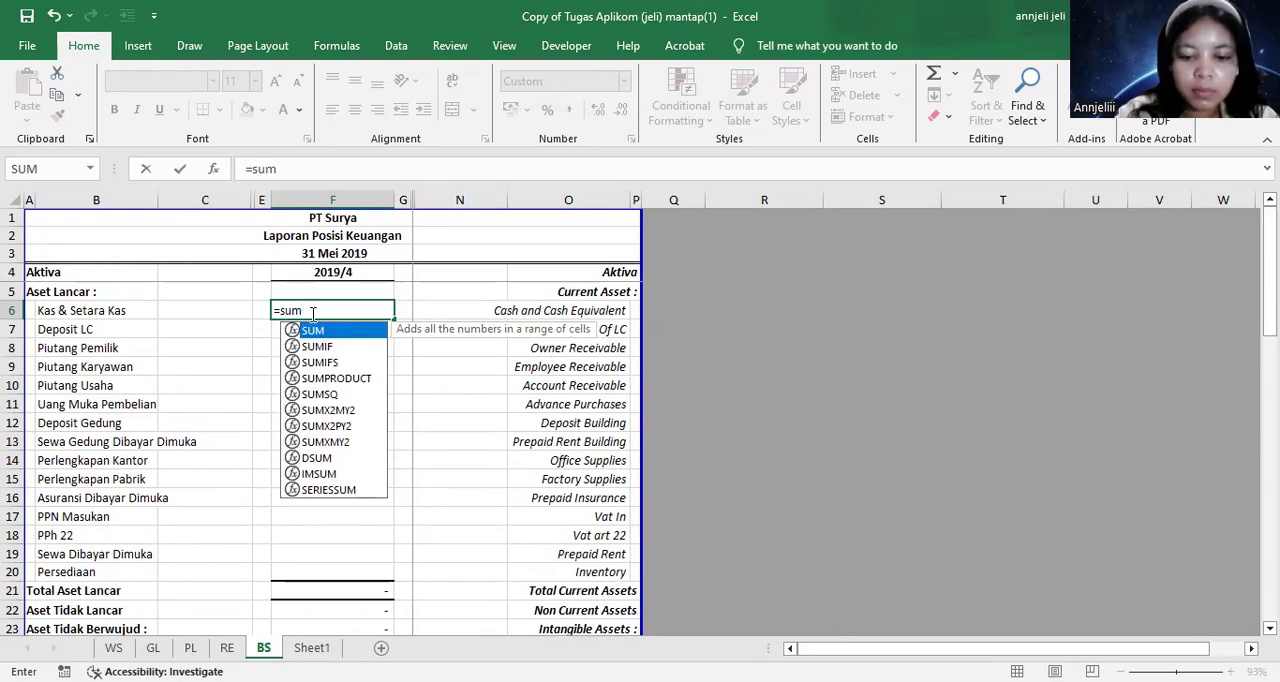
{"action": "type", "text": "if"}
{"action": "key", "text": "Tab"}
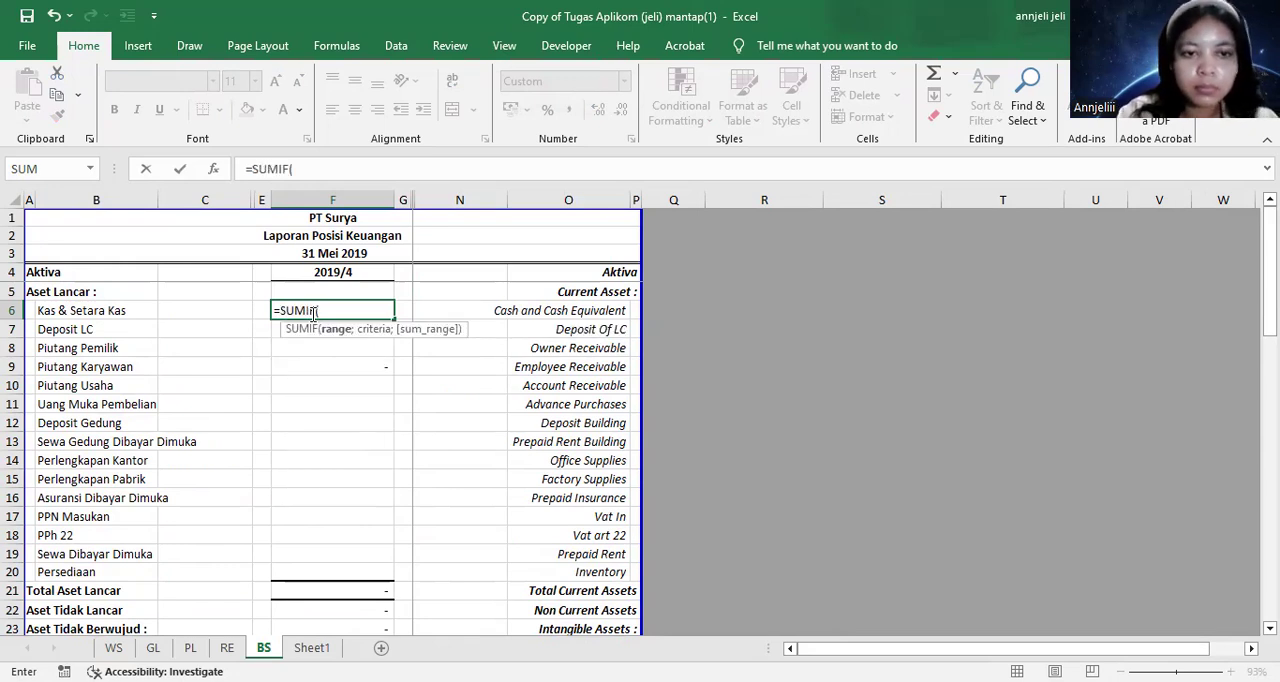
{"action": "left_click", "coordinate": [115, 648]}
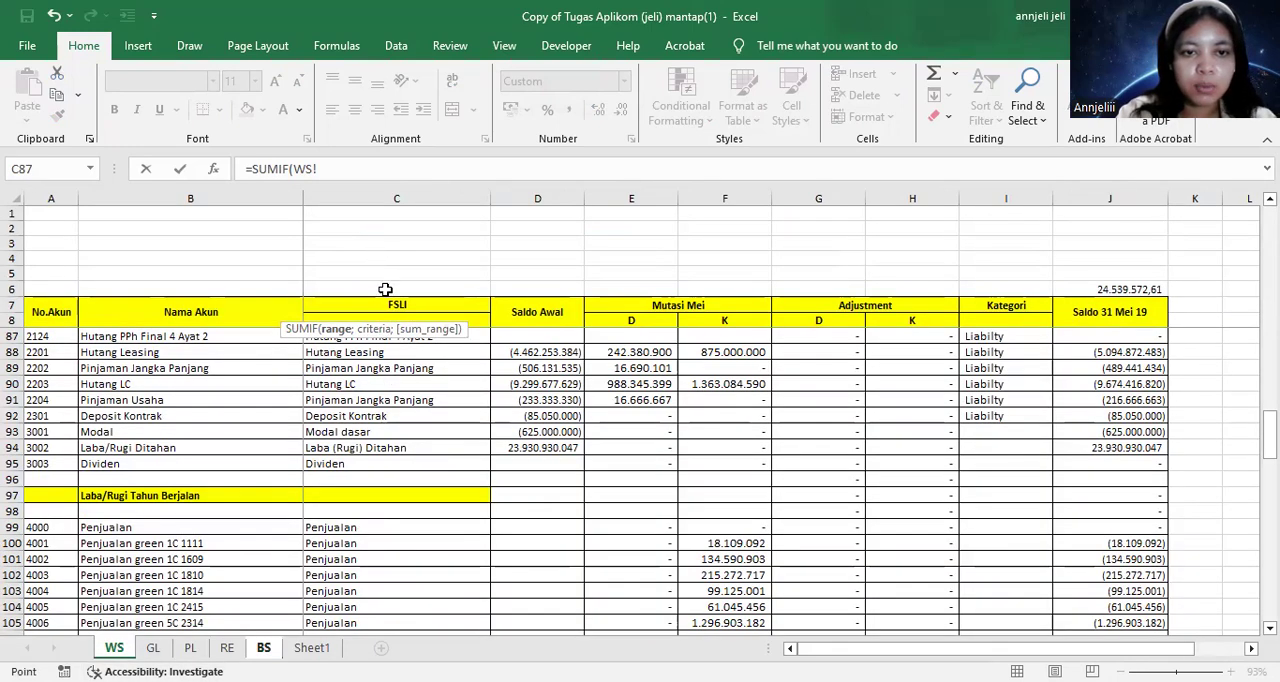
{"action": "scroll", "coordinate": [385, 289], "scroll_direction": "up", "scroll_amount": 7}
{"action": "left_click", "coordinate": [388, 199]}
{"action": "scroll", "coordinate": [434, 310], "scroll_direction": "up", "scroll_amount": 5}
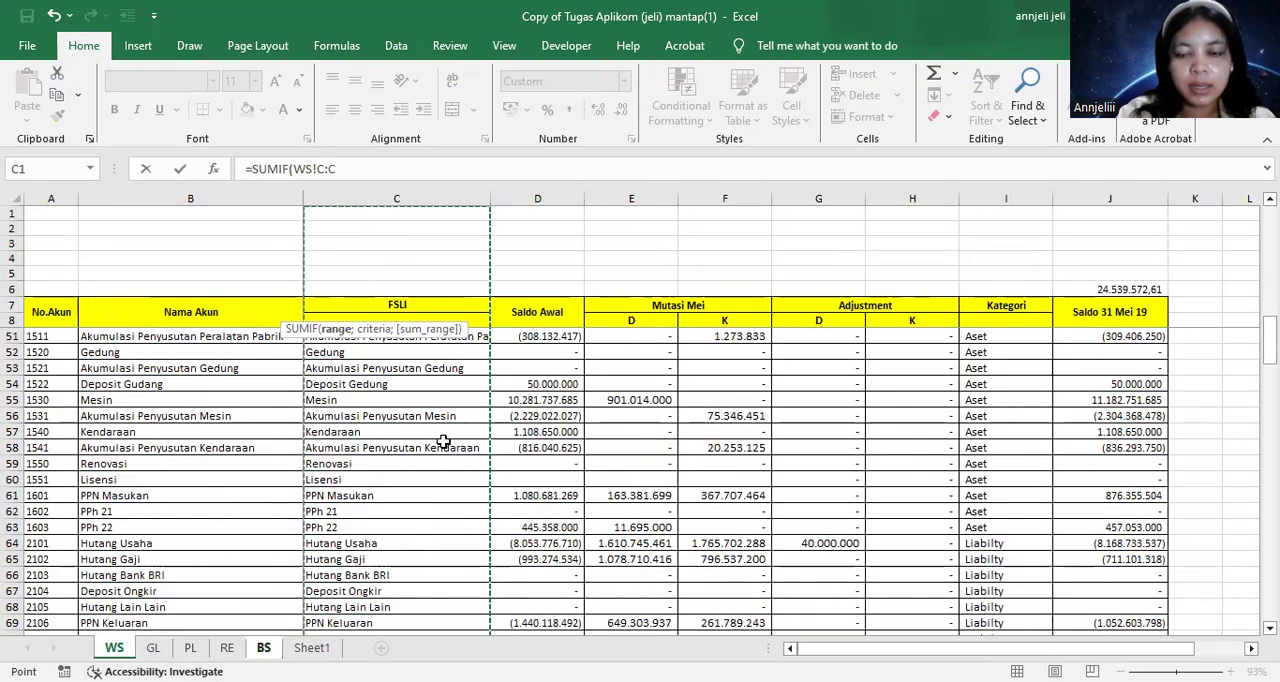
{"action": "type", "text": ";"}
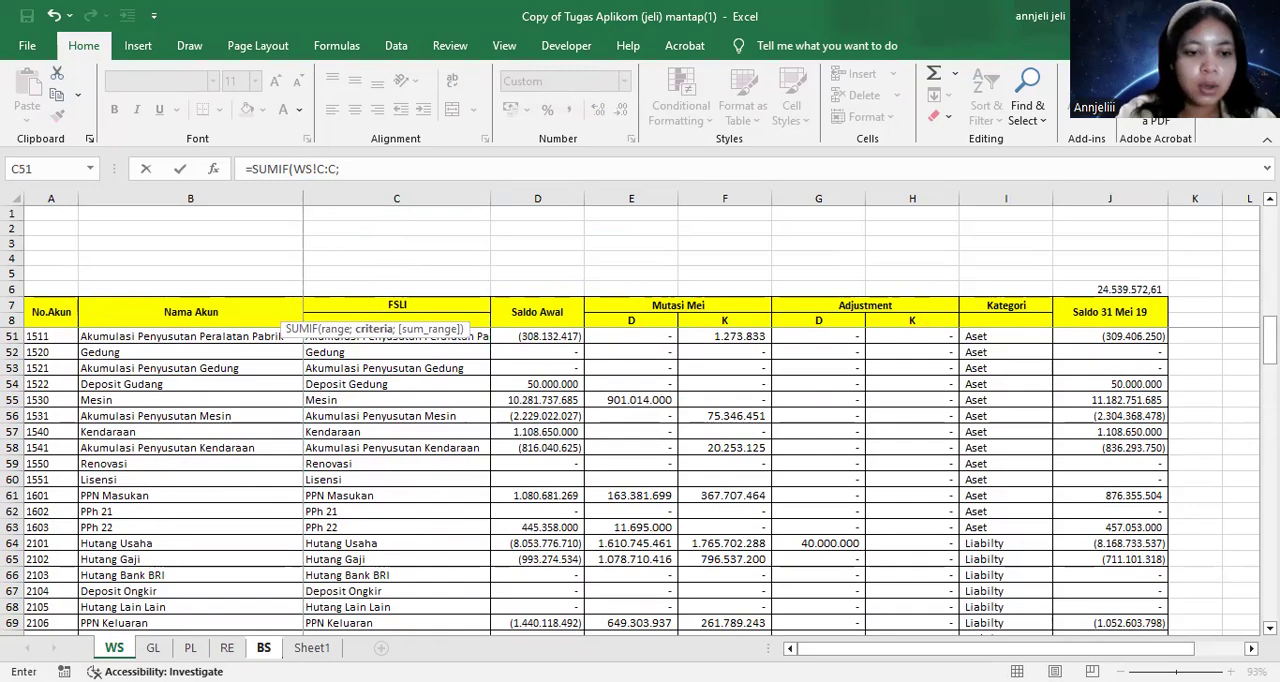
Complete the F6 formula with BS cell B6 as the criteria and WS column J as the sum range
{"action": "left_click", "coordinate": [263, 648]}
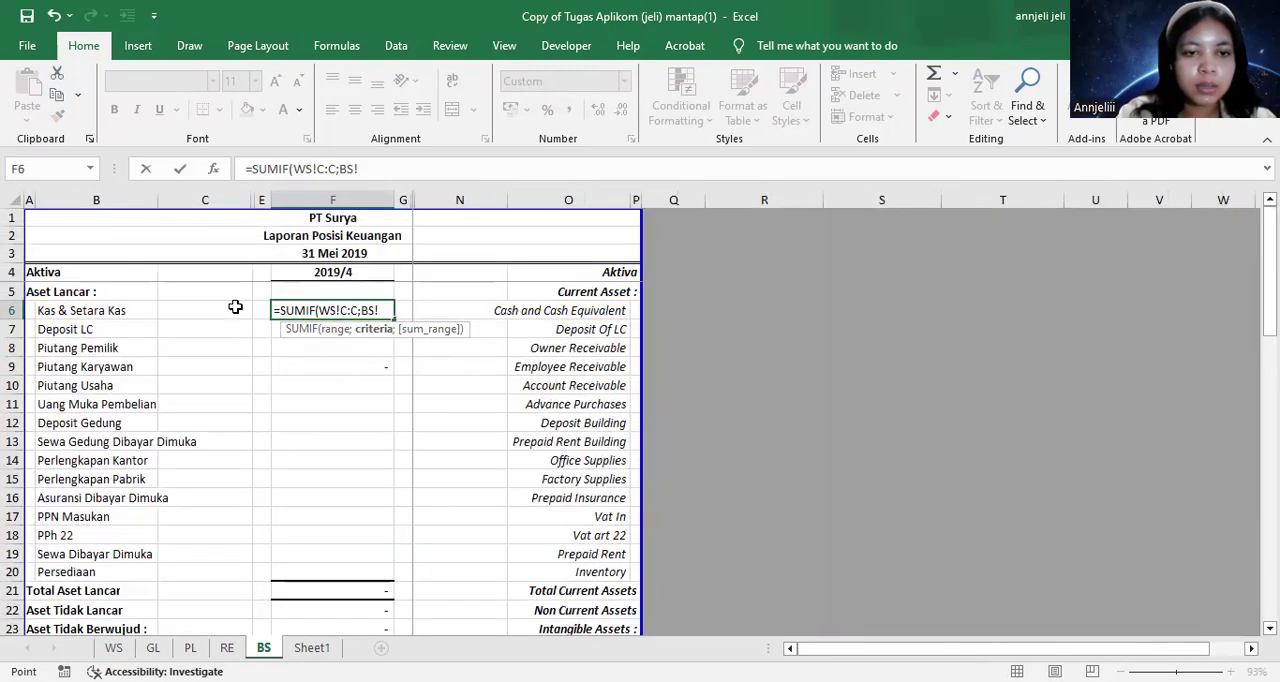
{"action": "left_click", "coordinate": [92, 311]}
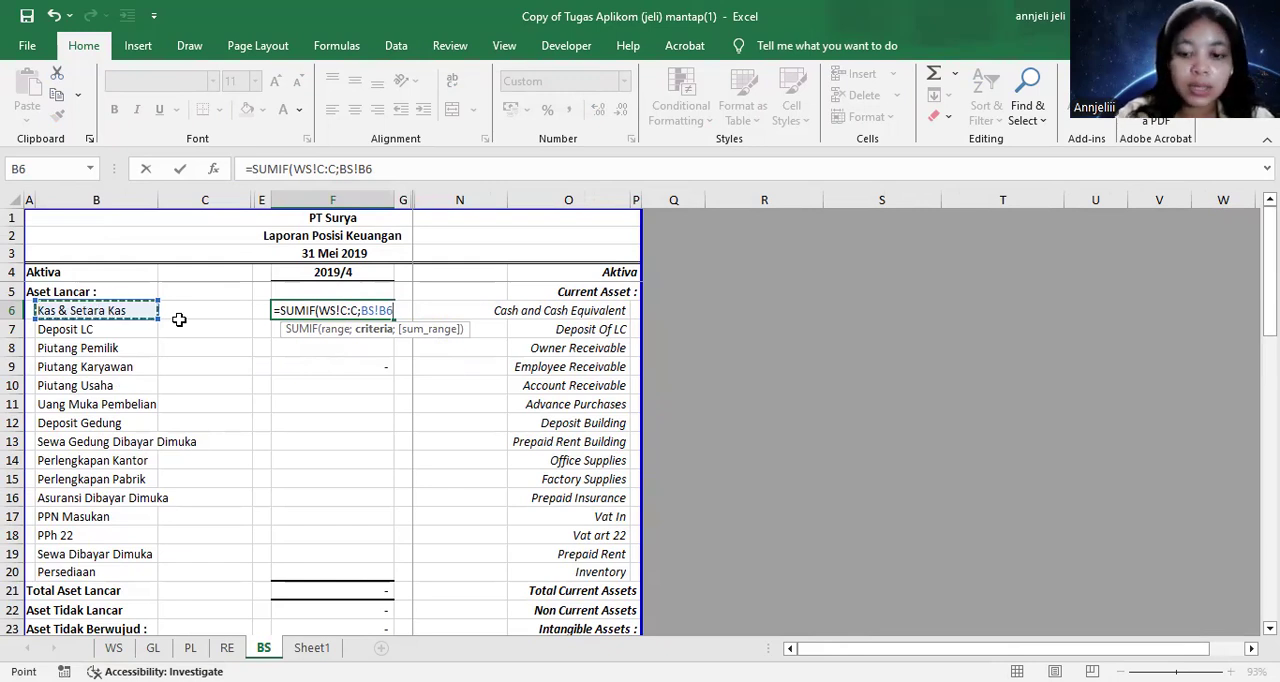
{"action": "type", "text": ";"}
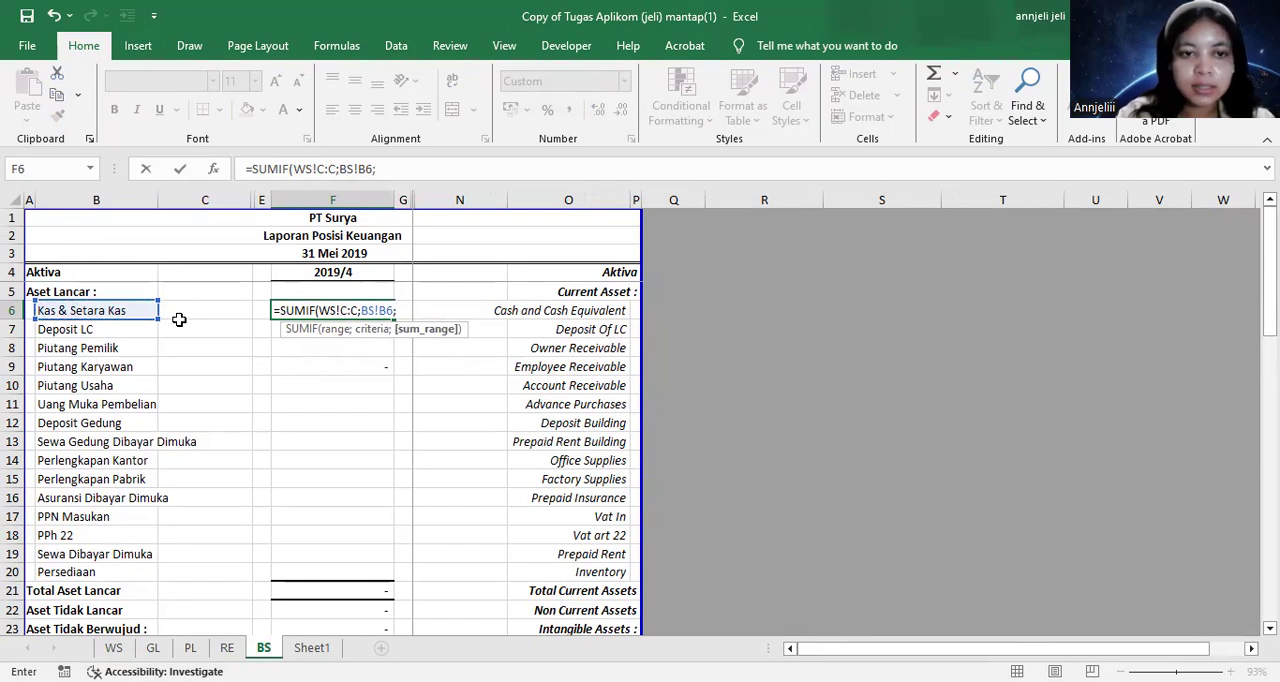
{"action": "left_click", "coordinate": [114, 647]}
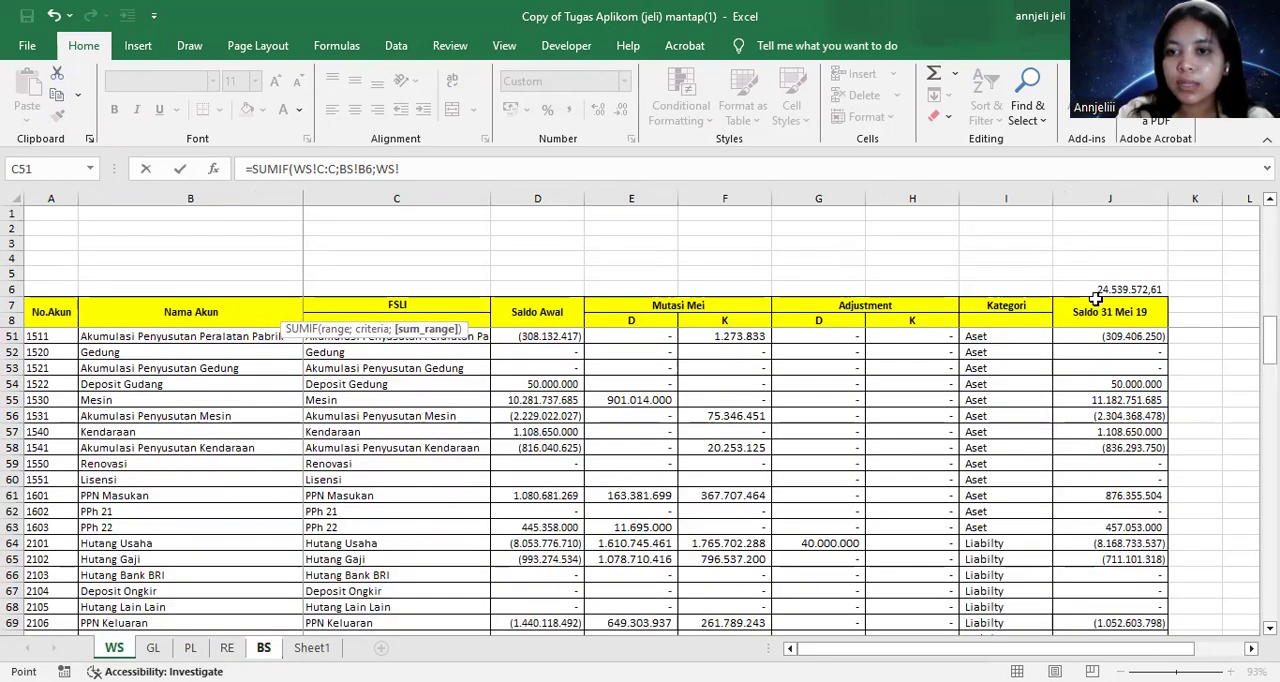
{"action": "left_click", "coordinate": [1091, 199]}
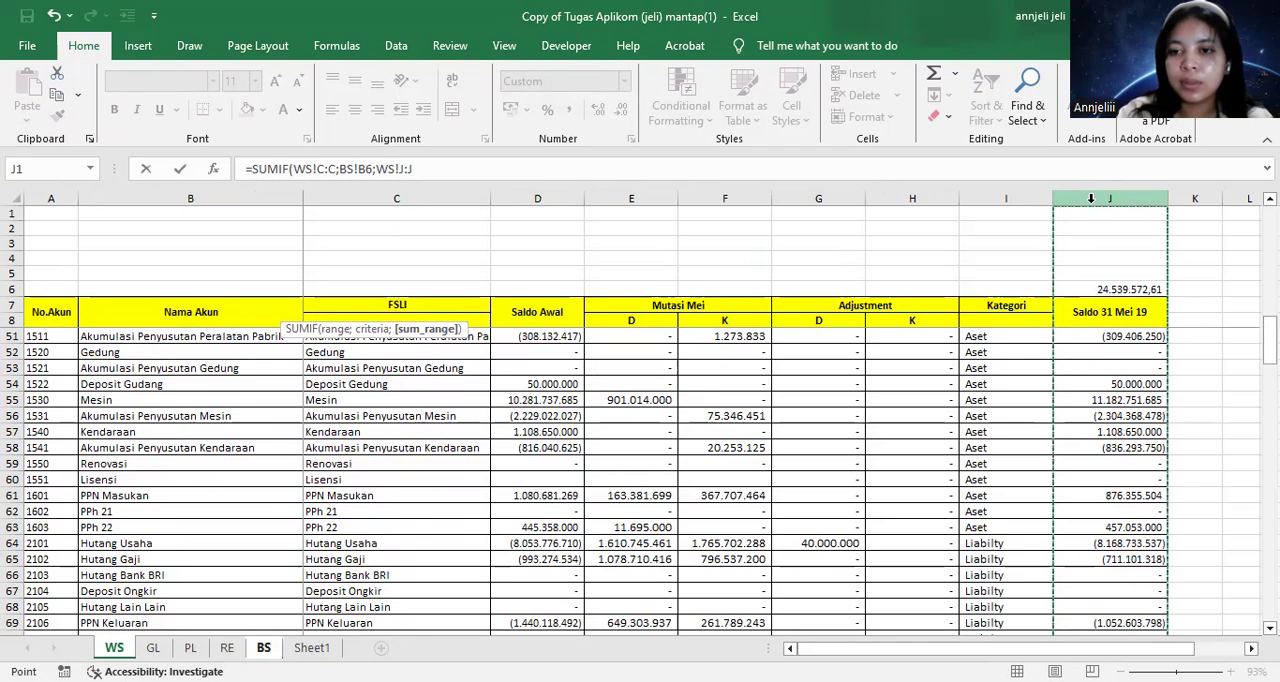
{"action": "key", "text": "Return"}
Copy the Kas & Setara Kas SUMIF formula from F6 down through the Persediaan row at F20
{"action": "left_click", "coordinate": [319, 313]}
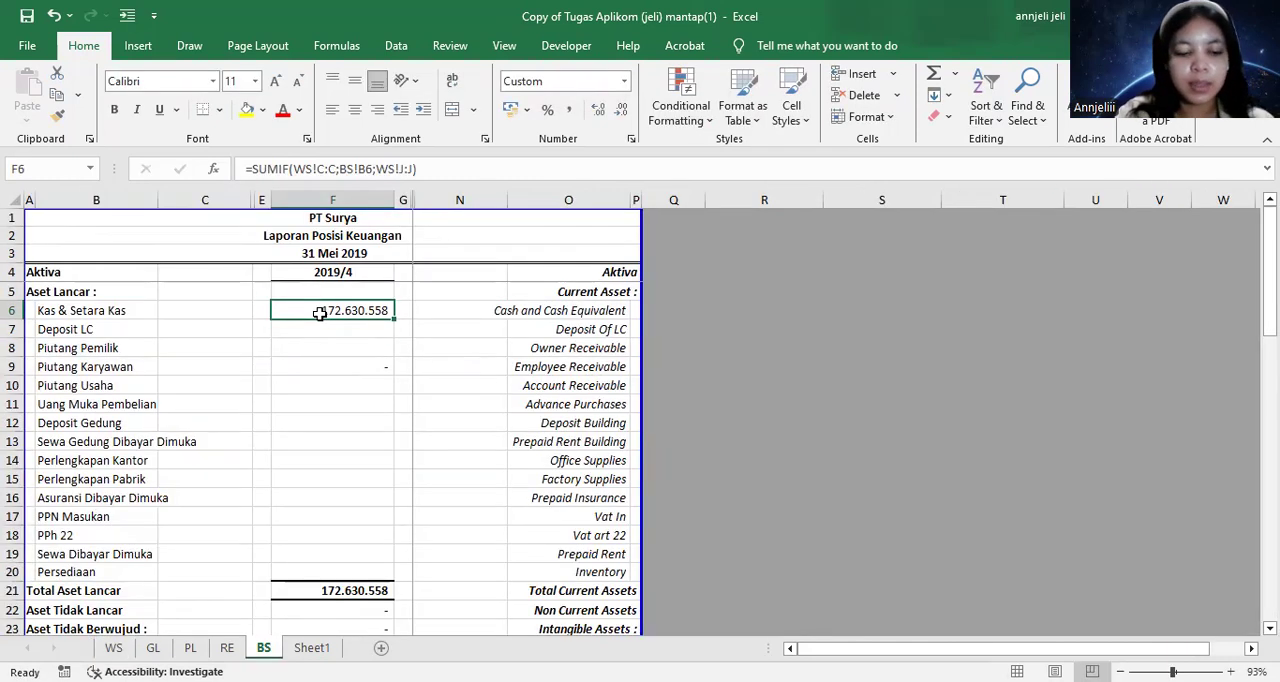
{"action": "key", "text": "ctrl+c"}
{"action": "key", "text": "shift+Down"}
{"action": "key", "text": "shift+Down"}
{"action": "key", "text": "shift+Down"}
{"action": "key", "text": "shift+Down"}
{"action": "key", "text": "shift+Down"}
{"action": "key", "text": "shift+Down"}
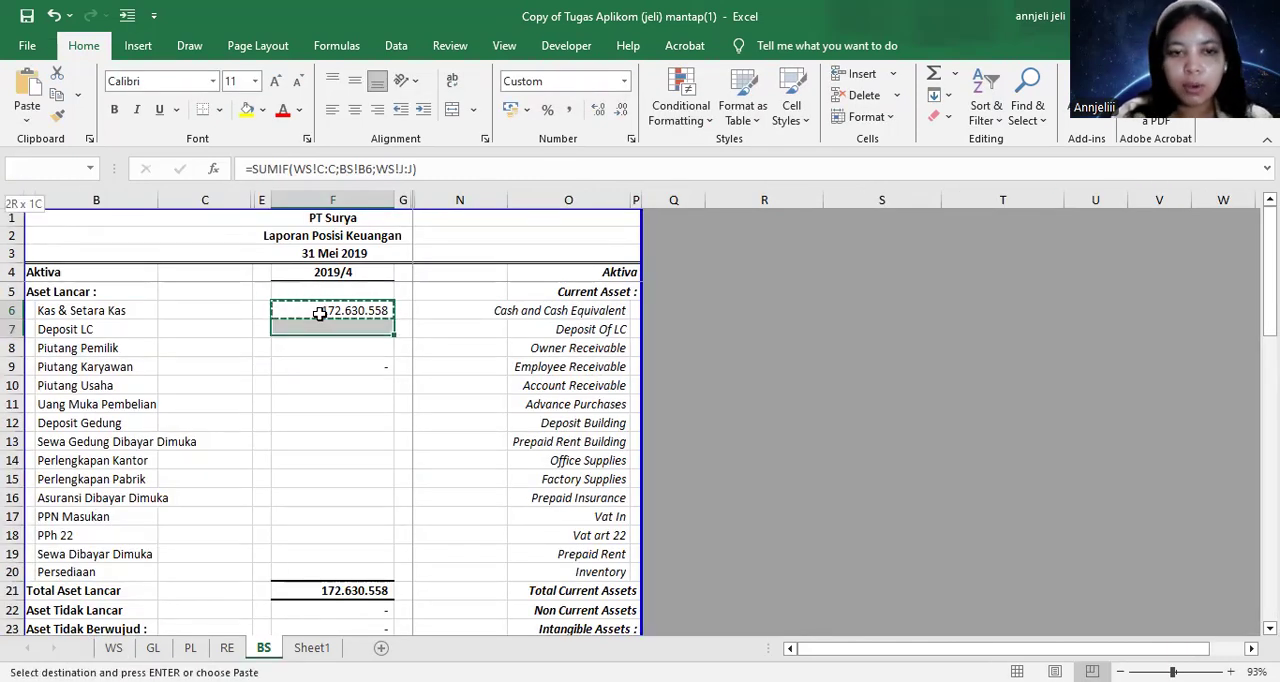
{"action": "key", "text": "shift+Down"}
{"action": "key", "text": "shift+Down"}
{"action": "key", "text": "shift+Down"}
{"action": "key", "text": "shift+Down"}
{"action": "key", "text": "shift+Down"}
{"action": "key", "text": "shift+Down"}
{"action": "key", "text": "shift+Down"}
{"action": "key", "text": "shift+Down"}
{"action": "key", "text": "shift+Down"}
{"action": "key", "text": "shift+Down"}
{"action": "key", "text": "shift+Down"}
{"action": "key", "text": "shift+Down"}
{"action": "key", "text": "shift+Down"}
{"action": "key", "text": "shift+Up"}
{"action": "key", "text": "shift+Up"}
{"action": "key", "text": "shift+Up"}
{"action": "key", "text": "shift+Up"}
{"action": "key", "text": "shift+Up"}
{"action": "key", "text": "shift+Up"}
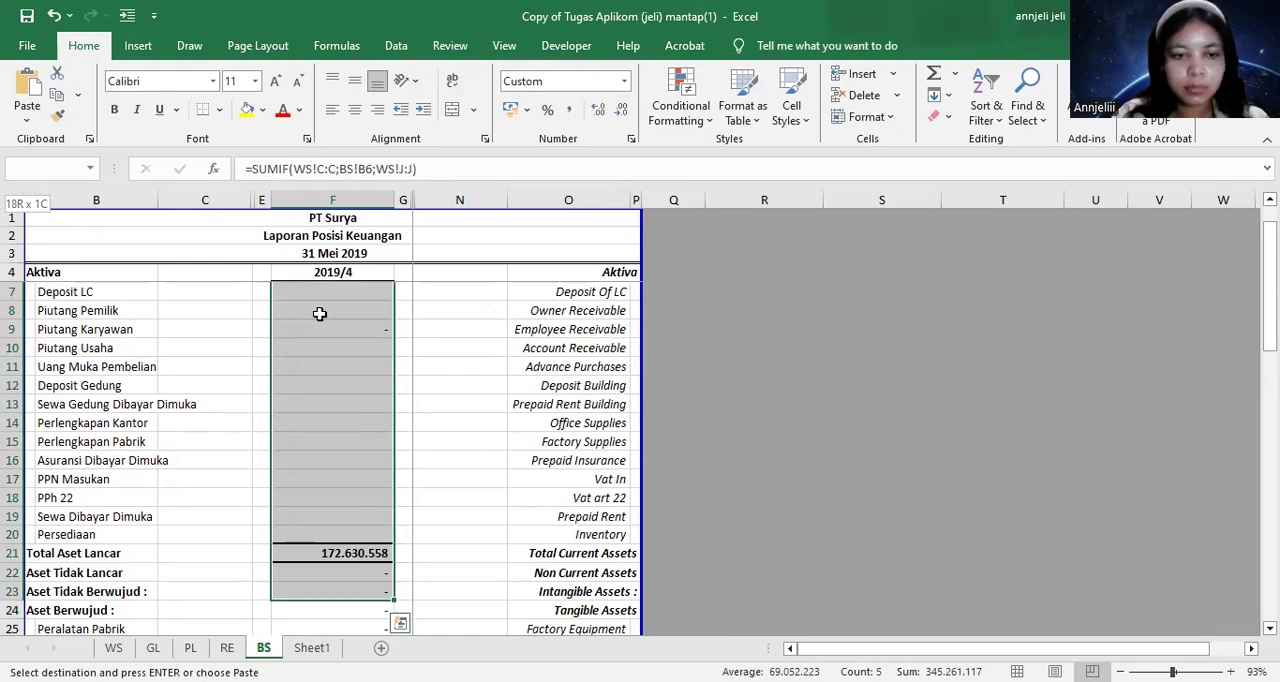
{"action": "key", "text": "shift+Down"}
{"action": "key", "text": "ctrl+v"}
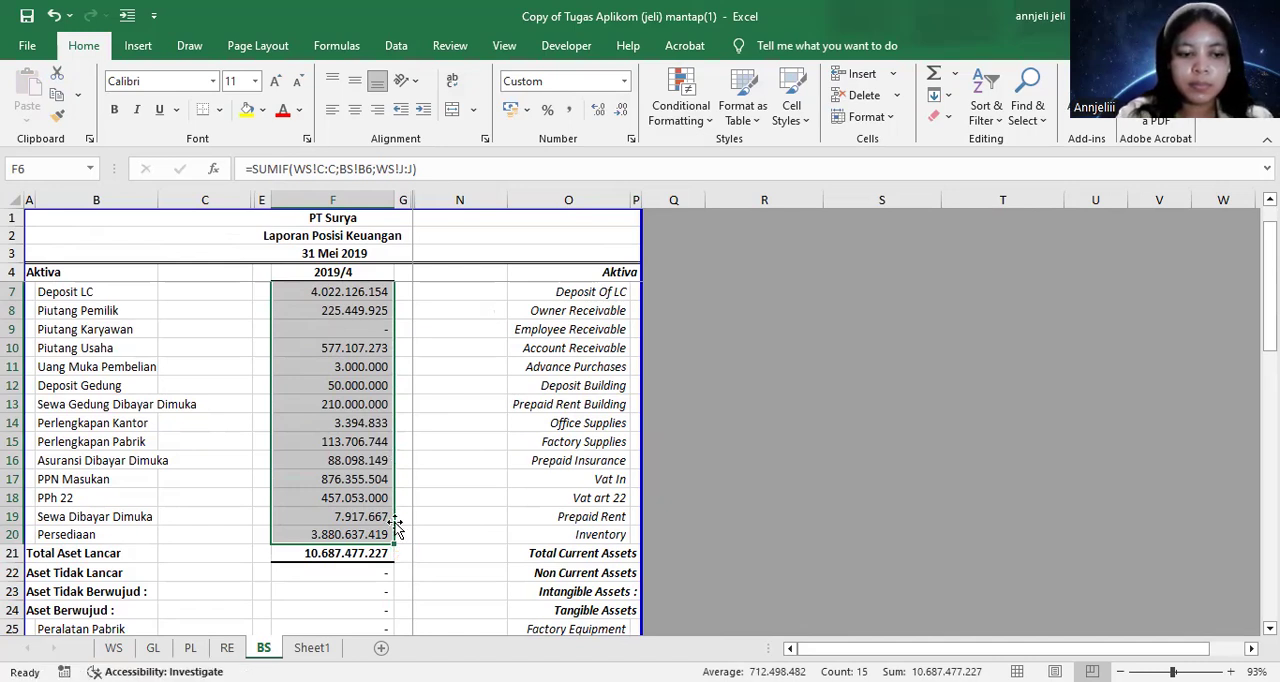
{"action": "scroll", "coordinate": [380, 545], "scroll_direction": "down", "scroll_amount": 3}
{"action": "left_click", "coordinate": [373, 459]}
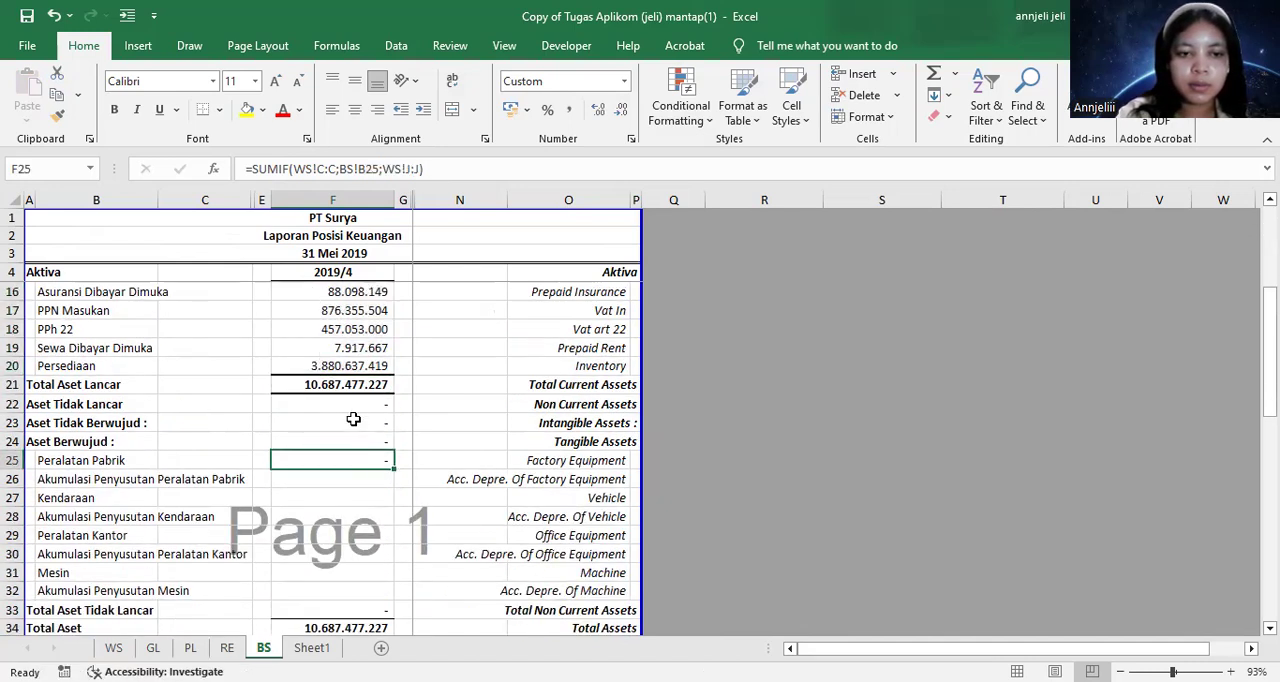
{"action": "key", "text": "Up"}
{"action": "key", "text": "Up"}
{"action": "key", "text": "Up"}
{"action": "key", "text": "Up"}
{"action": "key", "text": "Up"}
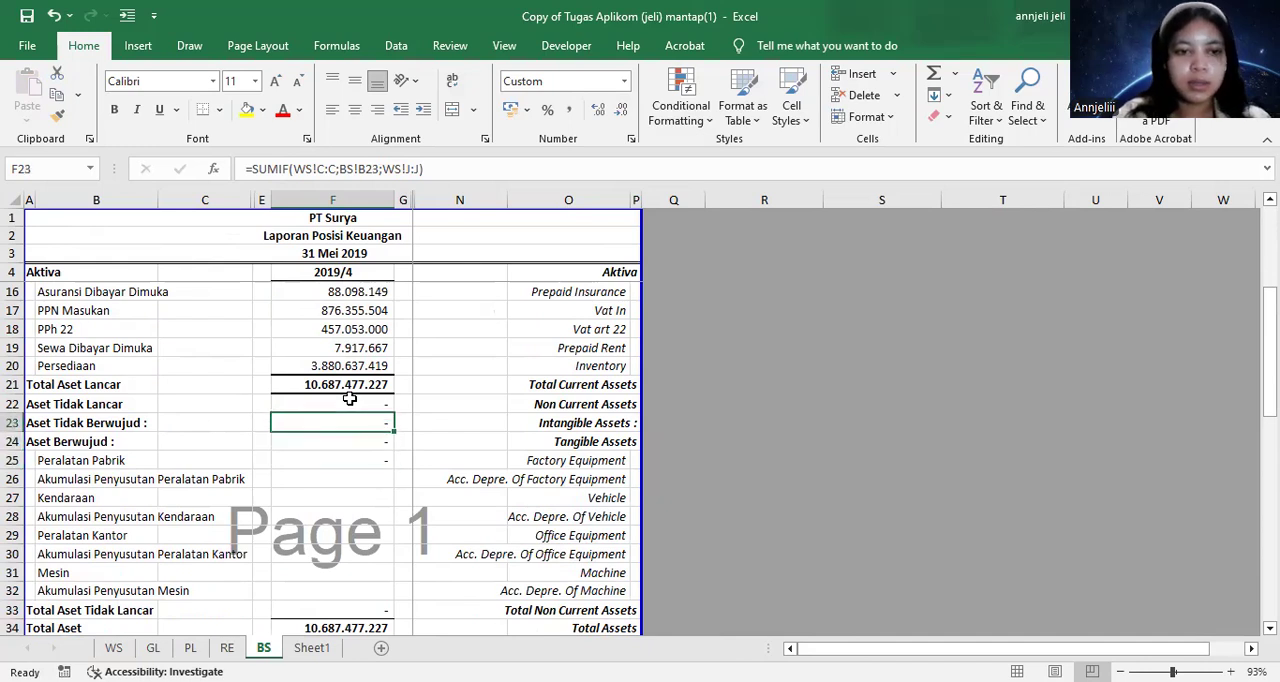
{"action": "key", "text": "ctrl+c"}
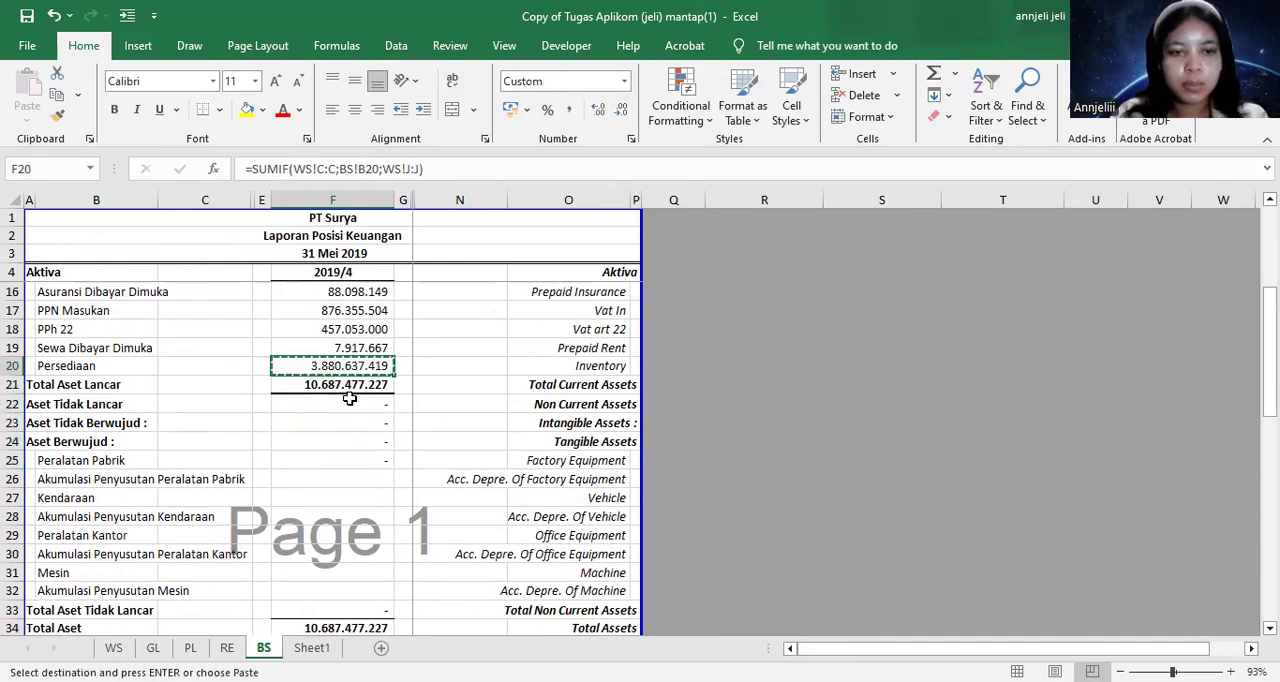
{"action": "key", "text": "Down"}
{"action": "key", "text": "Down"}
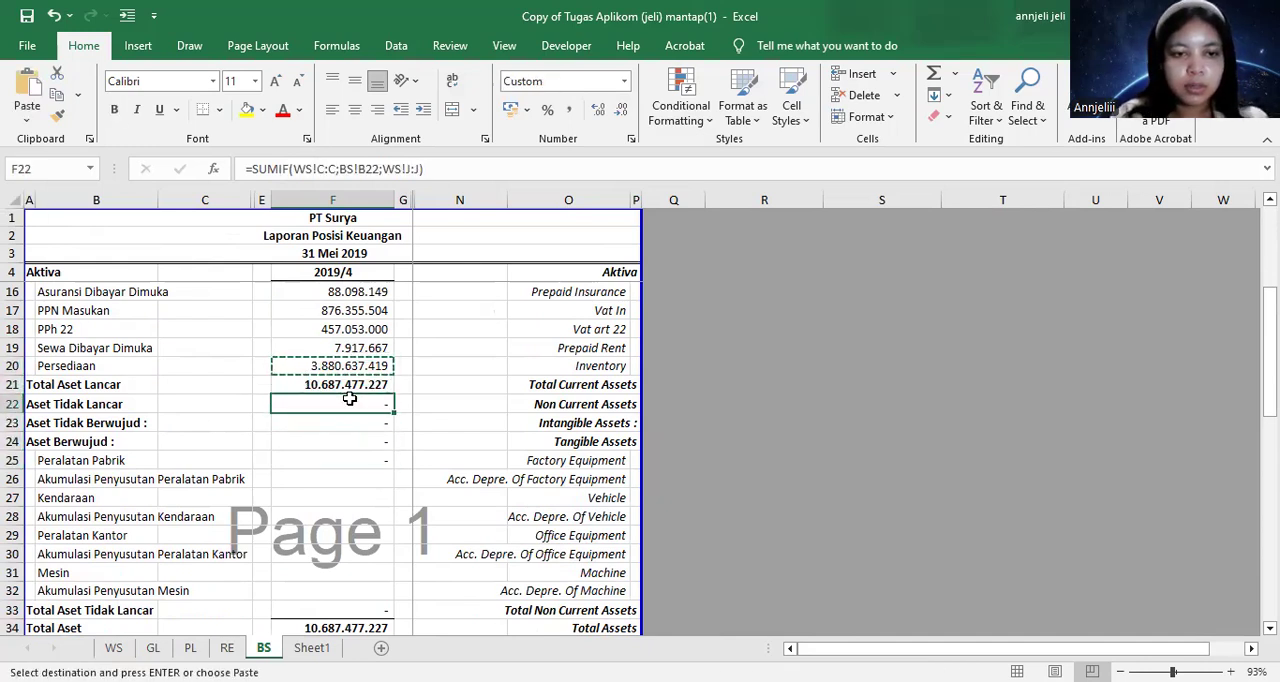
{"action": "key", "text": "shift+Down"}
{"action": "key", "text": "shift+Down"}
{"action": "key", "text": "ctrl+v"}
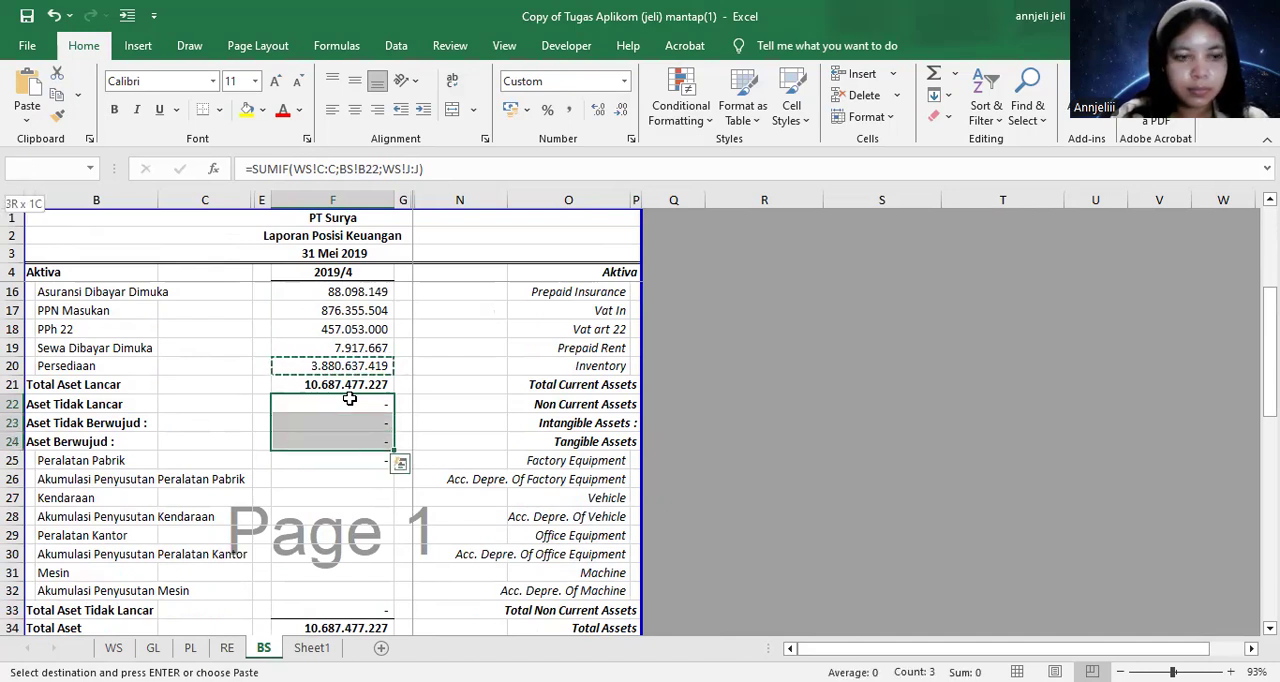
{"action": "key", "text": "shift+Up"}
{"action": "key", "text": "Escape"}
{"action": "left_click", "coordinate": [350, 510]}
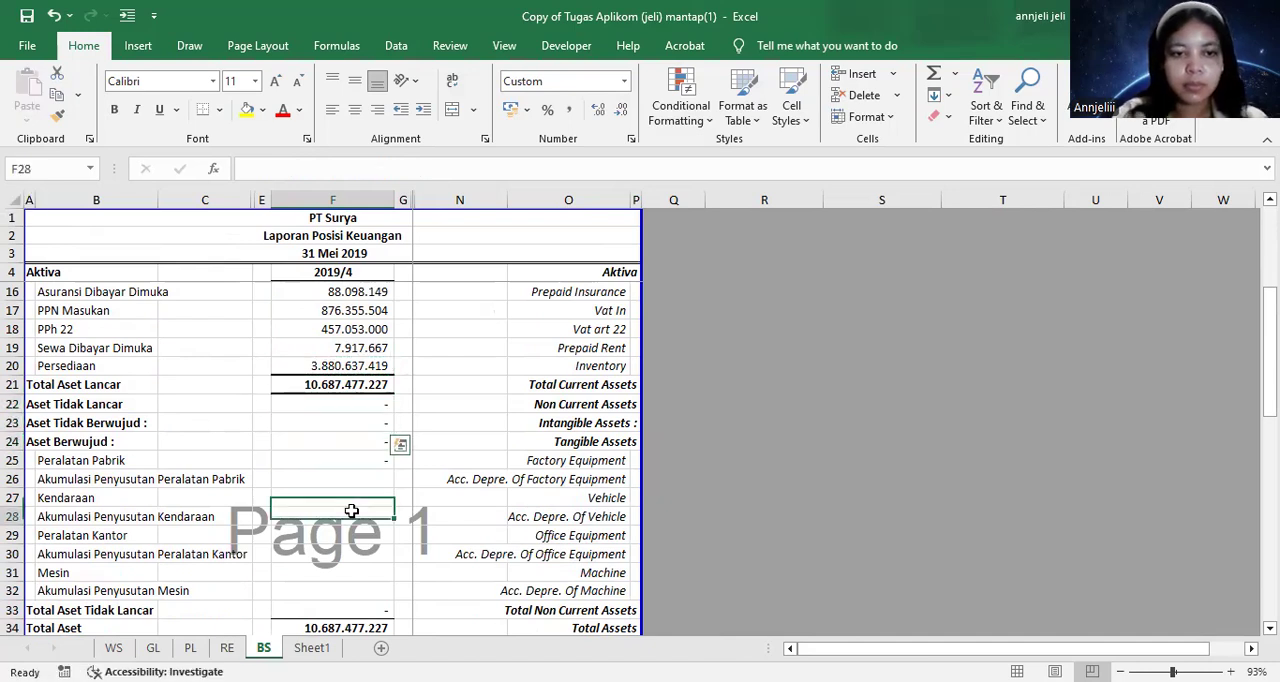
Copy the Sewa Dibayar Dimuka SUMIF formula from F19 into F25:F32, from Peralatan Pabrik through Akumulasi Penyusutan Mesin
{"action": "left_click", "coordinate": [345, 460]}
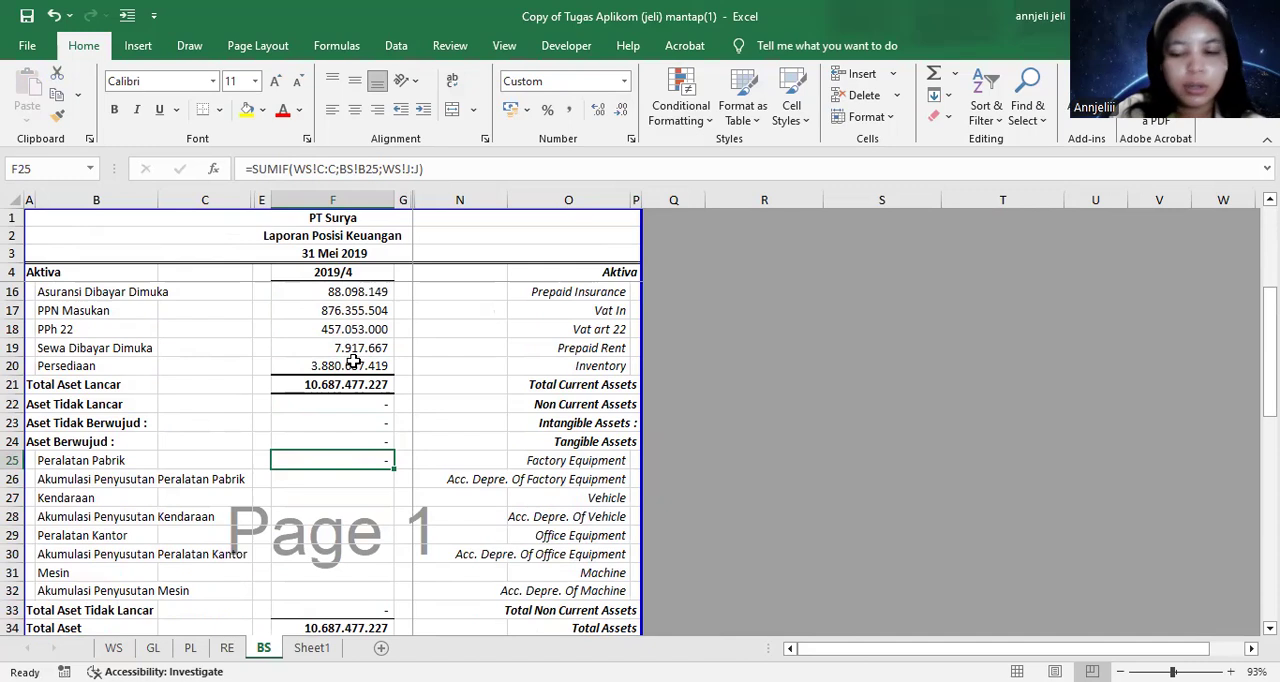
{"action": "key", "text": "Up"}
{"action": "key", "text": "Up"}
{"action": "key", "text": "Up"}
{"action": "key", "text": "Up"}
{"action": "key", "text": "Up"}
{"action": "key", "text": "Up"}
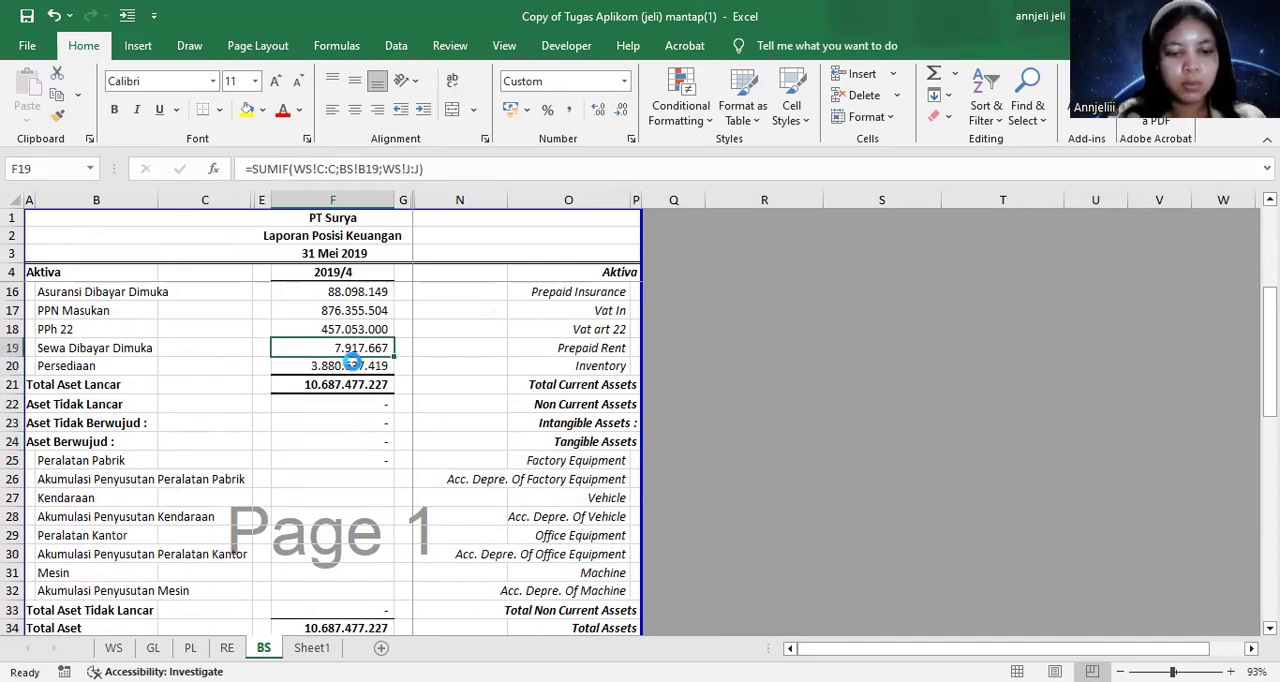
{"action": "key", "text": "ctrl+c"}
{"action": "key", "text": "Down"}
{"action": "key", "text": "Down"}
{"action": "key", "text": "Down"}
{"action": "key", "text": "Down"}
{"action": "key", "text": "Down"}
{"action": "key", "text": "Down"}
{"action": "key", "text": "shift+Down"}
{"action": "key", "text": "shift+Down"}
{"action": "key", "text": "shift+Down"}
{"action": "key", "text": "shift+Down"}
{"action": "key", "text": "shift+Down"}
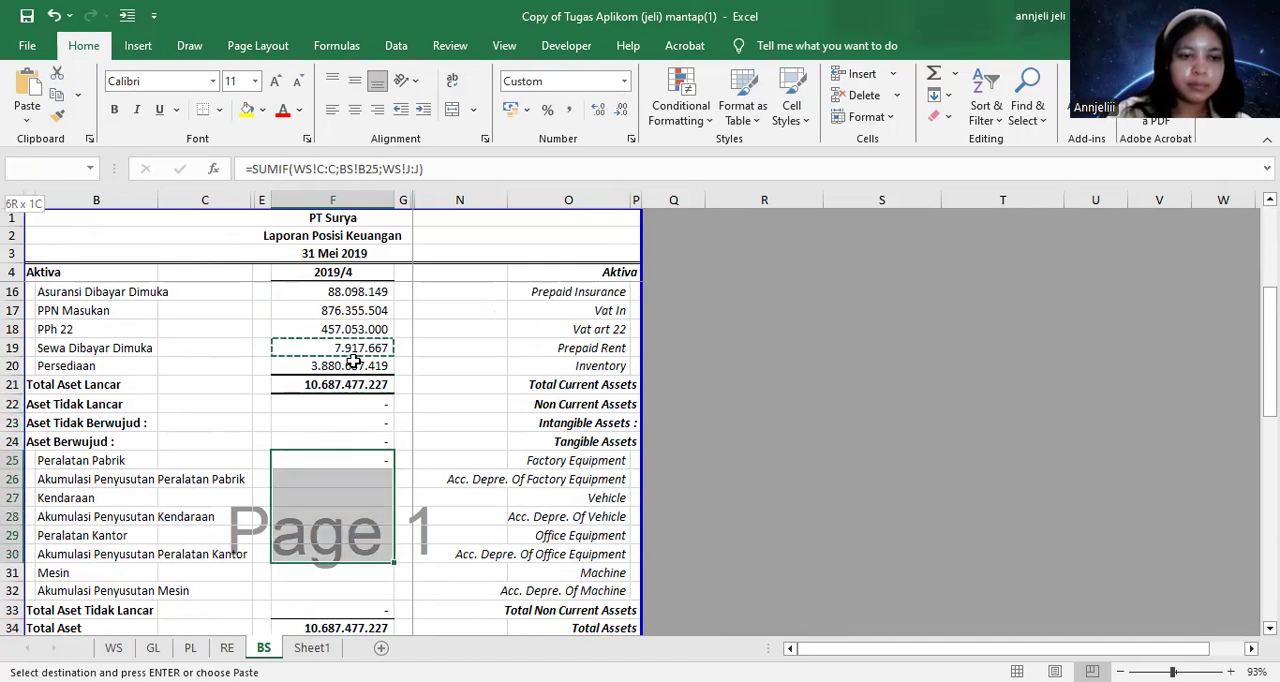
{"action": "key", "text": "shift+Down"}
{"action": "key", "text": "shift+Down"}
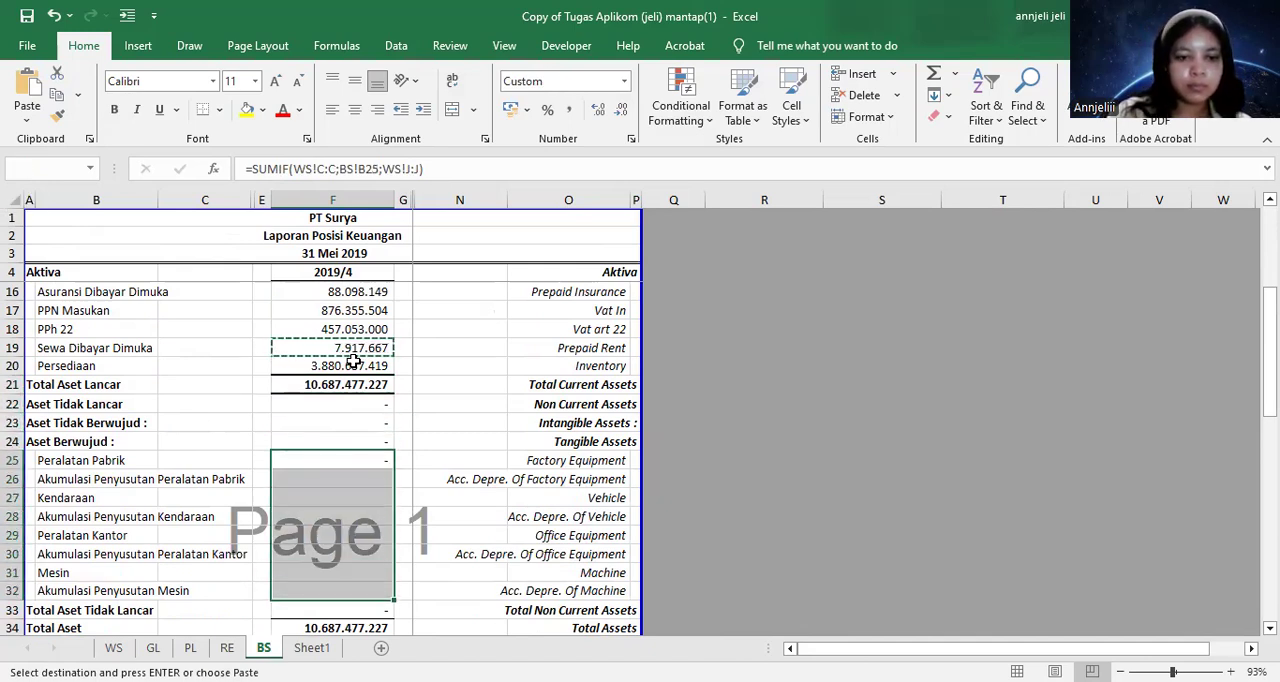
{"action": "key", "text": "Return"}
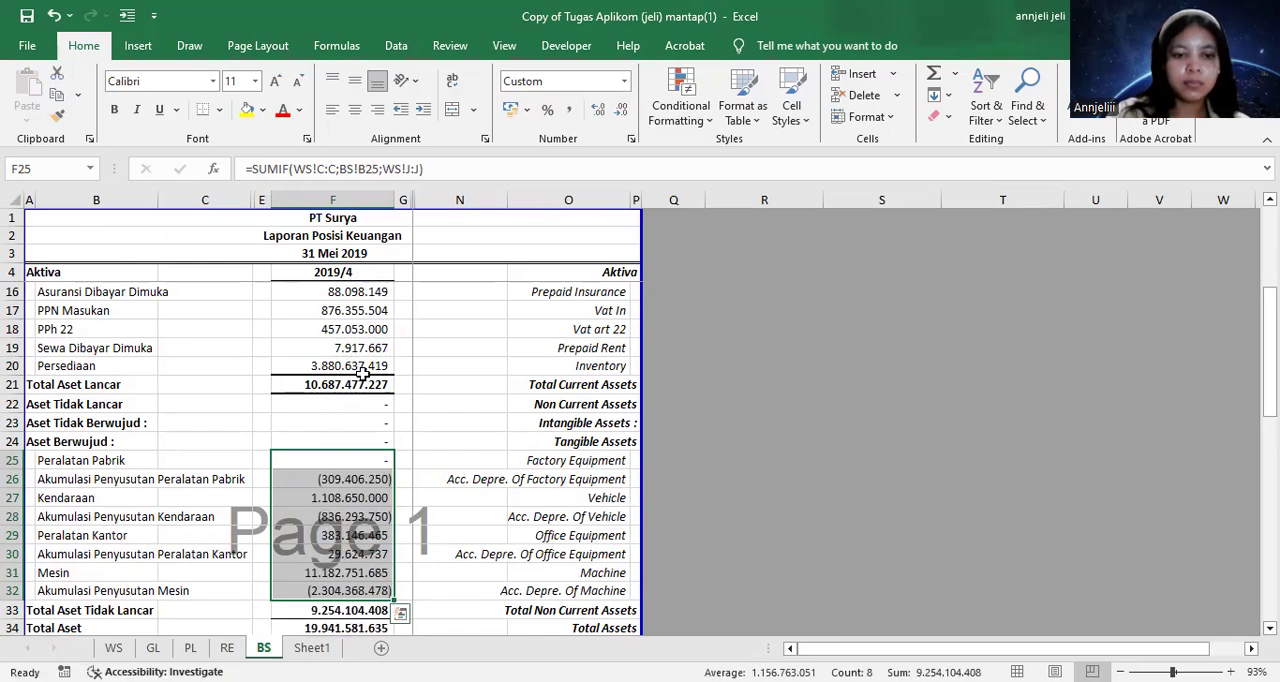
{"action": "left_click", "coordinate": [362, 372]}
Copy the Akumulasi Penyusutan Mesin SUMIF formula from F32 into the liability rows F38:F52, from Hutang Bank OCBC through Hutang Leasing
{"action": "scroll", "coordinate": [378, 410], "scroll_direction": "down", "scroll_amount": 3}
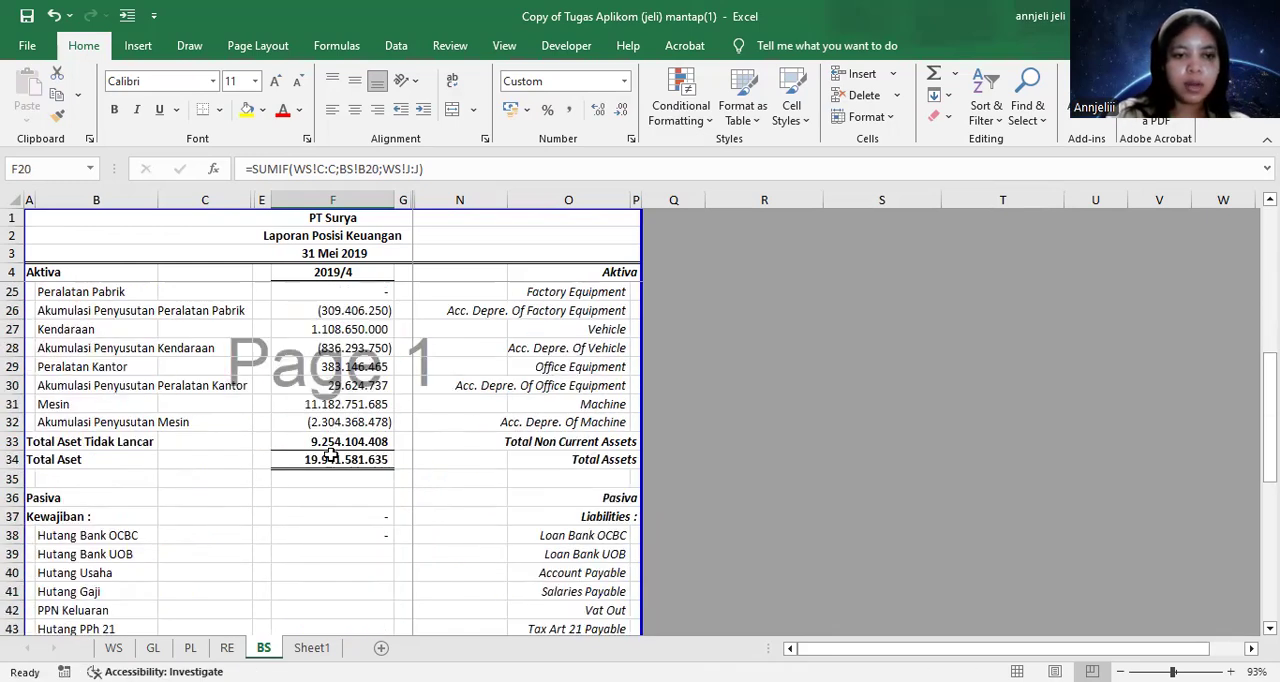
{"action": "scroll", "coordinate": [337, 457], "scroll_direction": "up", "scroll_amount": 2}
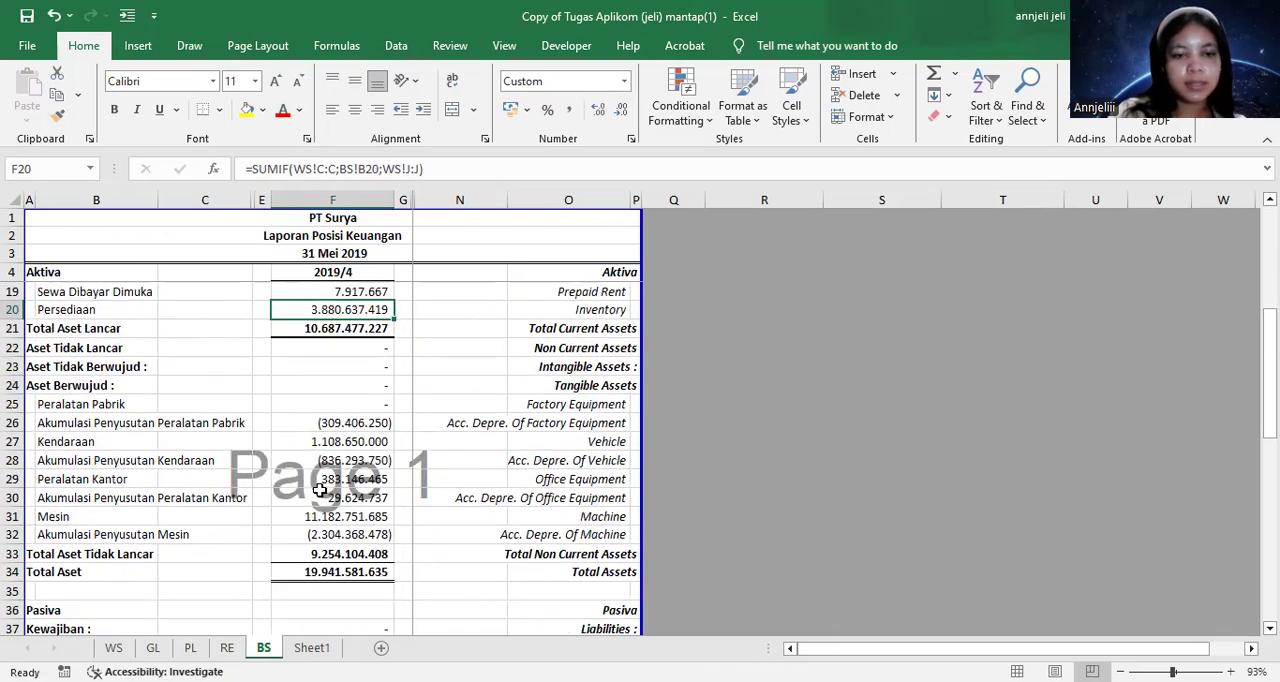
{"action": "scroll", "coordinate": [314, 491], "scroll_direction": "down", "scroll_amount": 3}
{"action": "left_click", "coordinate": [321, 481]}
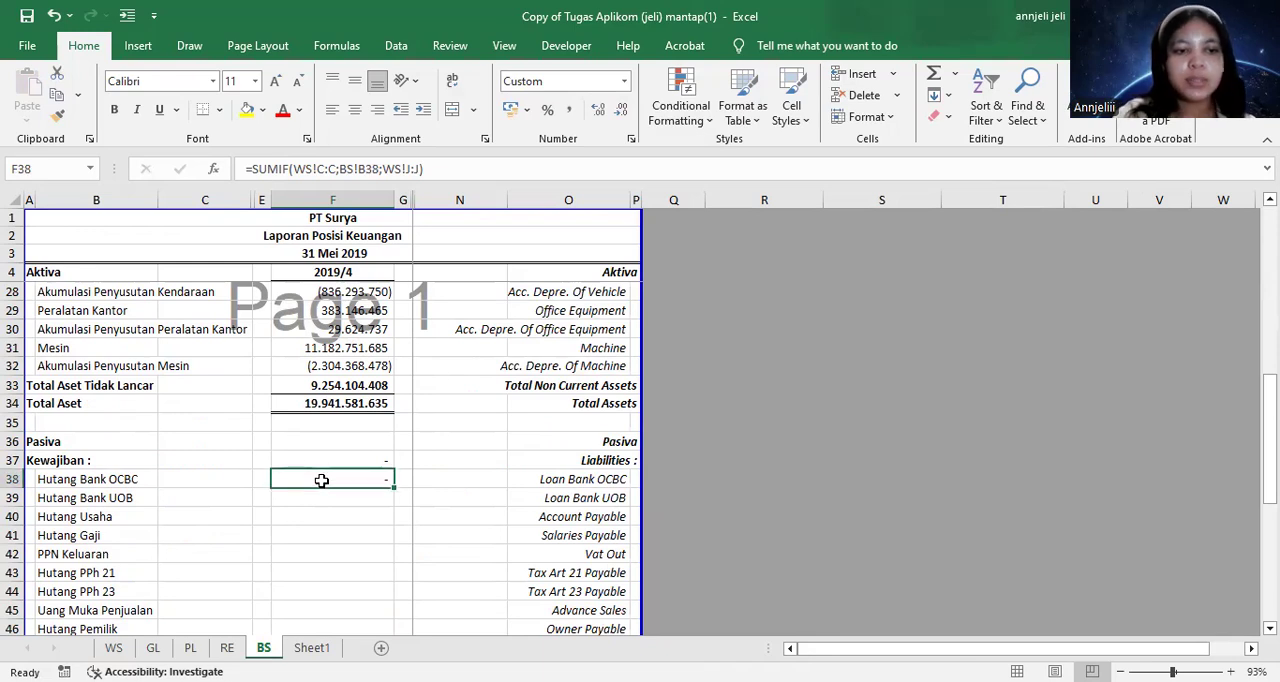
{"action": "key", "text": "Up"}
{"action": "key", "text": "Up"}
{"action": "key", "text": "Up"}
{"action": "key", "text": "Up"}
{"action": "key", "text": "Up"}
{"action": "key", "text": "Up"}
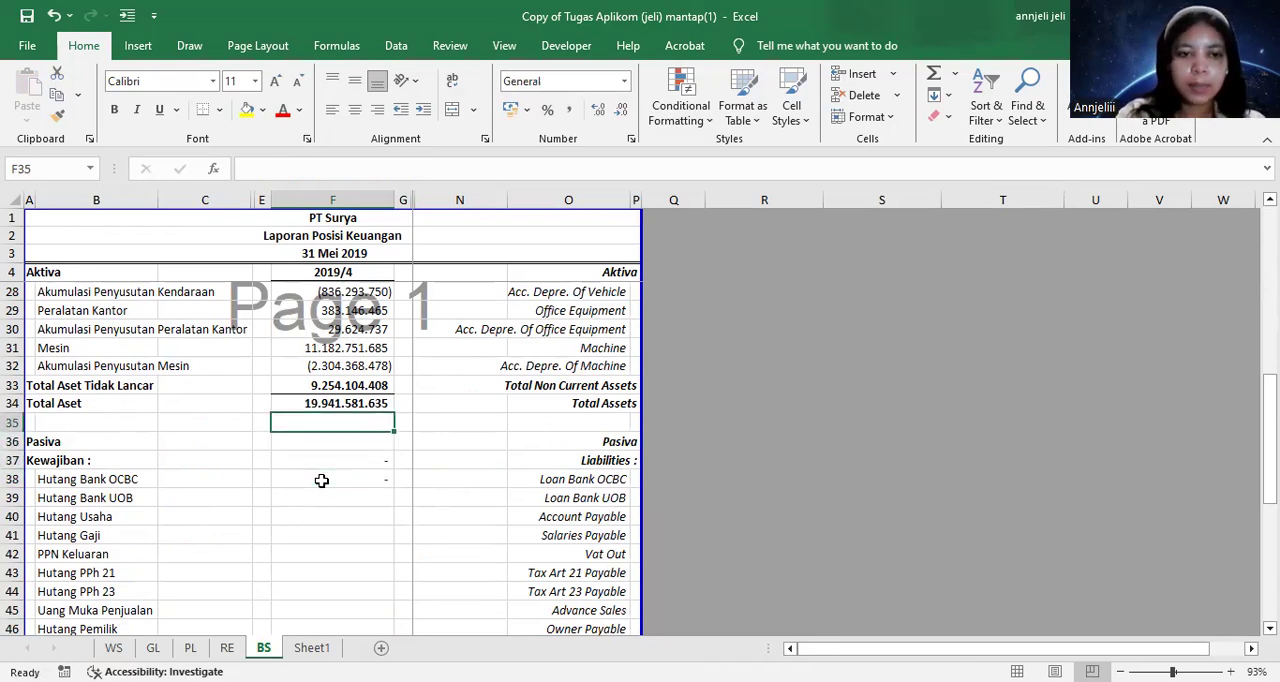
{"action": "key", "text": "ctrl+c"}
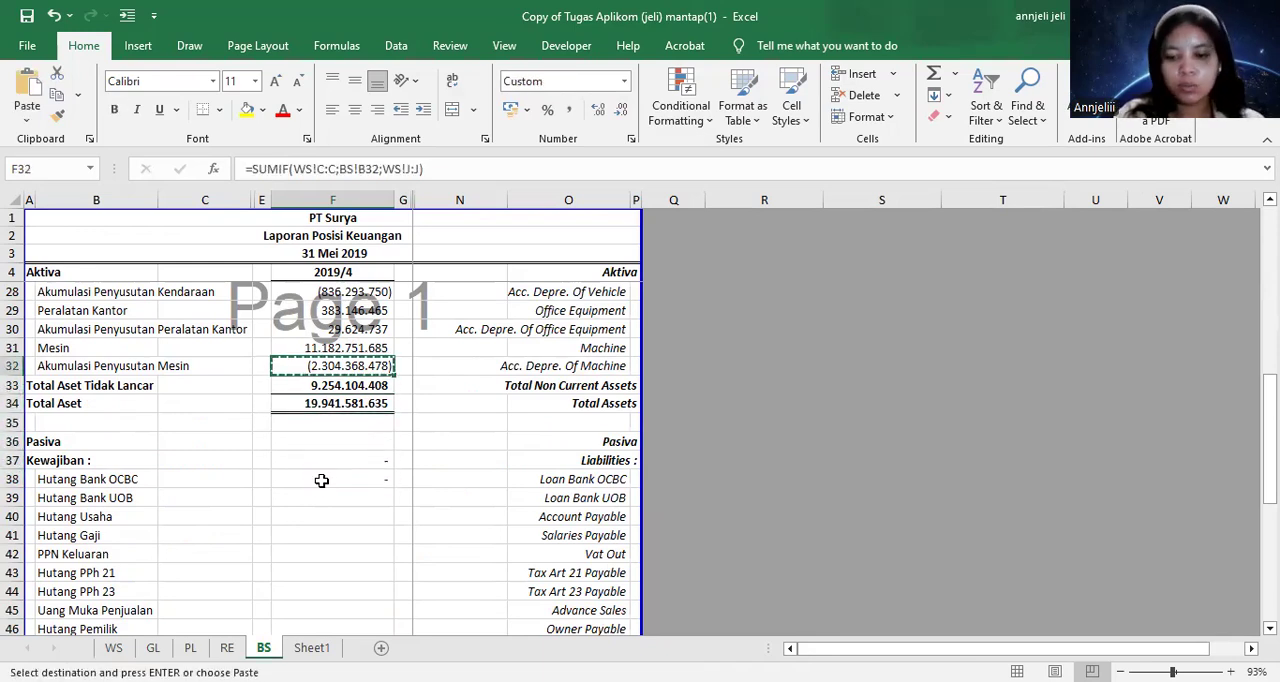
{"action": "key", "text": "shift+Down"}
{"action": "key", "text": "shift+Down"}
{"action": "key", "text": "shift+Down"}
{"action": "key", "text": "Down"}
{"action": "key", "text": "Down"}
{"action": "key", "text": "Down"}
{"action": "key", "text": "Down"}
{"action": "key", "text": "Down"}
{"action": "key", "text": "Down"}
{"action": "key", "text": "shift+Down"}
{"action": "key", "text": "shift+Down"}
{"action": "key", "text": "shift+Down"}
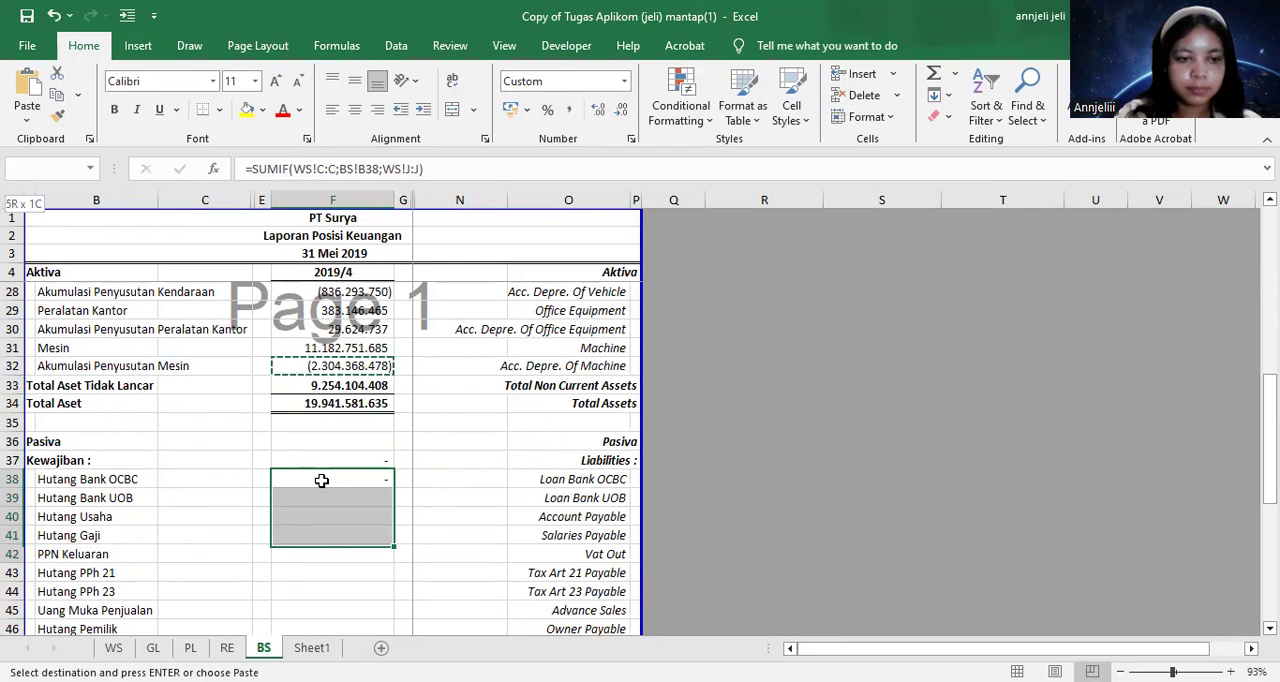
{"action": "key", "text": "shift+Down"}
{"action": "key", "text": "shift+Down"}
{"action": "key", "text": "shift+Down"}
{"action": "key", "text": "shift+Down"}
{"action": "key", "text": "shift+Down"}
{"action": "key", "text": "shift+Down"}
{"action": "key", "text": "shift+Down"}
{"action": "key", "text": "shift+Down"}
{"action": "key", "text": "shift+Down"}
{"action": "key", "text": "shift+Down"}
{"action": "key", "text": "shift+Down"}
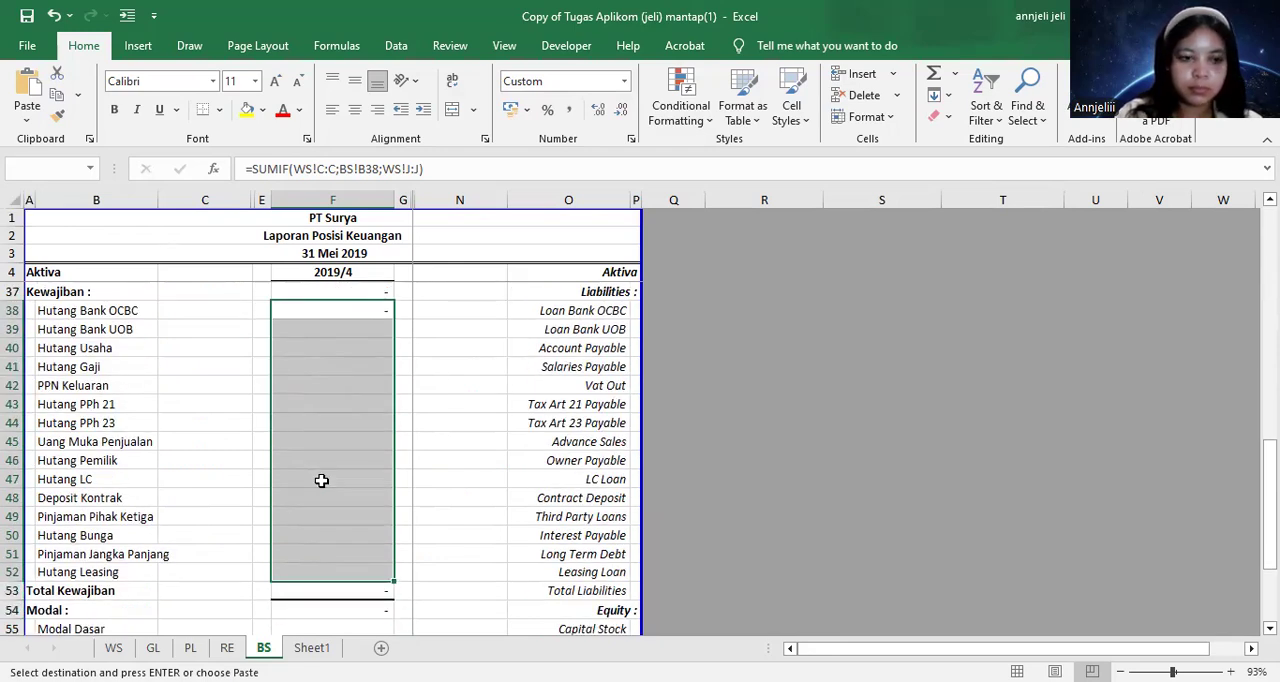
{"action": "key", "text": "Return"}
{"action": "left_click", "coordinate": [400, 494]}
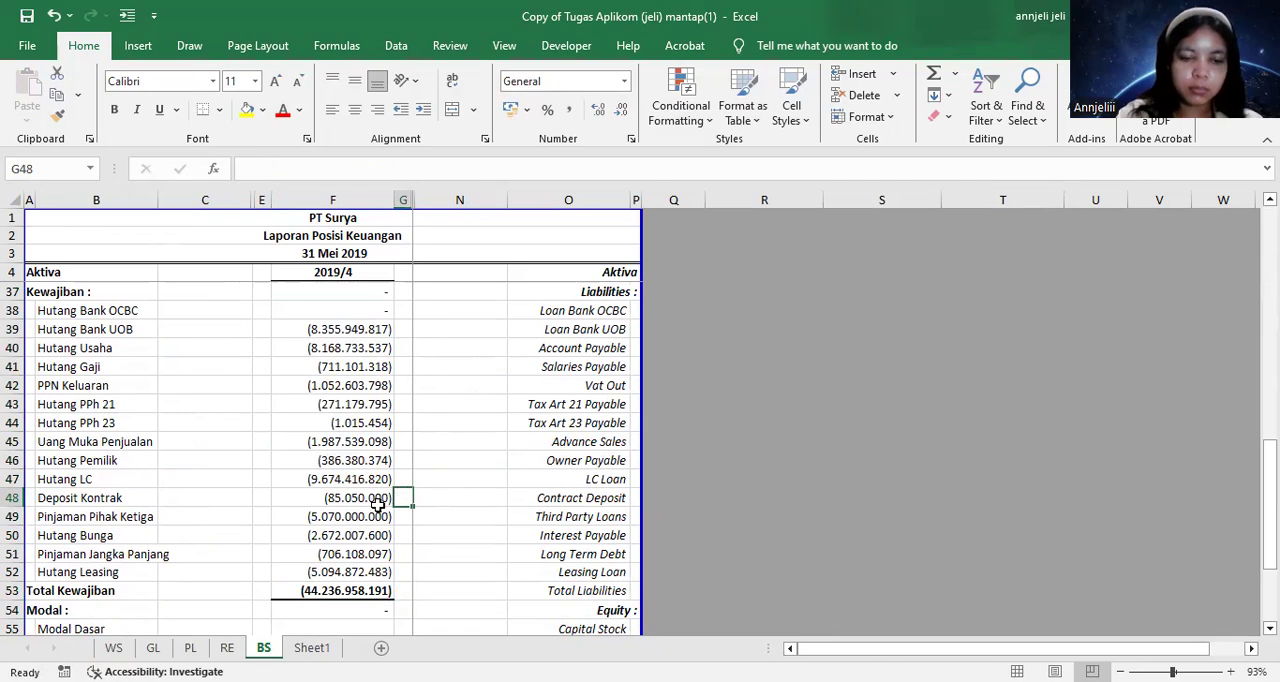
Copy the Hutang Leasing SUMIF formula from F52 into the Modal Dasar cell F55
{"action": "key", "text": "Down"}
{"action": "key", "text": "Down"}
{"action": "key", "text": "Down"}
{"action": "key", "text": "Down"}
{"action": "key", "text": "Down"}
{"action": "key", "text": "Down"}
{"action": "key", "text": "Down"}
{"action": "key", "text": "Down"}
{"action": "key", "text": "Down"}
{"action": "key", "text": "Down"}
{"action": "key", "text": "Down"}
{"action": "key", "text": "Down"}
{"action": "key", "text": "Down"}
{"action": "key", "text": "Down"}
{"action": "key", "text": "Down"}
{"action": "key", "text": "Down"}
{"action": "key", "text": "Down"}
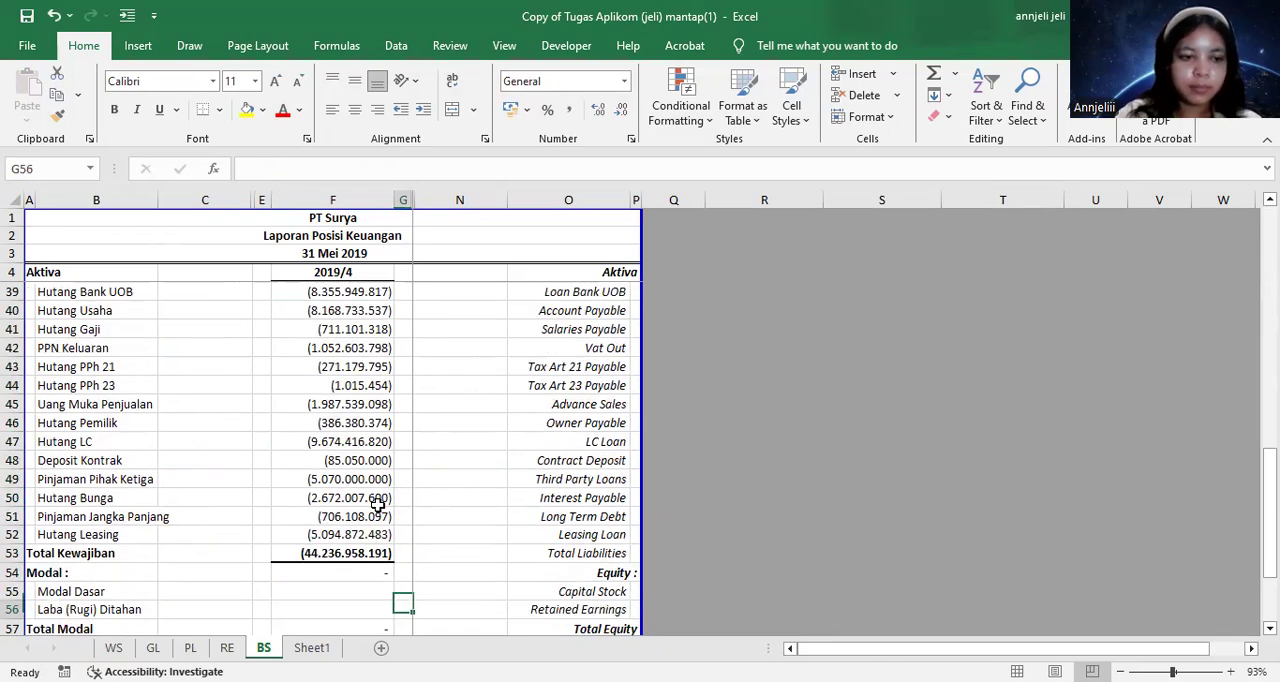
{"action": "scroll", "coordinate": [377, 505], "scroll_direction": "up", "scroll_amount": 2}
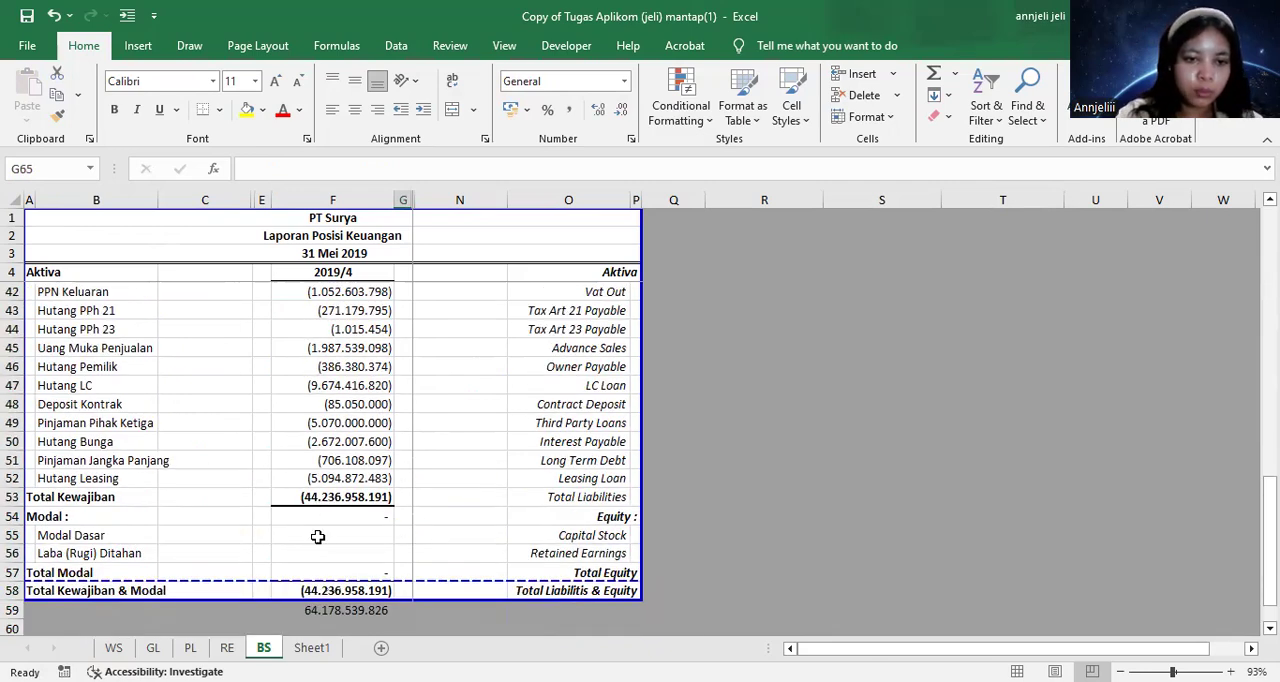
{"action": "left_click", "coordinate": [317, 537]}
{"action": "key", "text": "Up"}
{"action": "key", "text": "Up"}
{"action": "key", "text": "Up"}
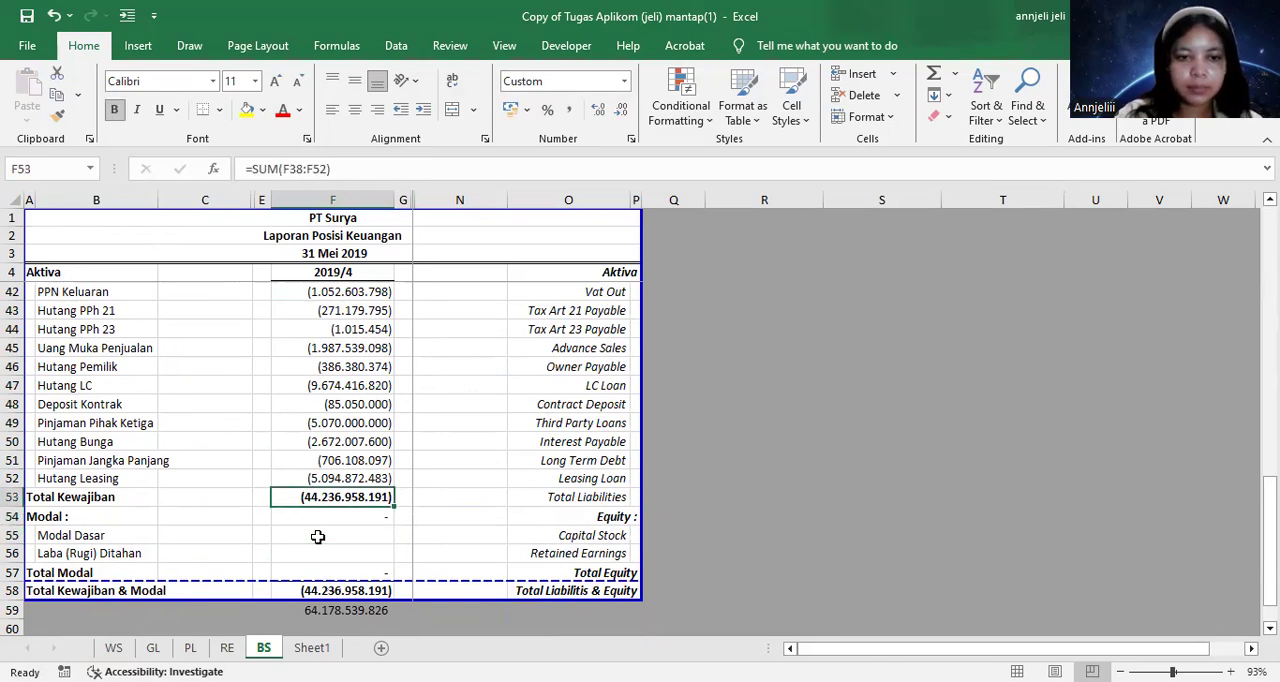
{"action": "key", "text": "ctrl+c"}
{"action": "key", "text": "Down"}
{"action": "key", "text": "Down"}
{"action": "key", "text": "Down"}
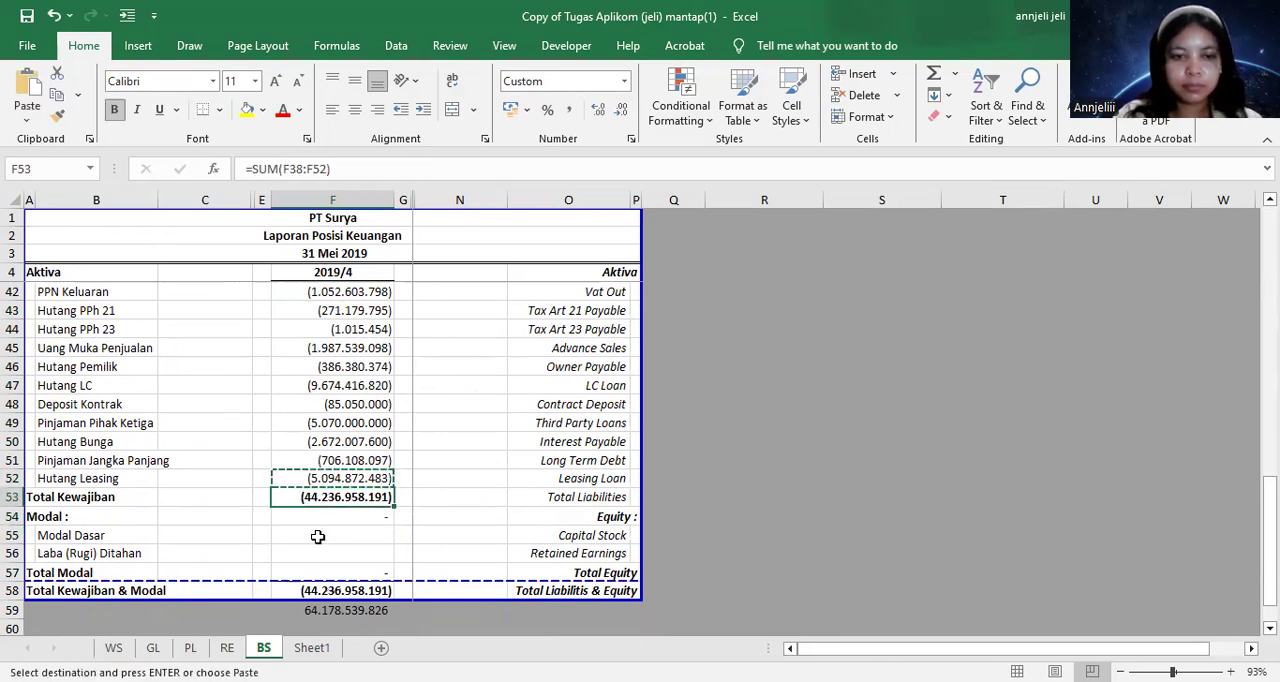
{"action": "key", "text": "shift+Down"}
{"action": "key", "text": "shift+Down"}
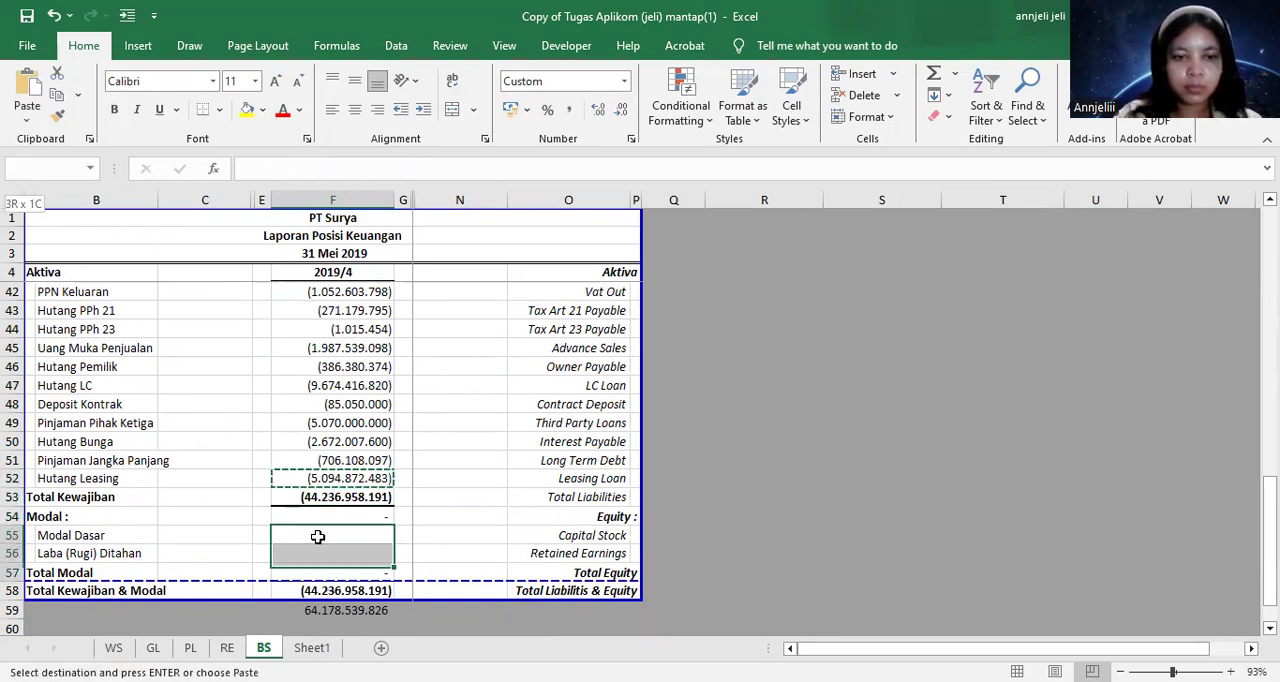
{"action": "left_click", "coordinate": [317, 537]}
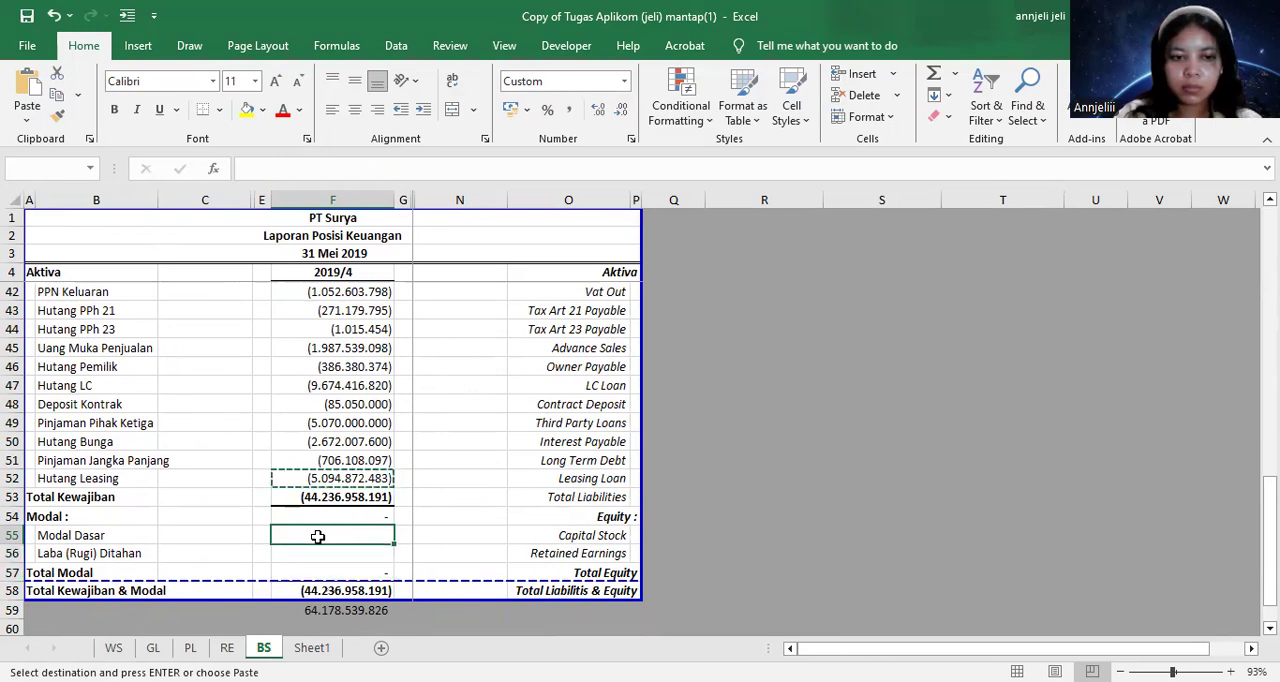
{"action": "key", "text": "ctrl+v"}
{"action": "key", "text": "Escape"}
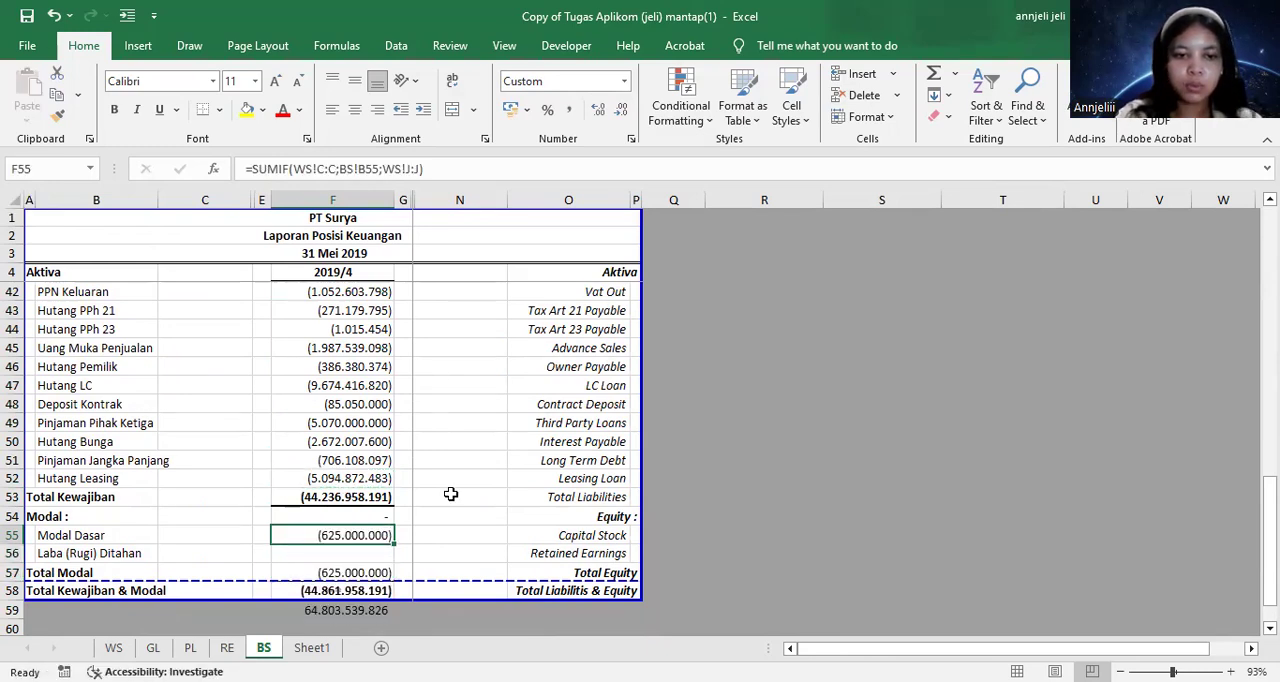
Link Laba (Rugi) Ditahan in F56 to the closing Laba Ditahan on the RE sheet with =RE!F9
{"action": "left_click", "coordinate": [451, 495]}
{"action": "left_click", "coordinate": [152, 557]}
{"action": "left_click", "coordinate": [310, 551]}
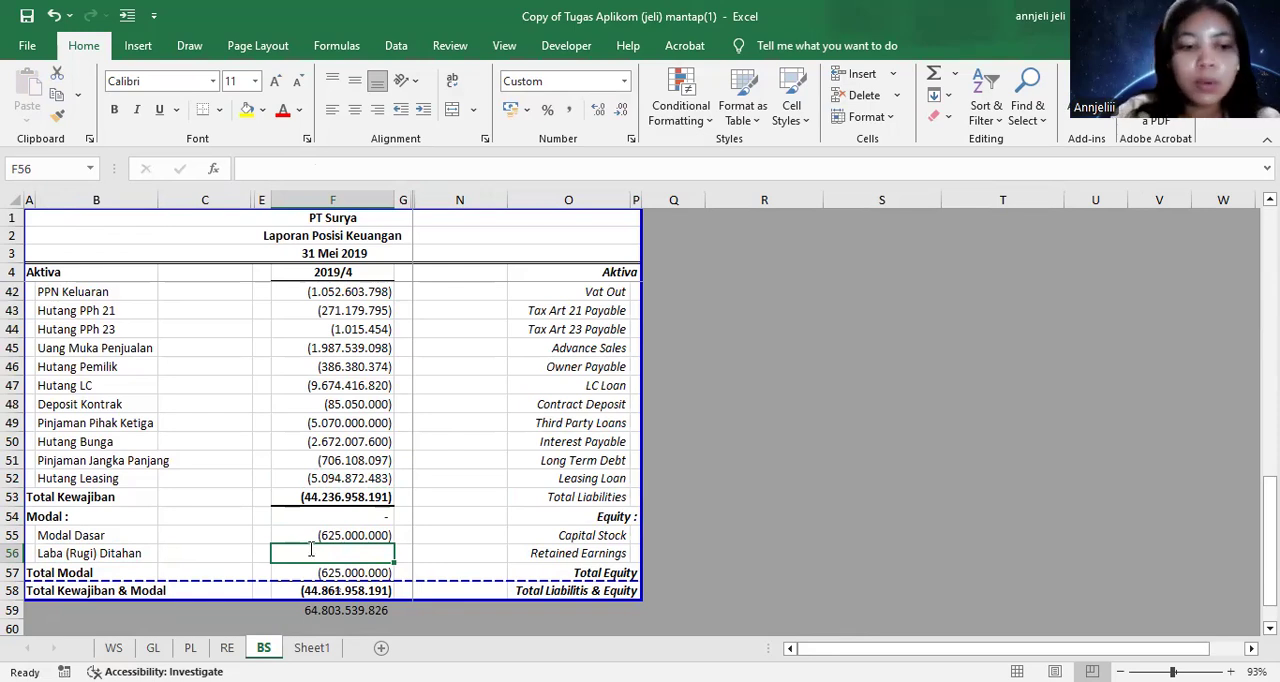
{"action": "type", "text": "="}
{"action": "left_click", "coordinate": [227, 648]}
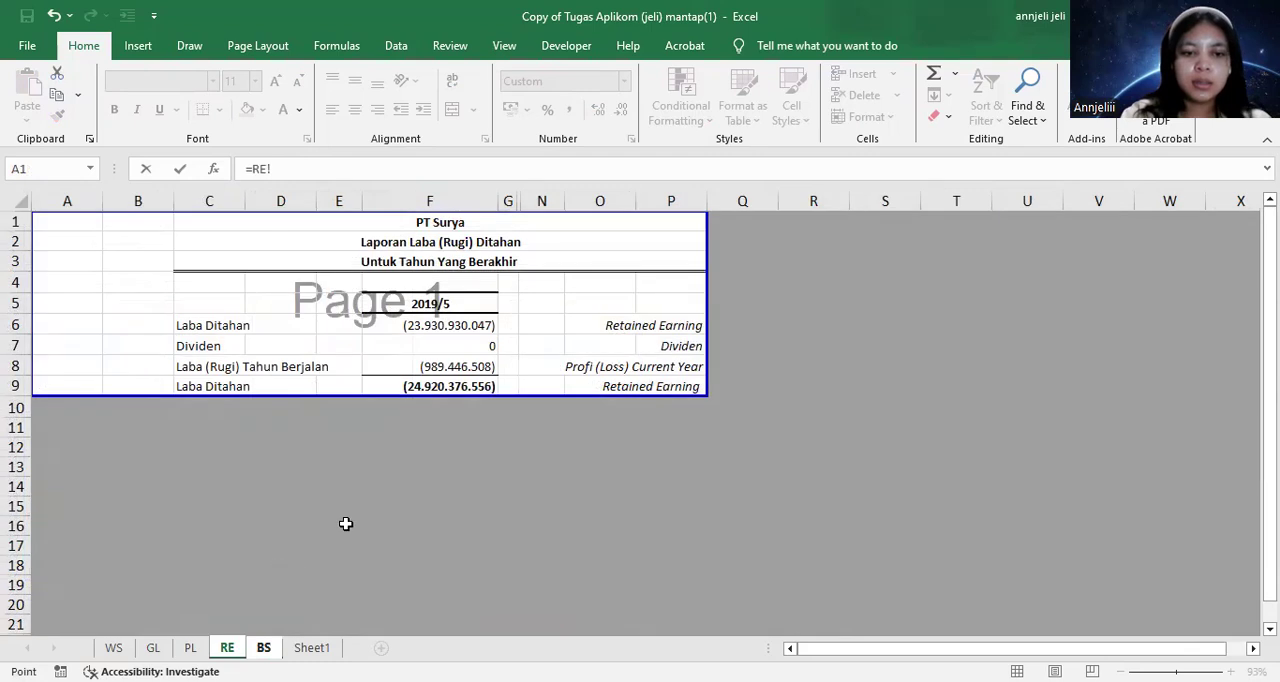
{"action": "left_click", "coordinate": [406, 386]}
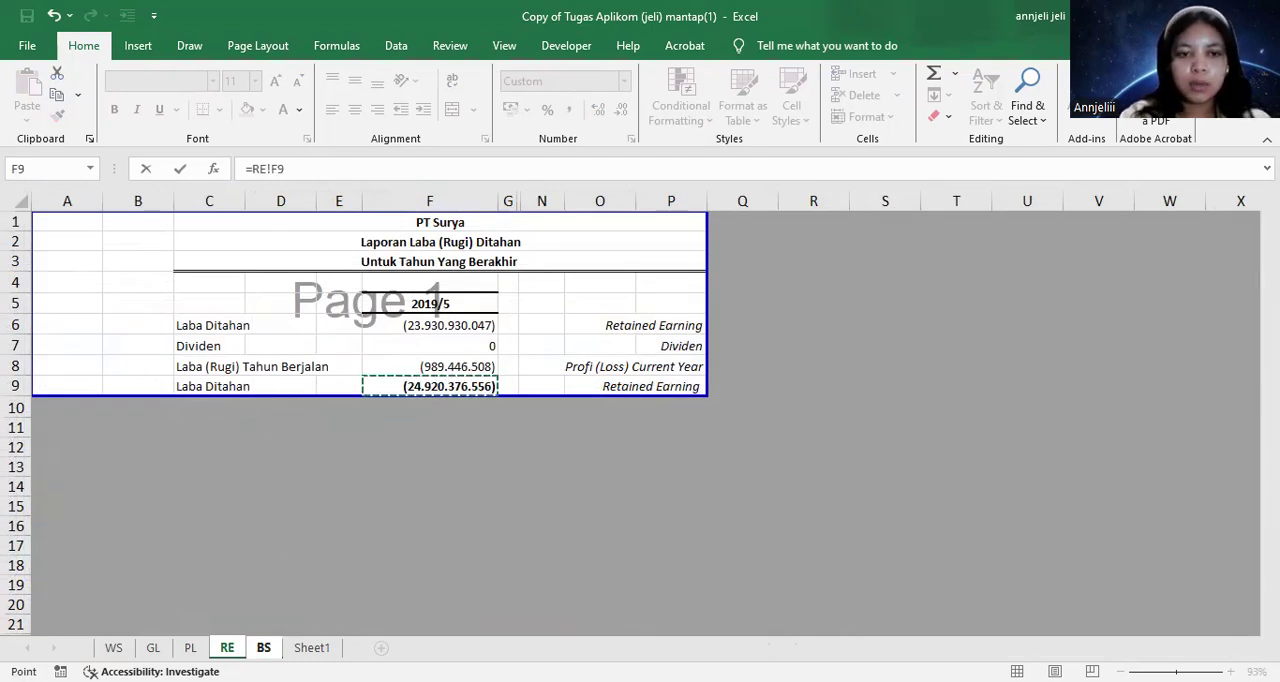
{"action": "key", "text": "Return"}
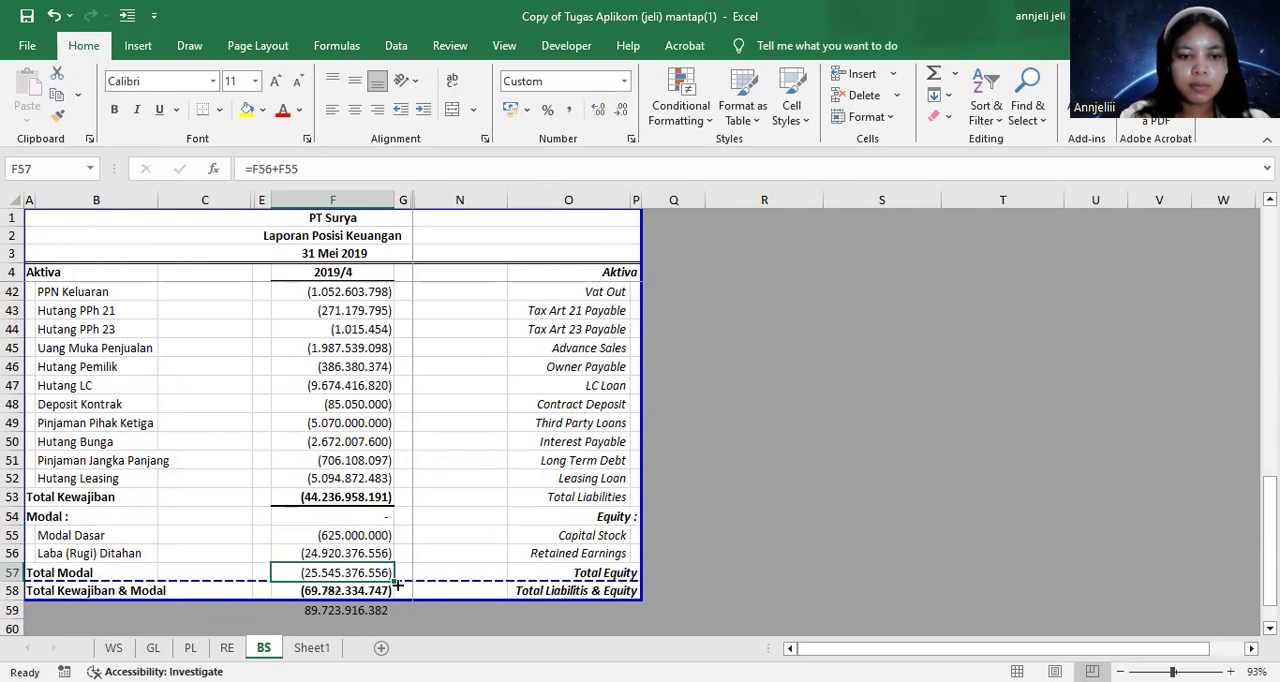
Reverse the sign of Hutang Bank UOB in F39 by changing its formula to =-SUMIF(WS!C:C;BS!B39;WS!J:J)
{"action": "scroll", "coordinate": [397, 586], "scroll_direction": "down", "scroll_amount": 1}
{"action": "left_click", "coordinate": [364, 568]}
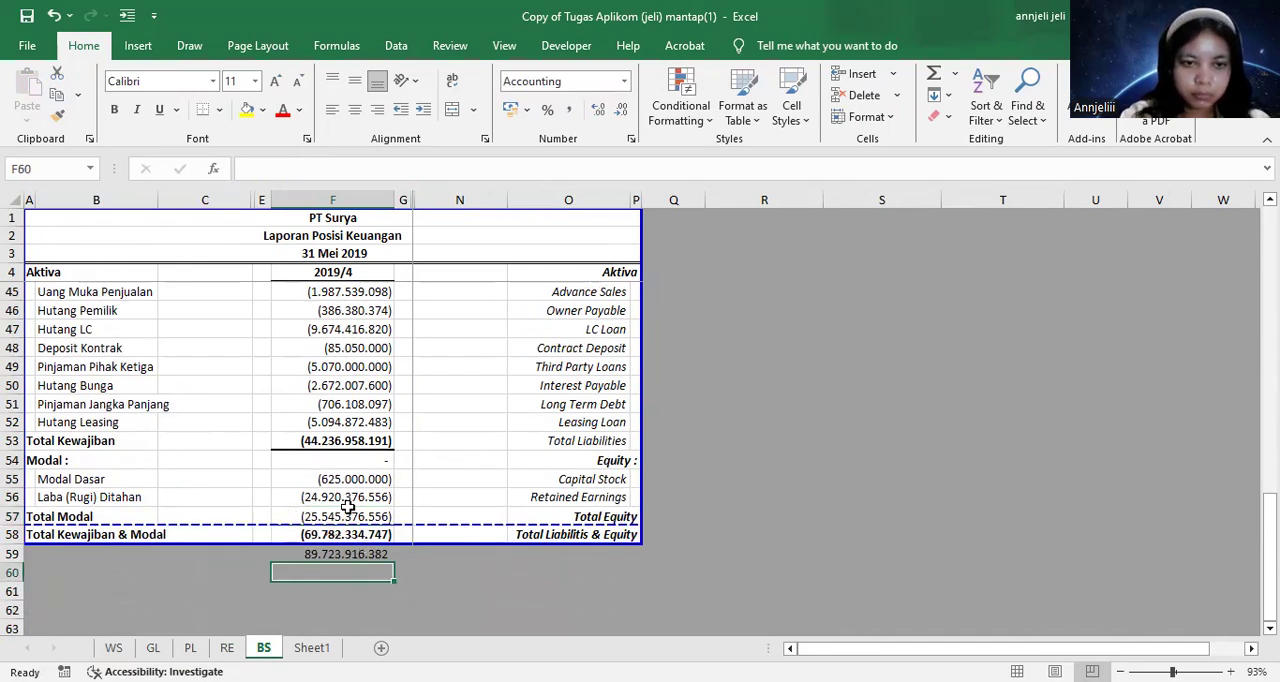
{"action": "scroll", "coordinate": [347, 460], "scroll_direction": "up", "scroll_amount": 5}
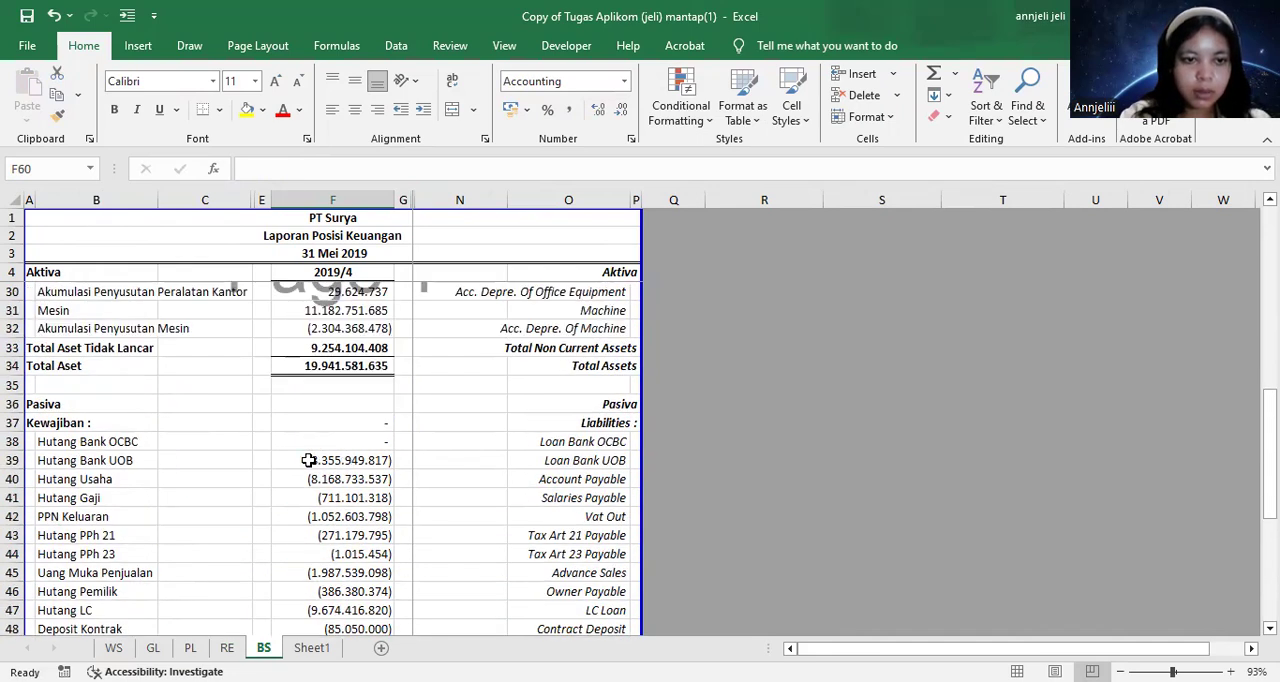
{"action": "left_click", "coordinate": [310, 461]}
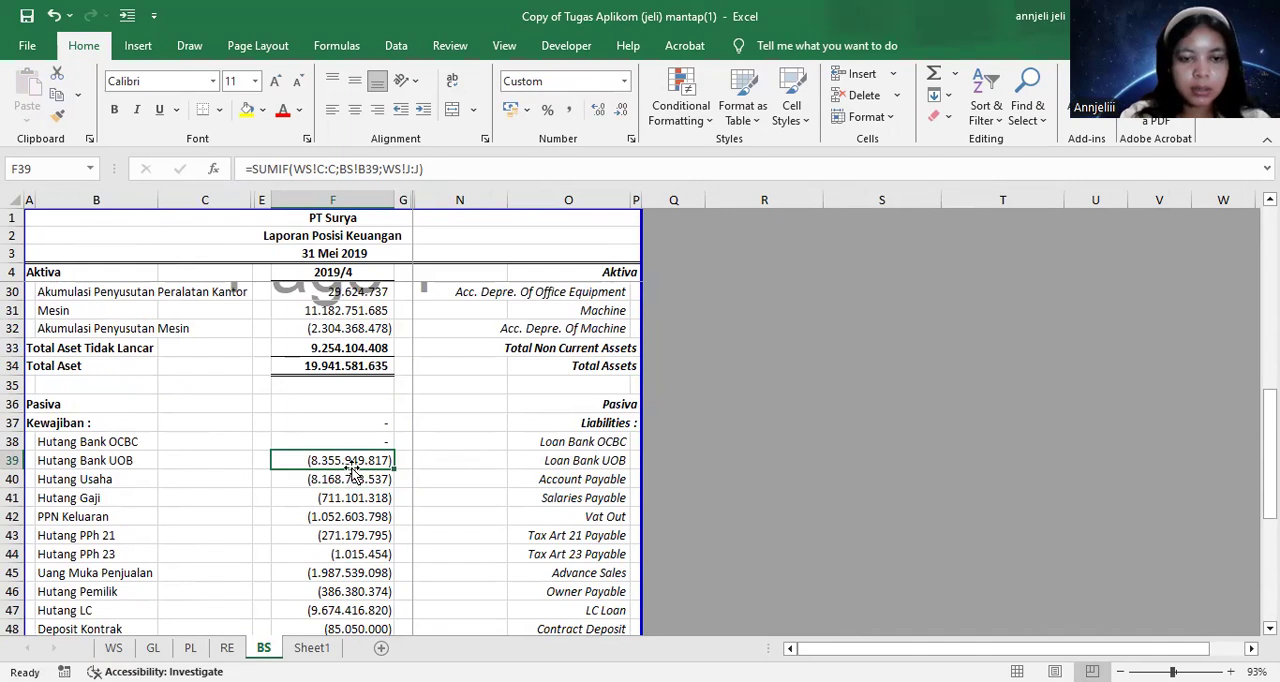
{"action": "double_click", "coordinate": [313, 459]}
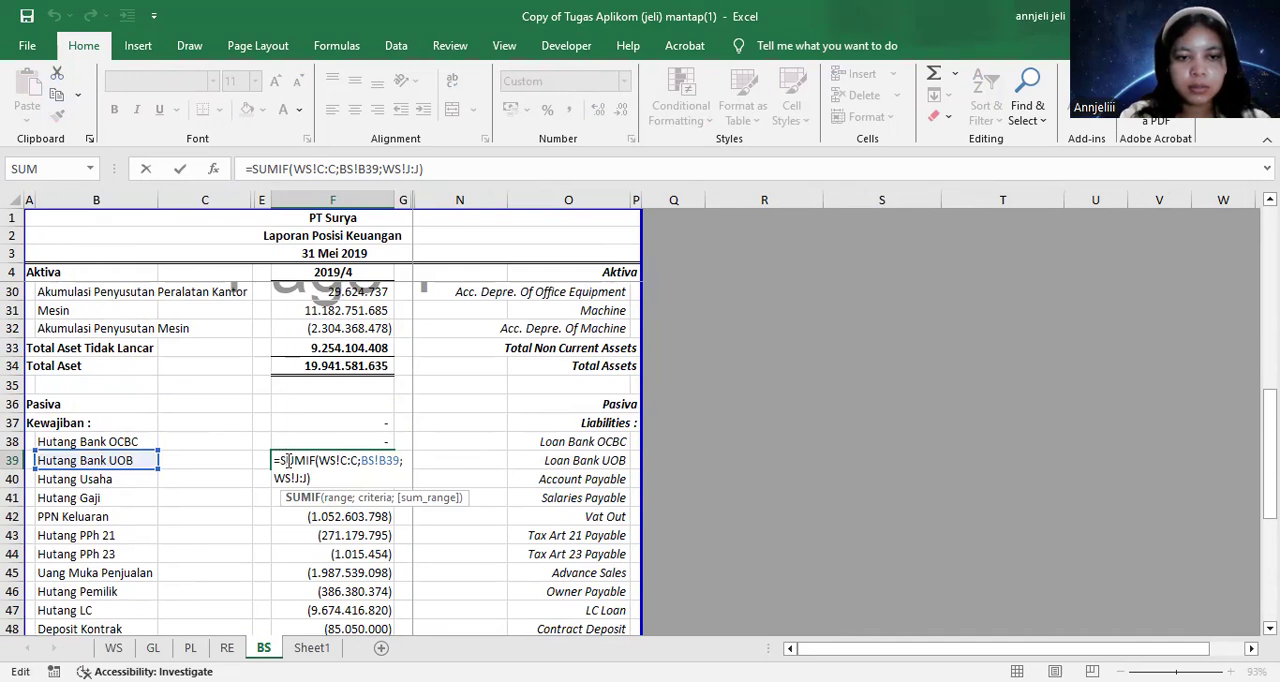
{"action": "type", "text": "-"}
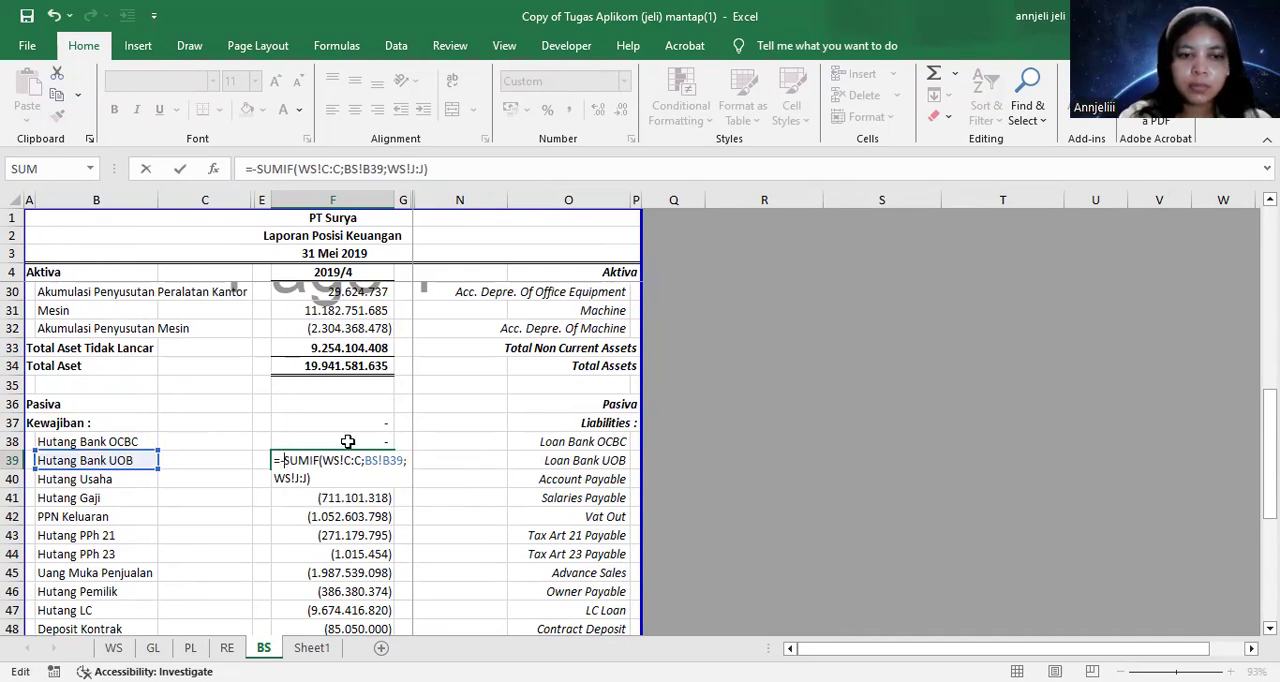
{"action": "key", "text": "Return"}
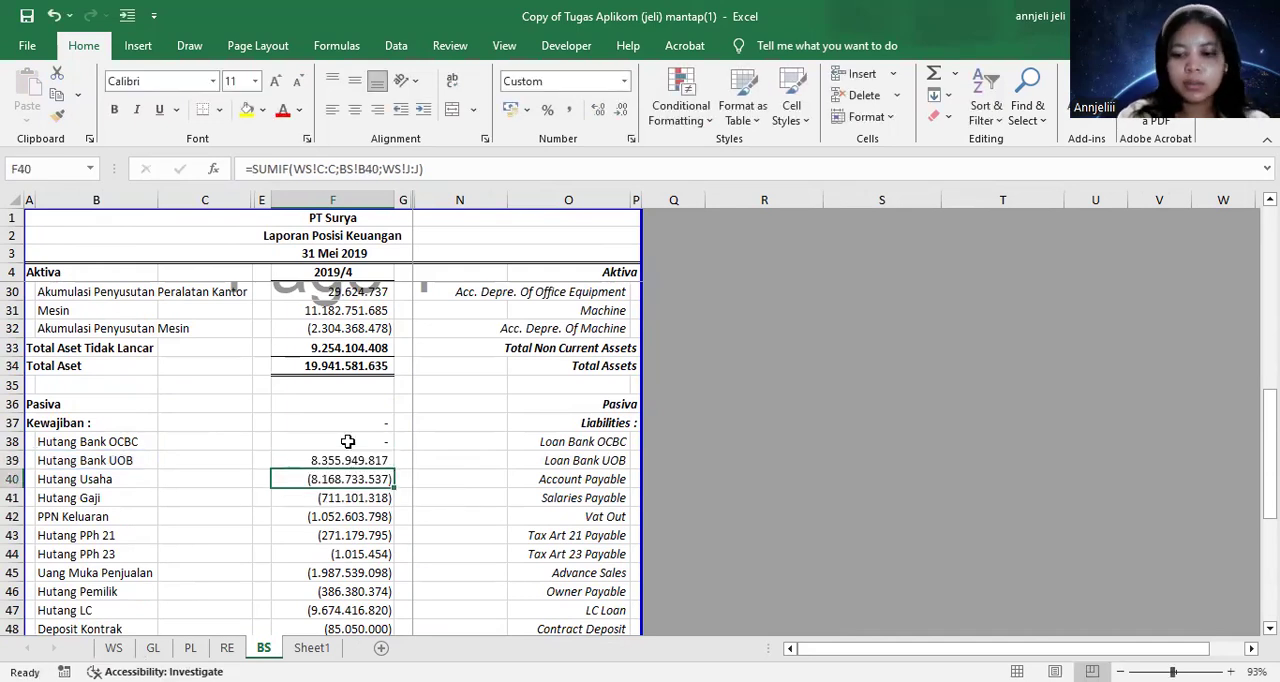
Copy the negated SUMIF formula from F39 into the remaining liability rows through Hutang Leasing in F52
{"action": "key", "text": "Up"}
{"action": "key", "text": "shift+Down"}
{"action": "key", "text": "shift+Down"}
{"action": "key", "text": "shift+Down"}
{"action": "key", "text": "shift+Down"}
{"action": "key", "text": "shift+Down"}
{"action": "key", "text": "shift+Down"}
{"action": "key", "text": "shift+Down"}
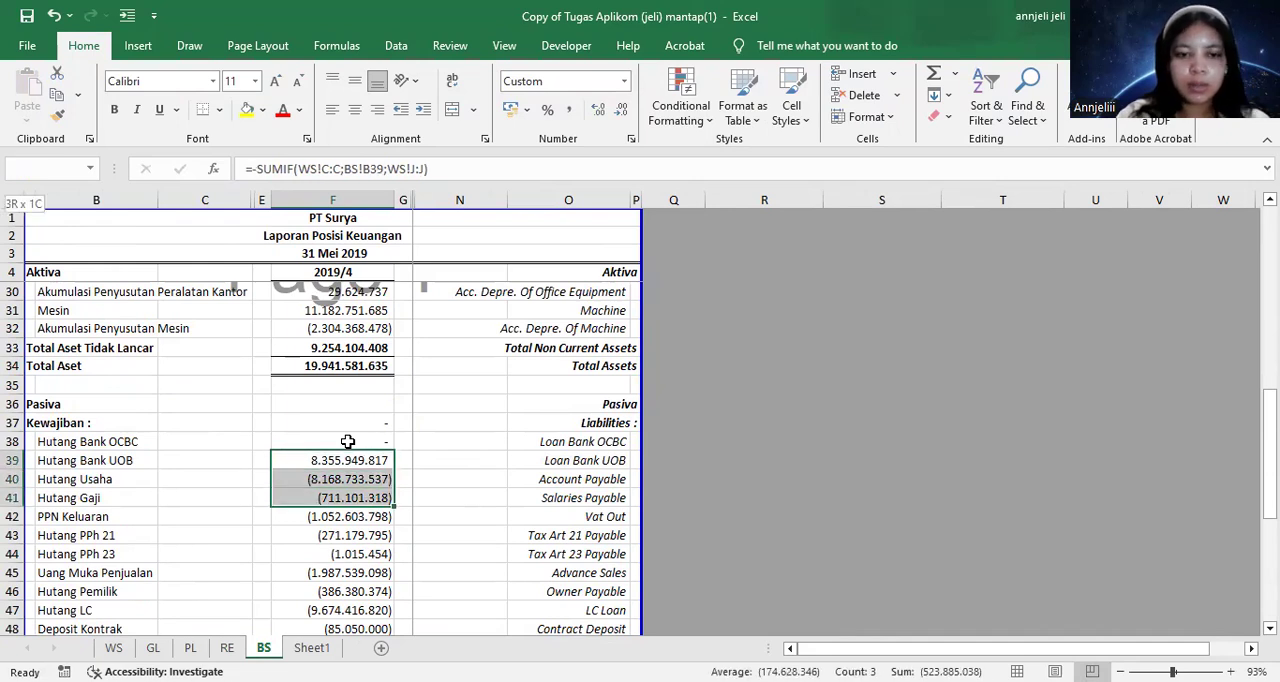
{"action": "scroll", "coordinate": [347, 441], "scroll_direction": "down", "scroll_amount": 2}
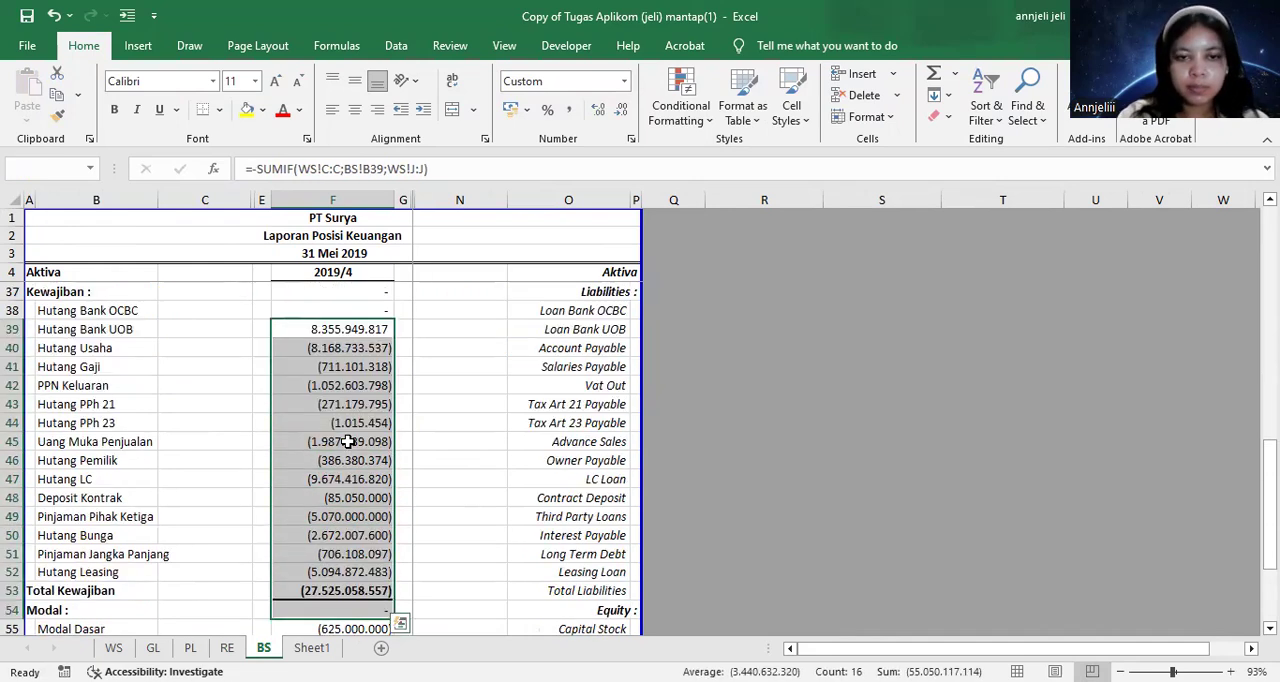
{"action": "left_click", "coordinate": [352, 345]}
{"action": "left_click", "coordinate": [345, 329]}
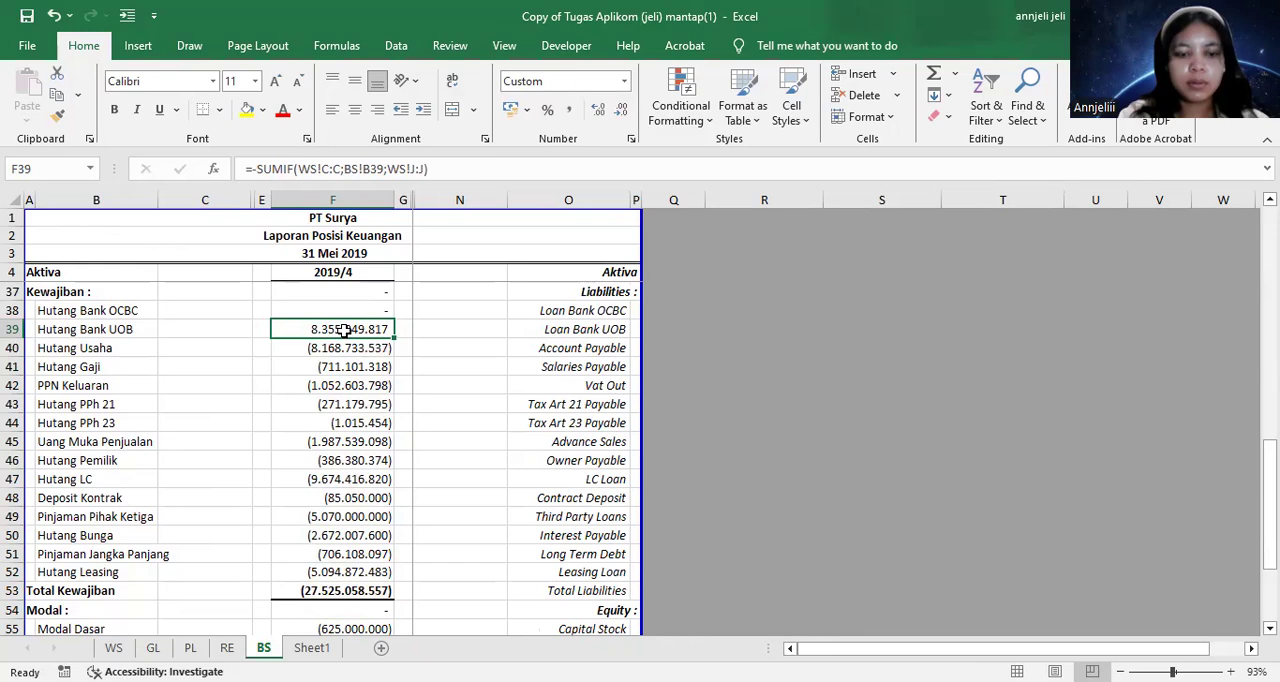
{"action": "key", "text": "ctrl+c"}
{"action": "key", "text": "shift+Down"}
{"action": "key", "text": "ctrl+c"}
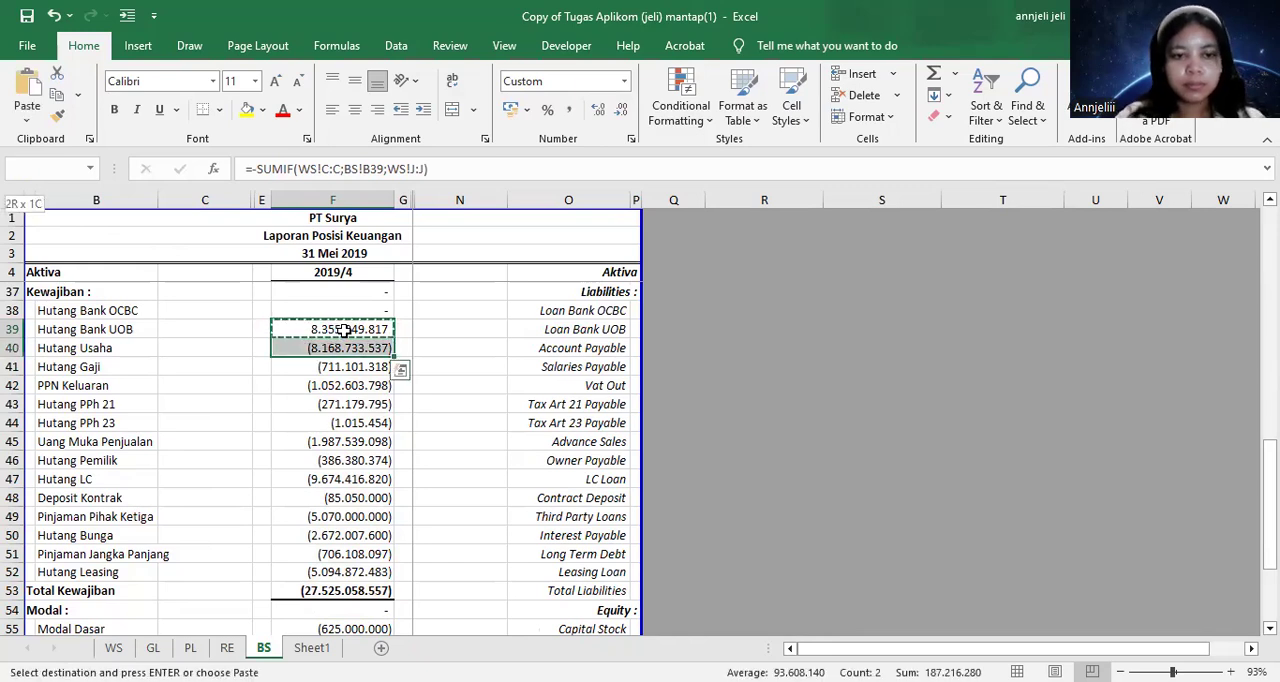
{"action": "key", "text": "shift+Down"}
{"action": "key", "text": "shift+Down"}
{"action": "key", "text": "shift+Down"}
{"action": "key", "text": "shift+Down"}
{"action": "key", "text": "shift+Down"}
{"action": "key", "text": "shift+Down"}
{"action": "key", "text": "shift+Down"}
{"action": "key", "text": "shift+Down"}
{"action": "key", "text": "shift+Down"}
{"action": "key", "text": "shift+Down"}
{"action": "key", "text": "shift+Down"}
{"action": "key", "text": "shift+Down"}
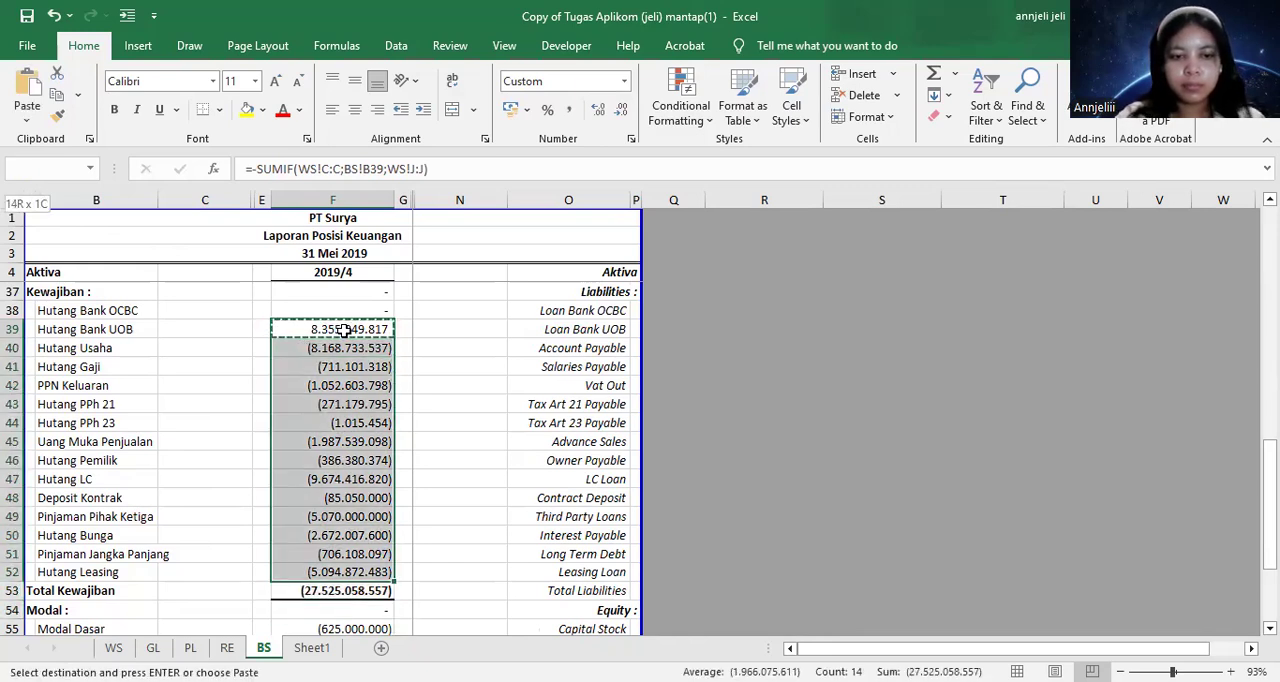
{"action": "key", "text": "ctrl+v"}
{"action": "left_click_drag", "start_coordinate": [446, 442], "coordinate": [463, 476]}
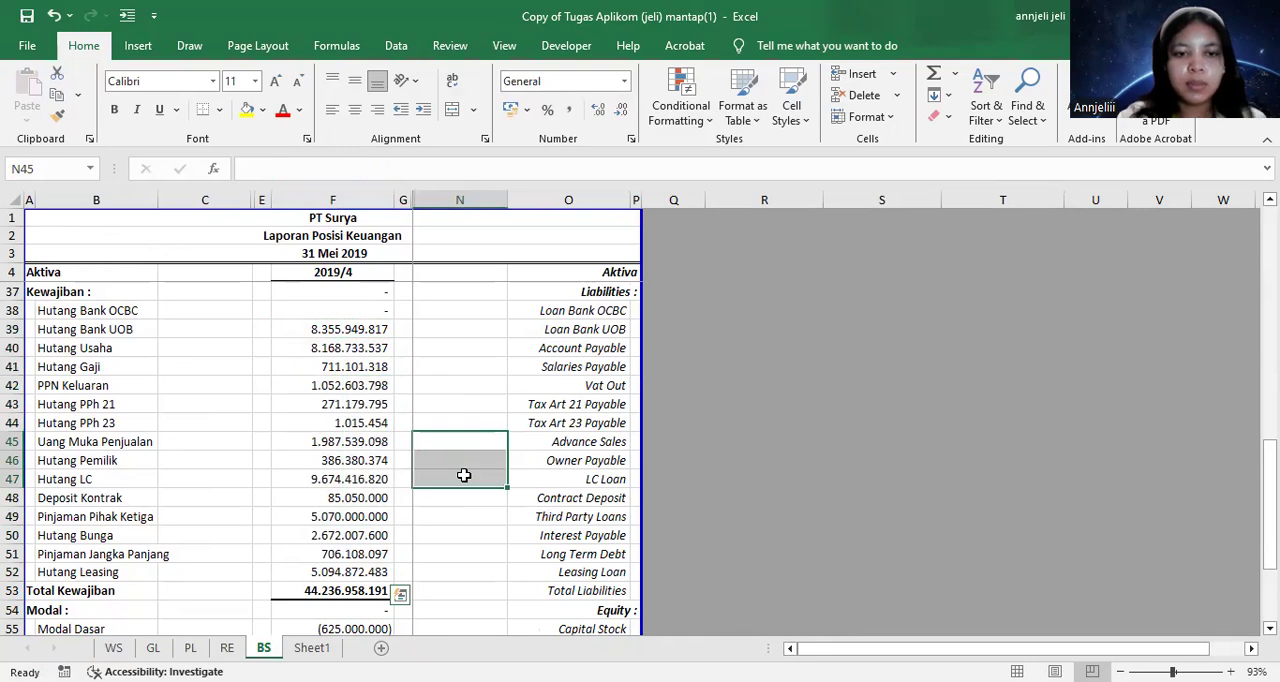
Reverse the sign of Modal Dasar in F55 by changing its formula to =-SUMIF(WS!C:C;BS!B55;WS!J:J)
{"action": "scroll", "coordinate": [410, 454], "scroll_direction": "down", "scroll_amount": 2}
{"action": "left_click", "coordinate": [381, 529]}
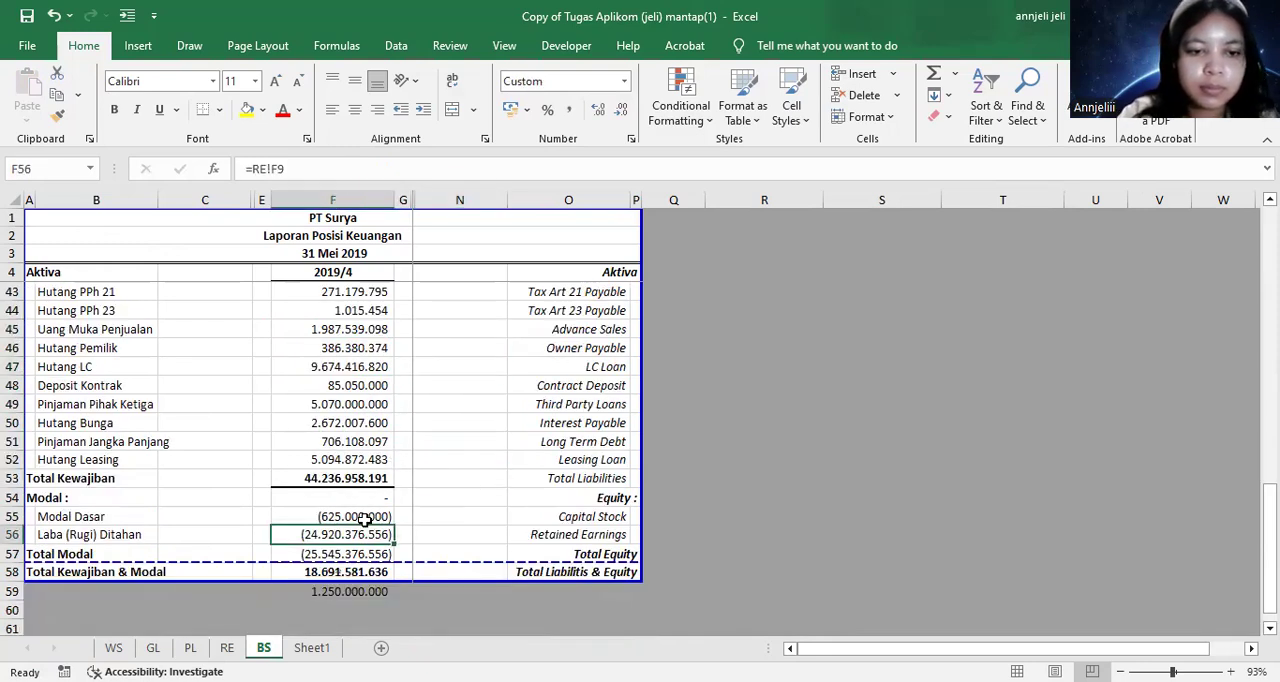
{"action": "left_click", "coordinate": [365, 518]}
{"action": "left_click", "coordinate": [360, 534]}
{"action": "left_click", "coordinate": [357, 517]}
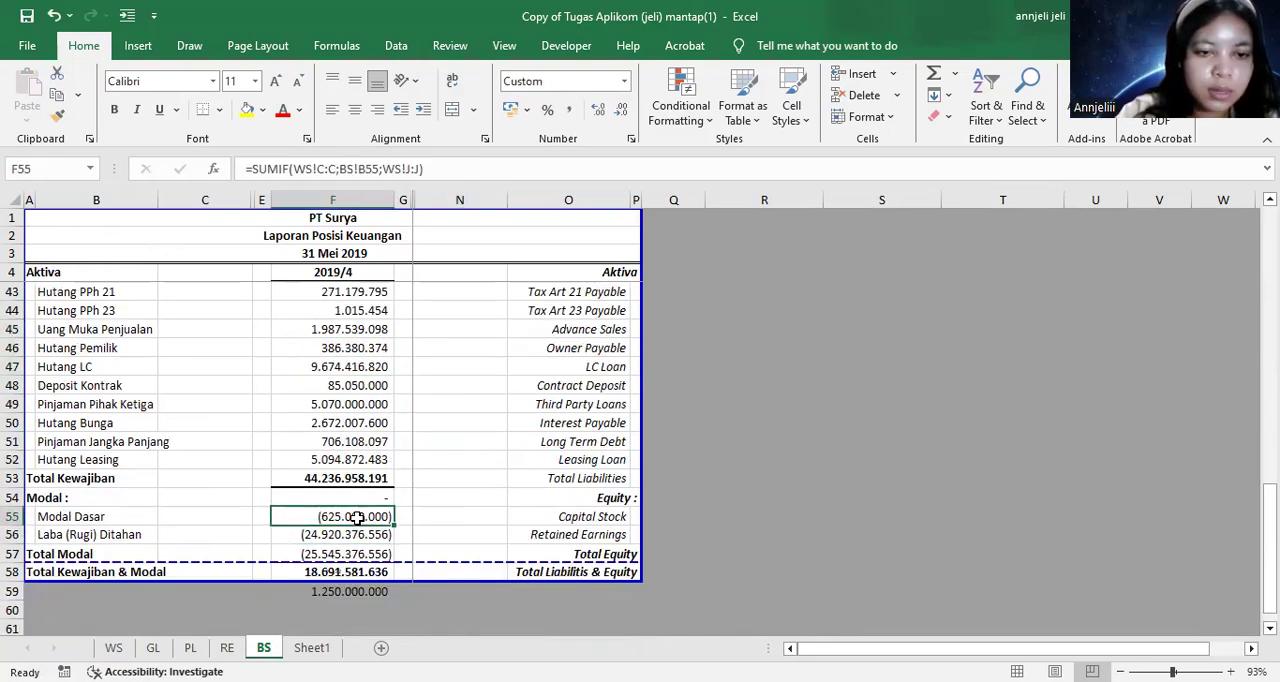
{"action": "double_click", "coordinate": [357, 517]}
{"action": "left_click", "coordinate": [283, 516]}
{"action": "left_click", "coordinate": [281, 517]}
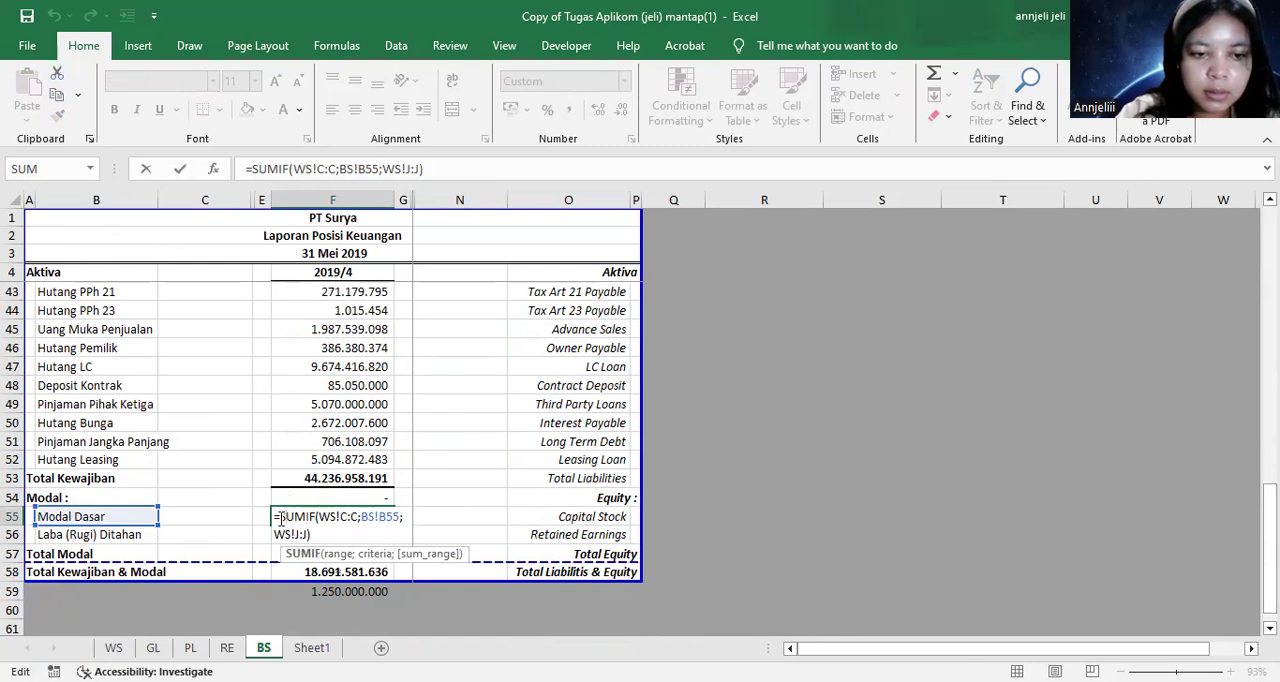
{"action": "left_click", "coordinate": [283, 514]}
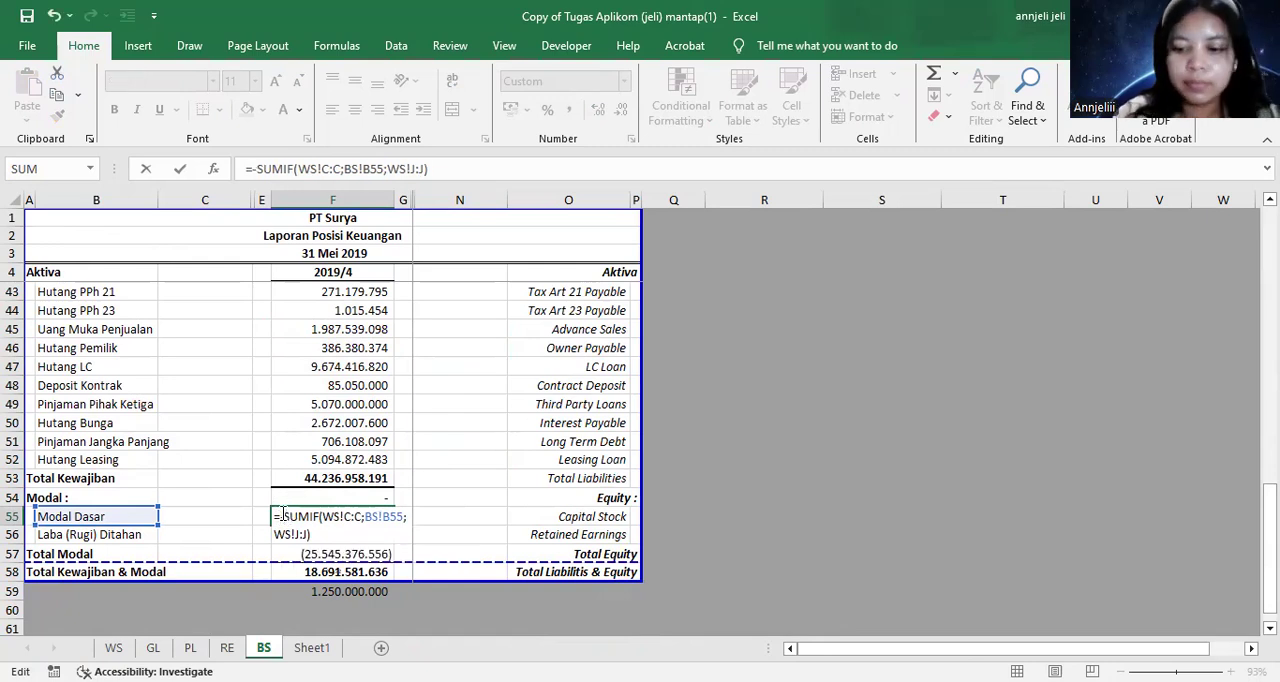
{"action": "key", "text": "Return"}
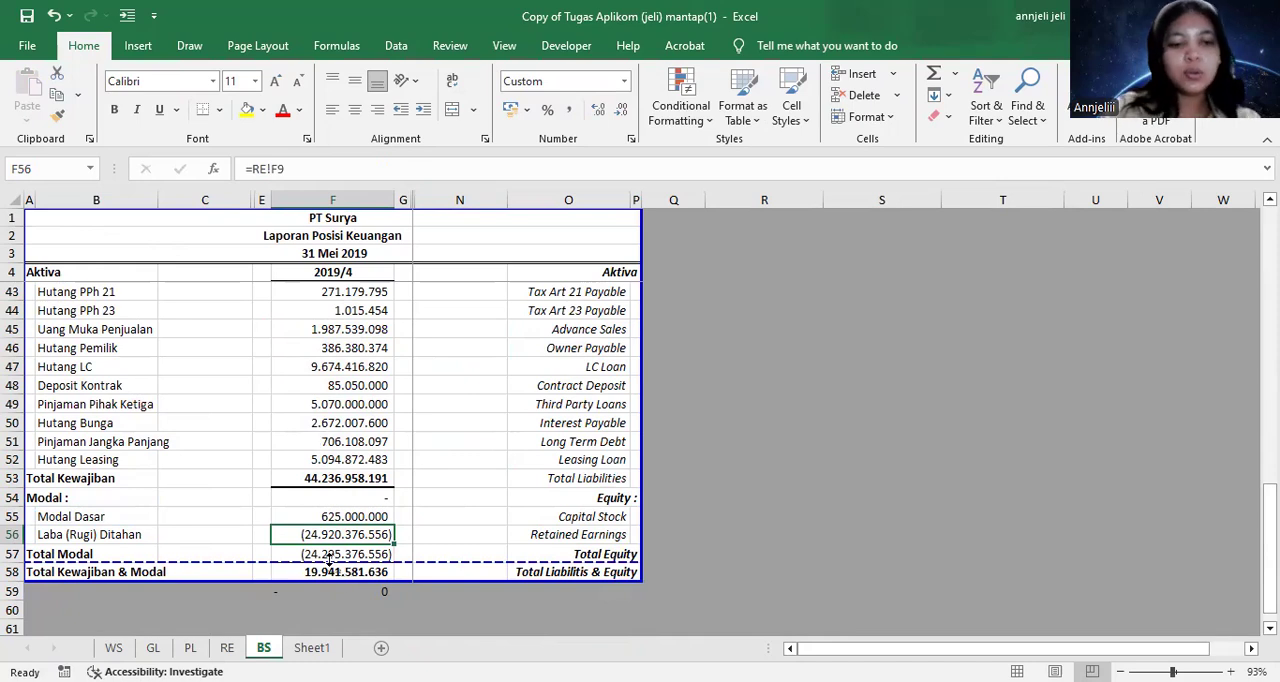
Check the balance sheet by comparing Total Aset with Total Kewajiban & Modal and the difference in F59
{"action": "scroll", "coordinate": [330, 560], "scroll_direction": "down", "scroll_amount": 2}
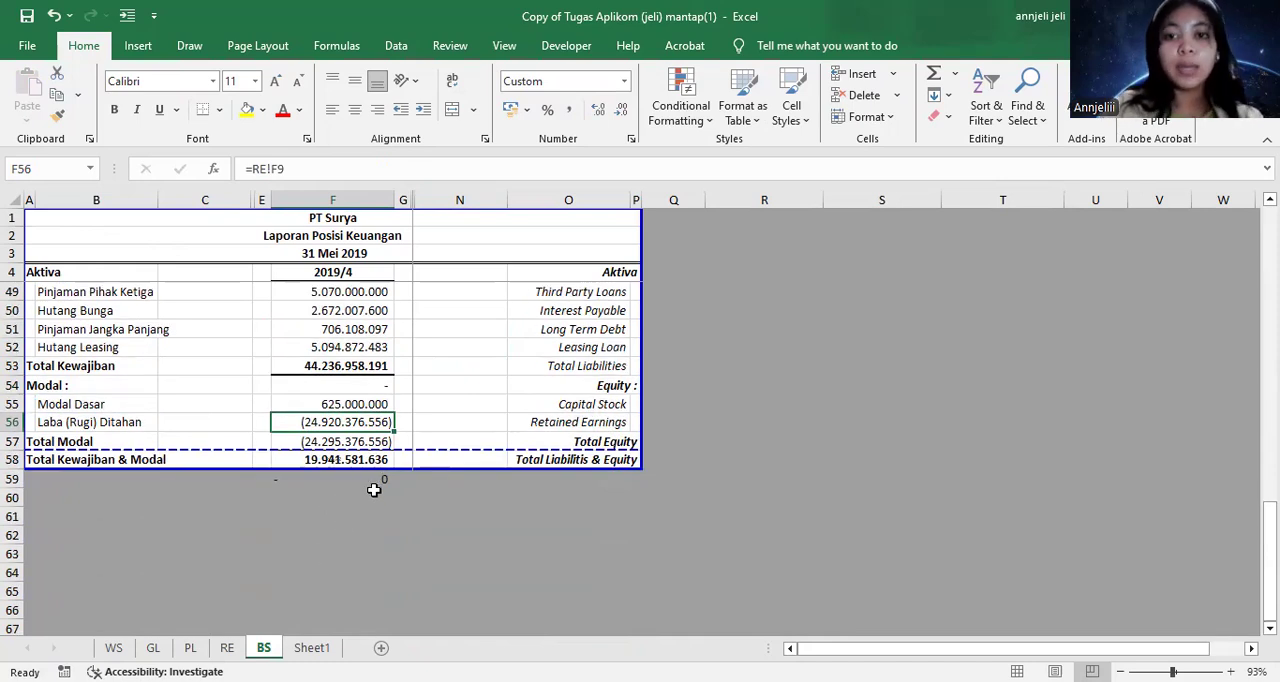
{"action": "scroll", "coordinate": [280, 420], "scroll_direction": "up", "scroll_amount": 8}
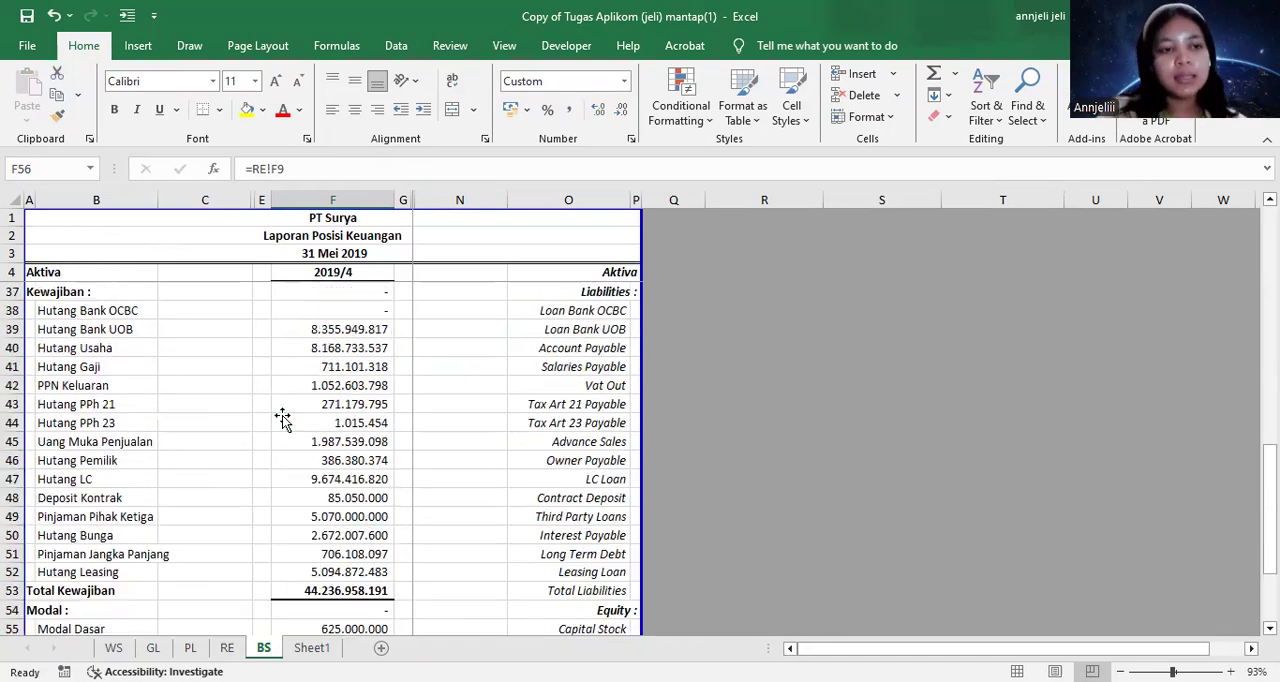
{"action": "scroll", "coordinate": [180, 450], "scroll_direction": "down", "scroll_amount": 2}
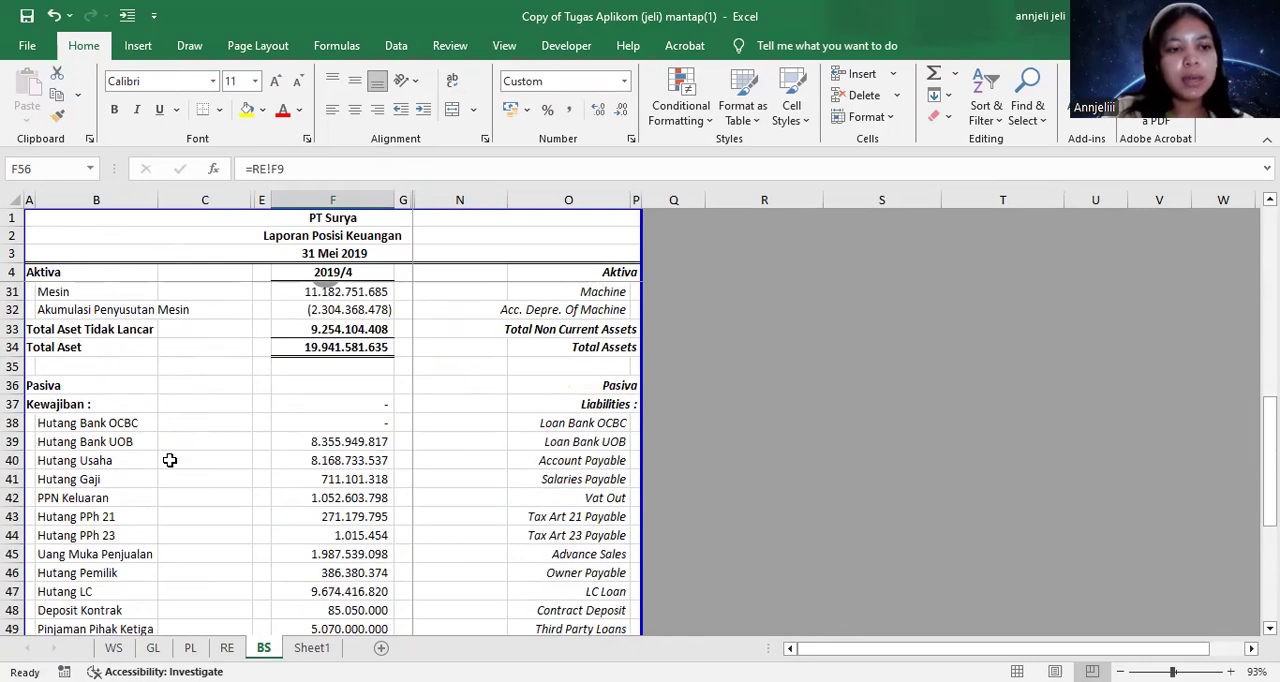
{"action": "scroll", "coordinate": [170, 460], "scroll_direction": "down", "scroll_amount": 5}
{"action": "scroll", "coordinate": [170, 460], "scroll_direction": "up", "scroll_amount": 4}
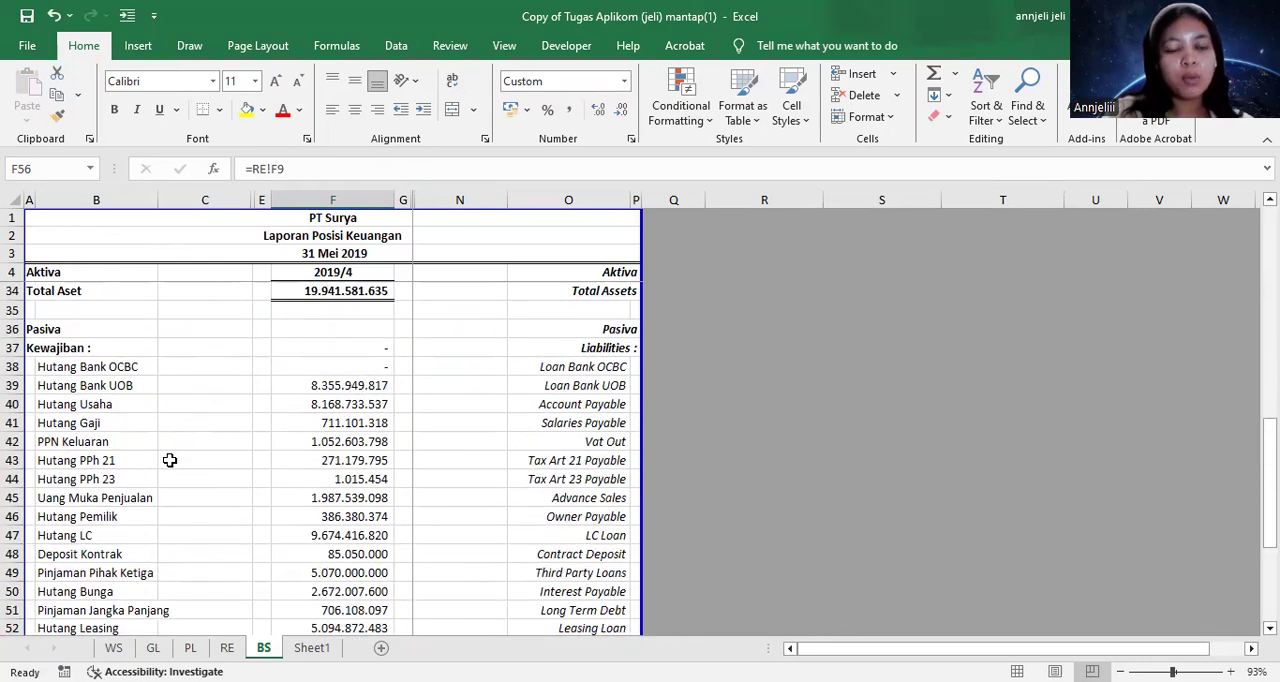
{"action": "scroll", "coordinate": [370, 450], "scroll_direction": "up", "scroll_amount": 4}
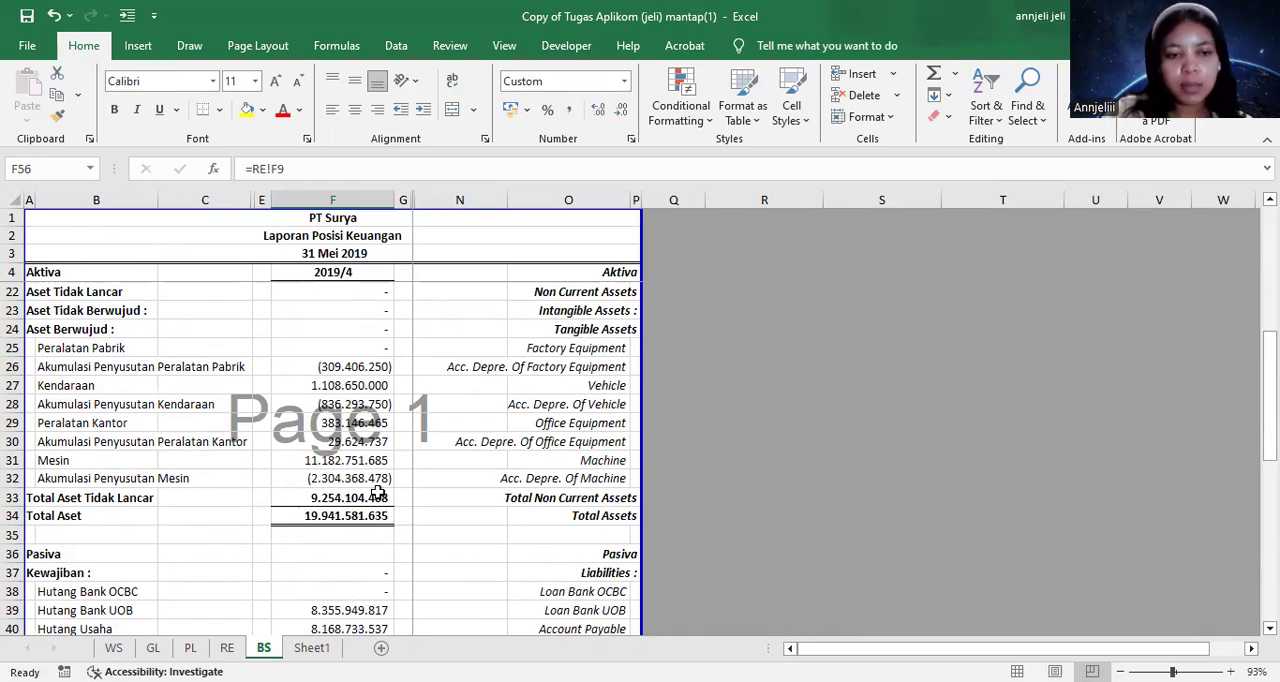
{"action": "scroll", "coordinate": [334, 544], "scroll_direction": "down", "scroll_amount": 8}
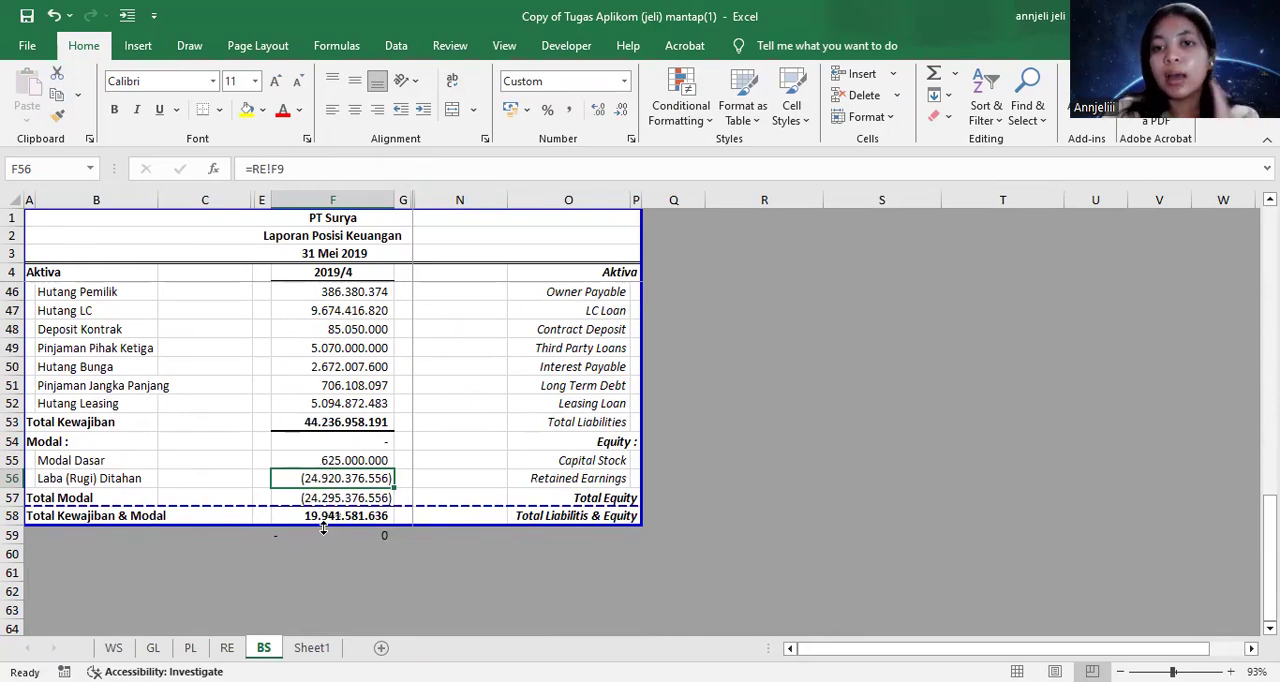
{"action": "scroll", "coordinate": [332, 506], "scroll_direction": "up", "scroll_amount": 14}
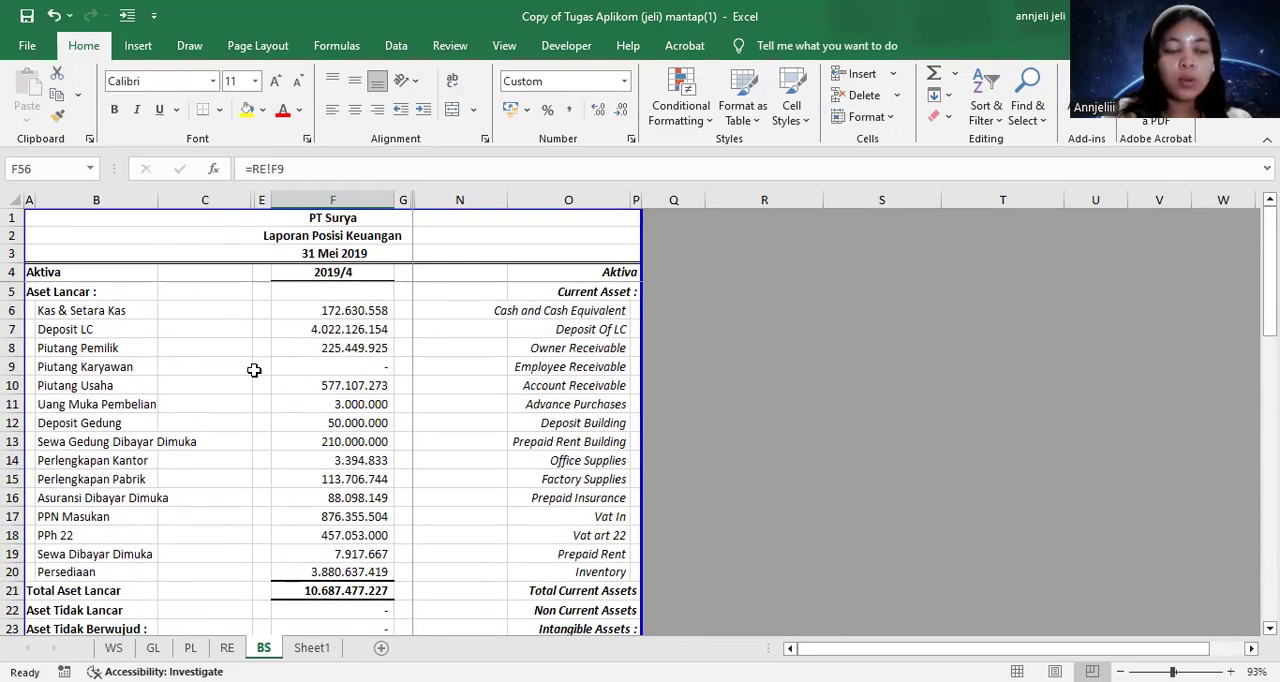
Compare the account and FSLI rows on the WS sheet with the asset and liability lines on the BS sheet
{"action": "left_click", "coordinate": [122, 648]}
{"action": "scroll", "coordinate": [462, 446], "scroll_direction": "down", "scroll_amount": 1}
{"action": "scroll", "coordinate": [943, 429], "scroll_direction": "up", "scroll_amount": 4}
{"action": "scroll", "coordinate": [337, 480], "scroll_direction": "down", "scroll_amount": 3}
{"action": "scroll", "coordinate": [353, 472], "scroll_direction": "up", "scroll_amount": 8}
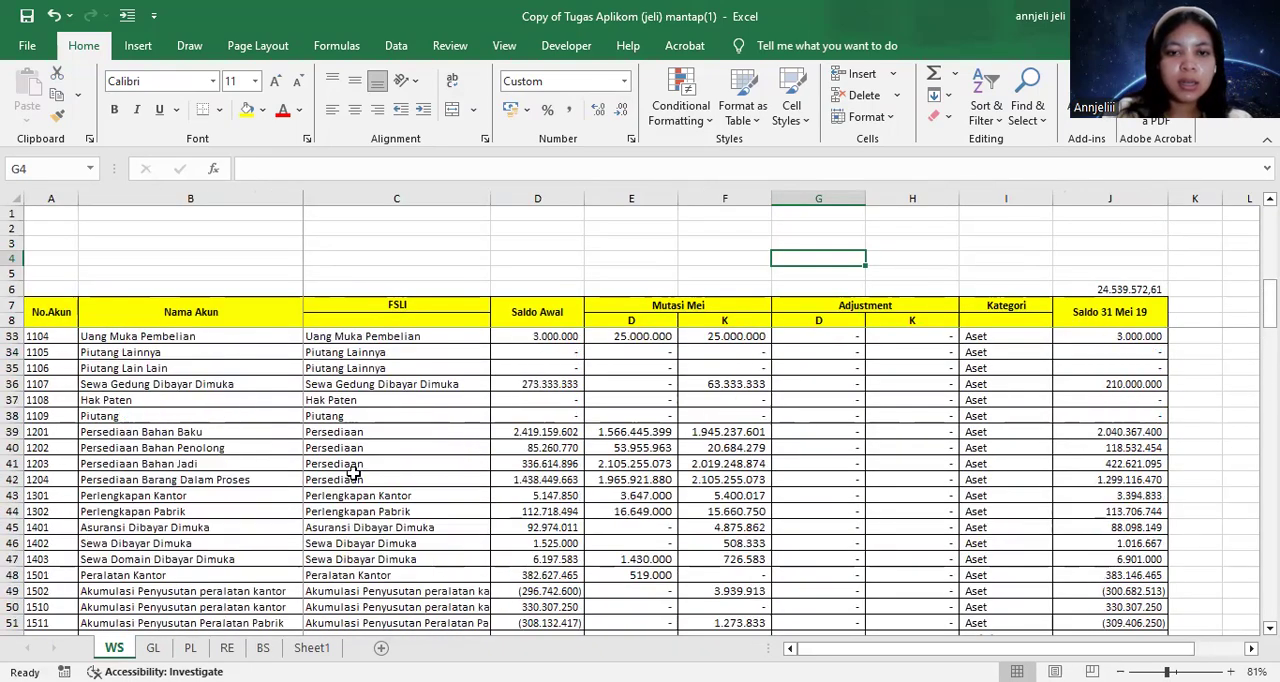
{"action": "scroll", "coordinate": [353, 472], "scroll_direction": "up", "scroll_amount": 8}
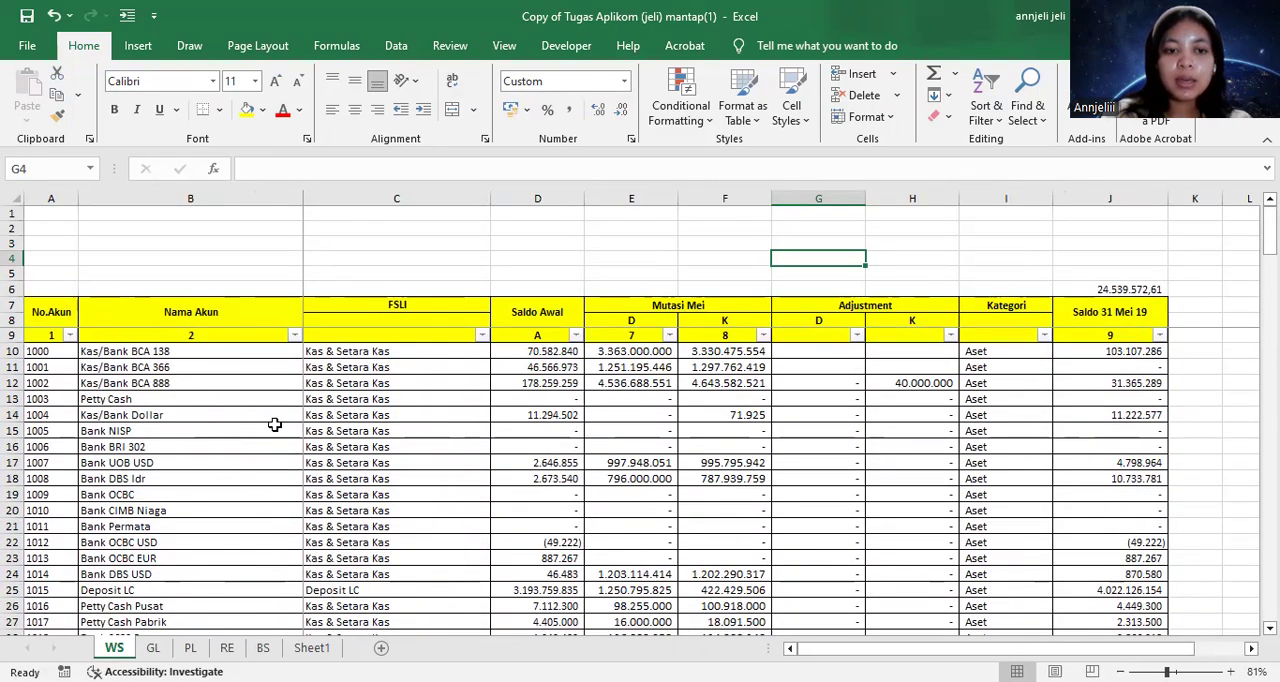
{"action": "left_click", "coordinate": [263, 647]}
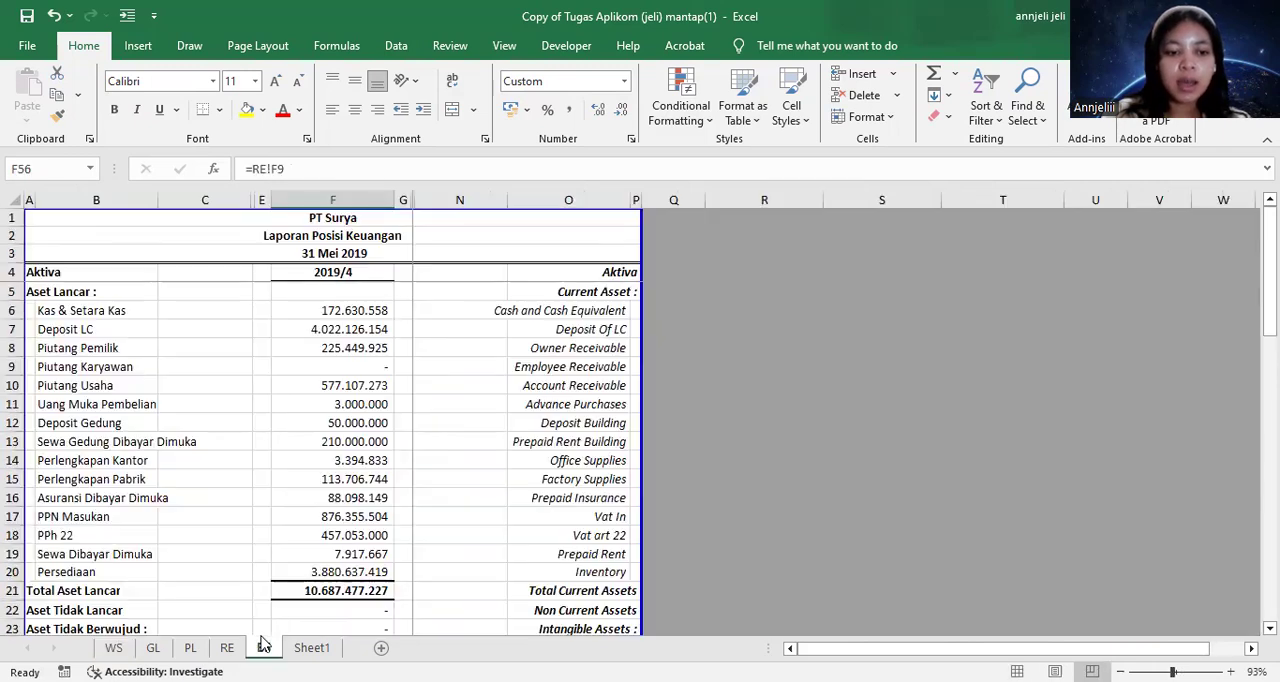
{"action": "scroll", "coordinate": [283, 515], "scroll_direction": "down", "scroll_amount": 6}
{"action": "scroll", "coordinate": [283, 515], "scroll_direction": "up", "scroll_amount": 4}
{"action": "scroll", "coordinate": [345, 464], "scroll_direction": "down", "scroll_amount": 15}
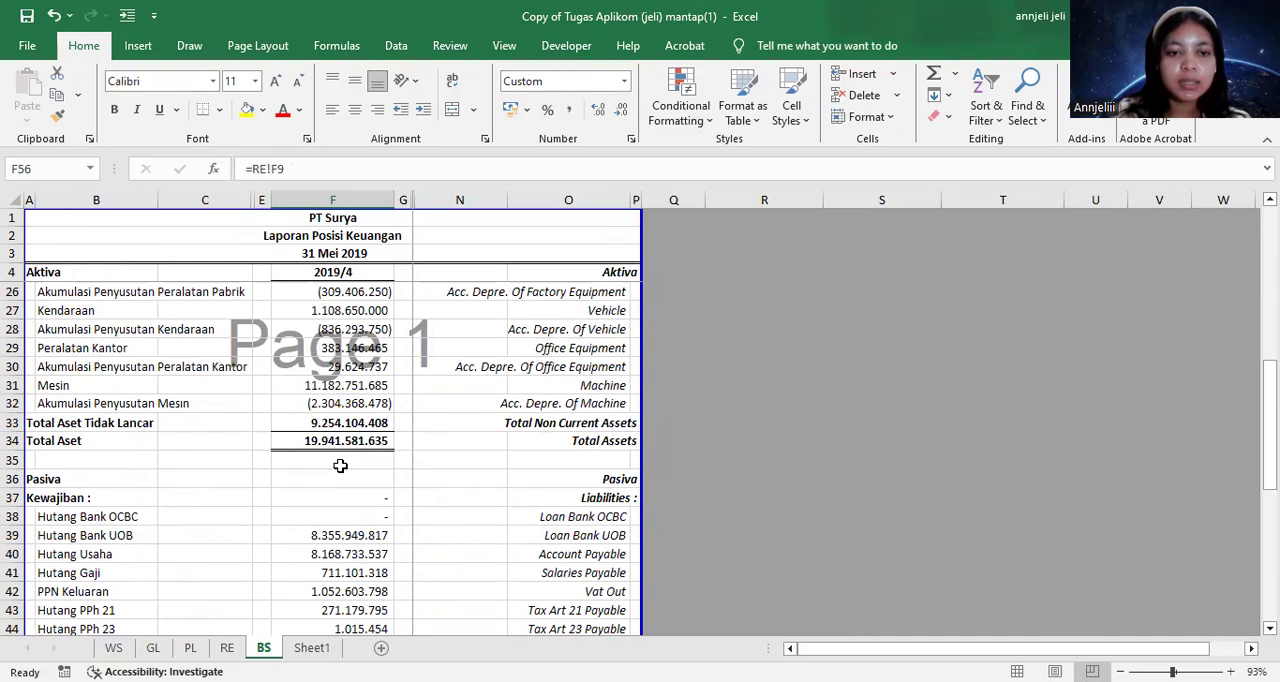
{"action": "scroll", "coordinate": [361, 381], "scroll_direction": "up", "scroll_amount": 14}
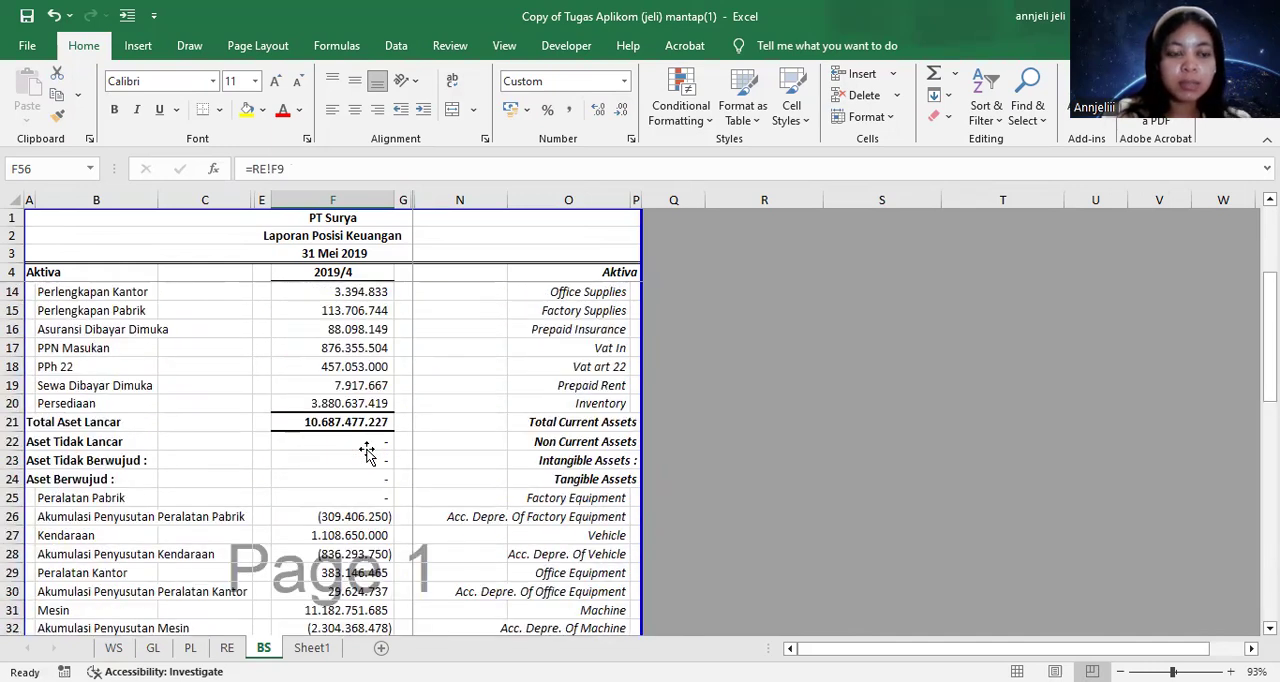
Review the WS sheet's account names, Kategori column and Saldo 31 Mei 19 balances
{"action": "left_click", "coordinate": [116, 648]}
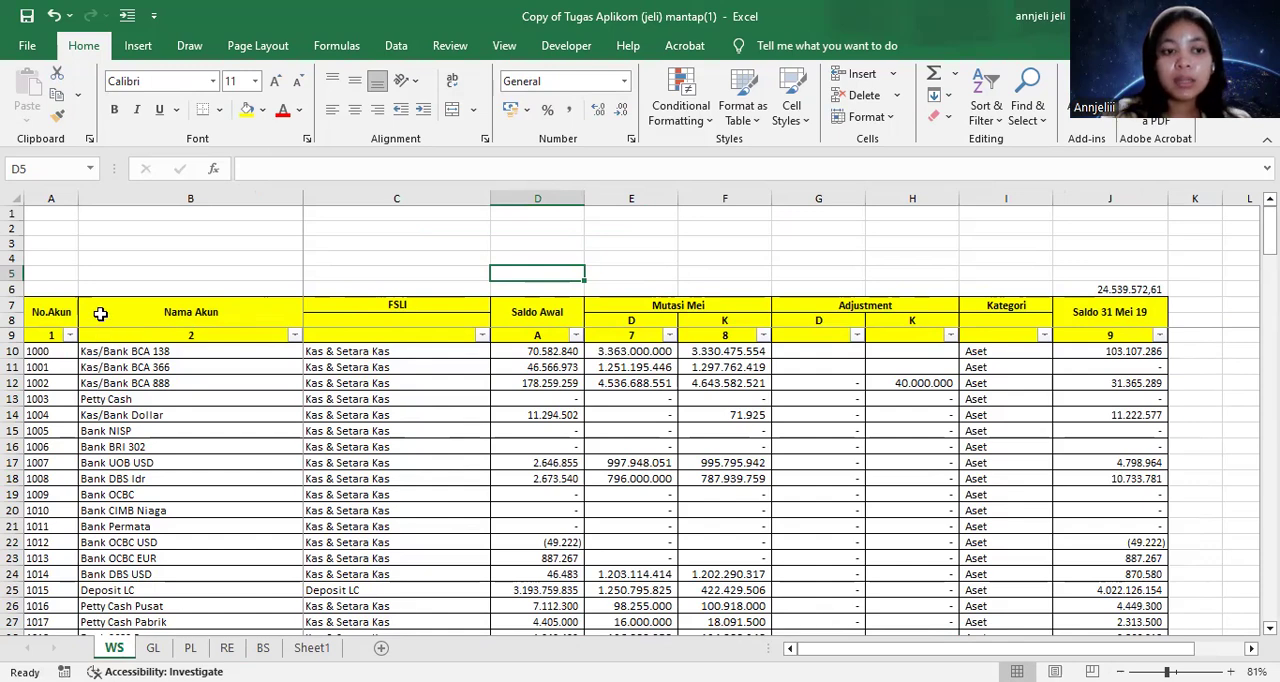
{"action": "left_click", "coordinate": [101, 314]}
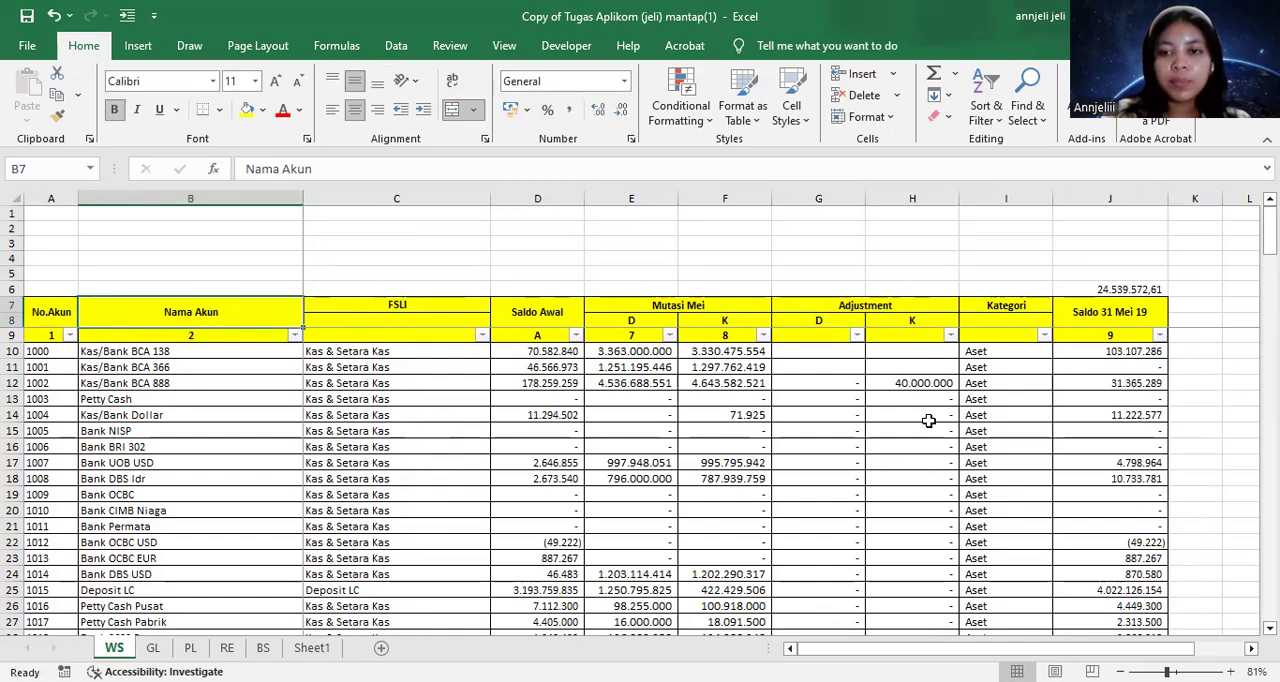
{"action": "scroll", "coordinate": [928, 420], "scroll_direction": "down", "scroll_amount": 6}
{"action": "scroll", "coordinate": [1000, 355], "scroll_direction": "up", "scroll_amount": 6}
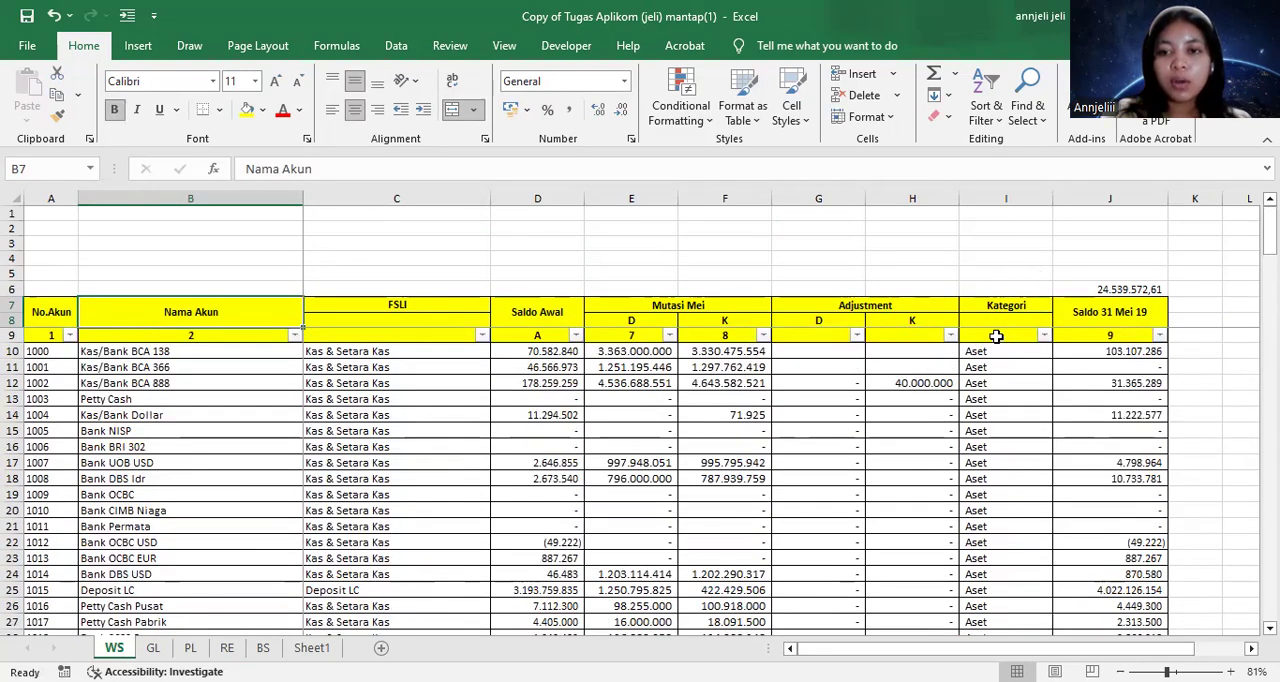
{"action": "scroll", "coordinate": [976, 351], "scroll_direction": "down", "scroll_amount": 11}
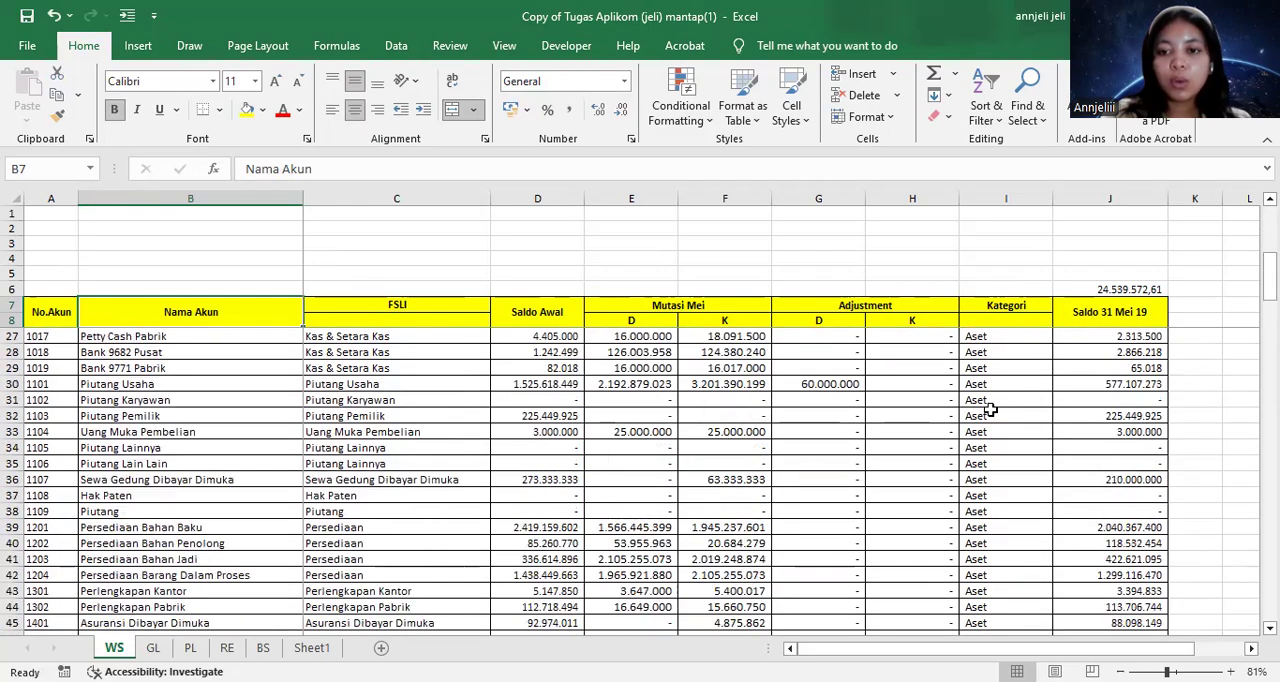
{"action": "scroll", "coordinate": [990, 387], "scroll_direction": "up", "scroll_amount": 11}
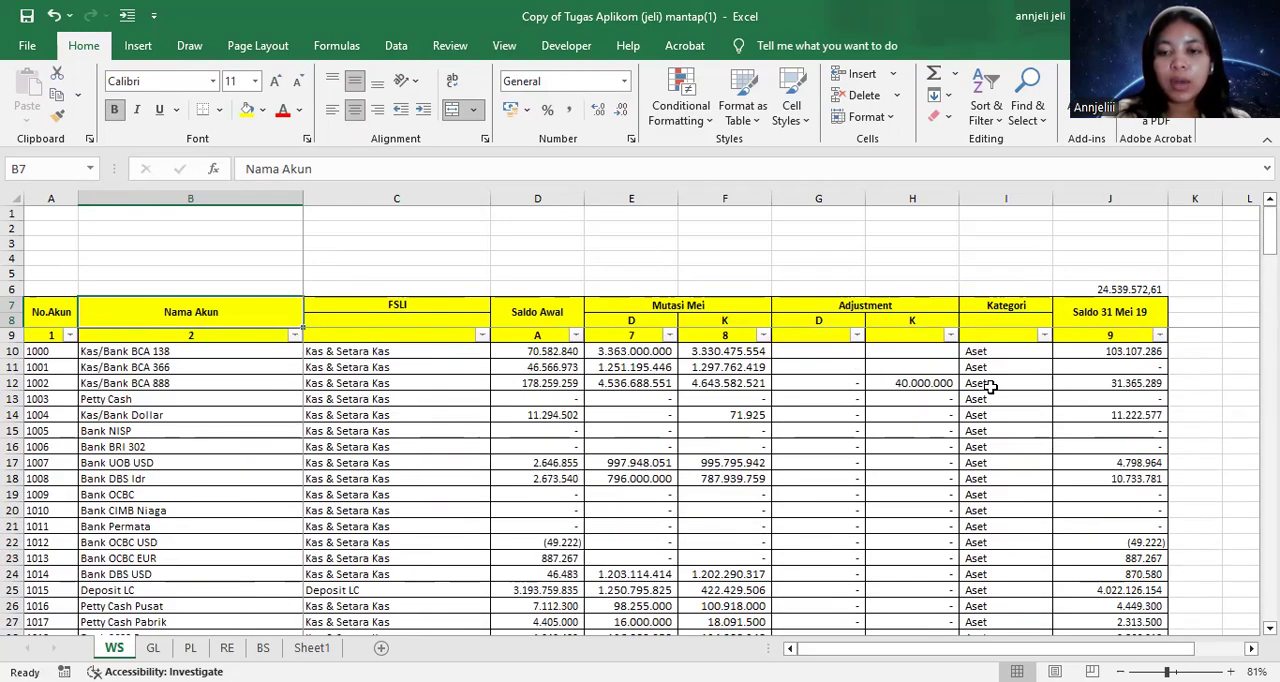
{"action": "scroll", "coordinate": [995, 420], "scroll_direction": "down", "scroll_amount": 20}
{"action": "scroll", "coordinate": [1003, 490], "scroll_direction": "down", "scroll_amount": 6}
{"action": "scroll", "coordinate": [1006, 508], "scroll_direction": "up", "scroll_amount": 12}
{"action": "scroll", "coordinate": [1007, 510], "scroll_direction": "up", "scroll_amount": 14}
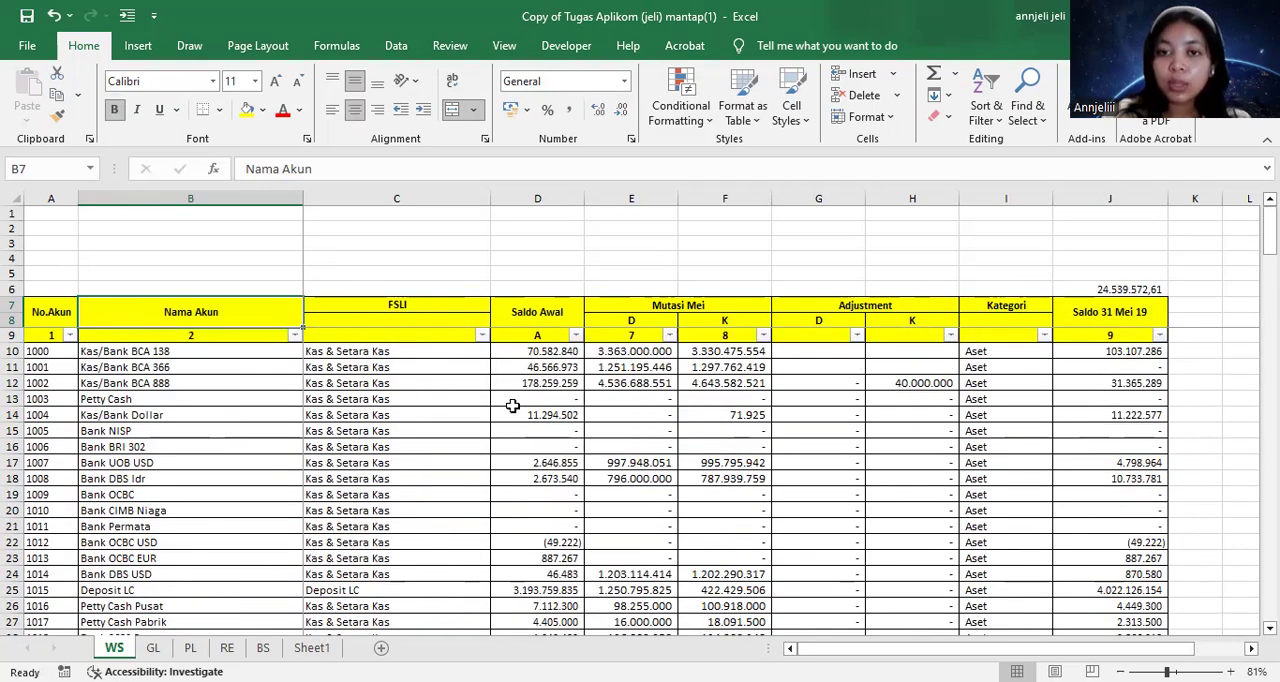
Review the asset lines on the BS sheet alongside the WS account balances and the RE retained earnings statement
{"action": "left_click", "coordinate": [263, 648]}
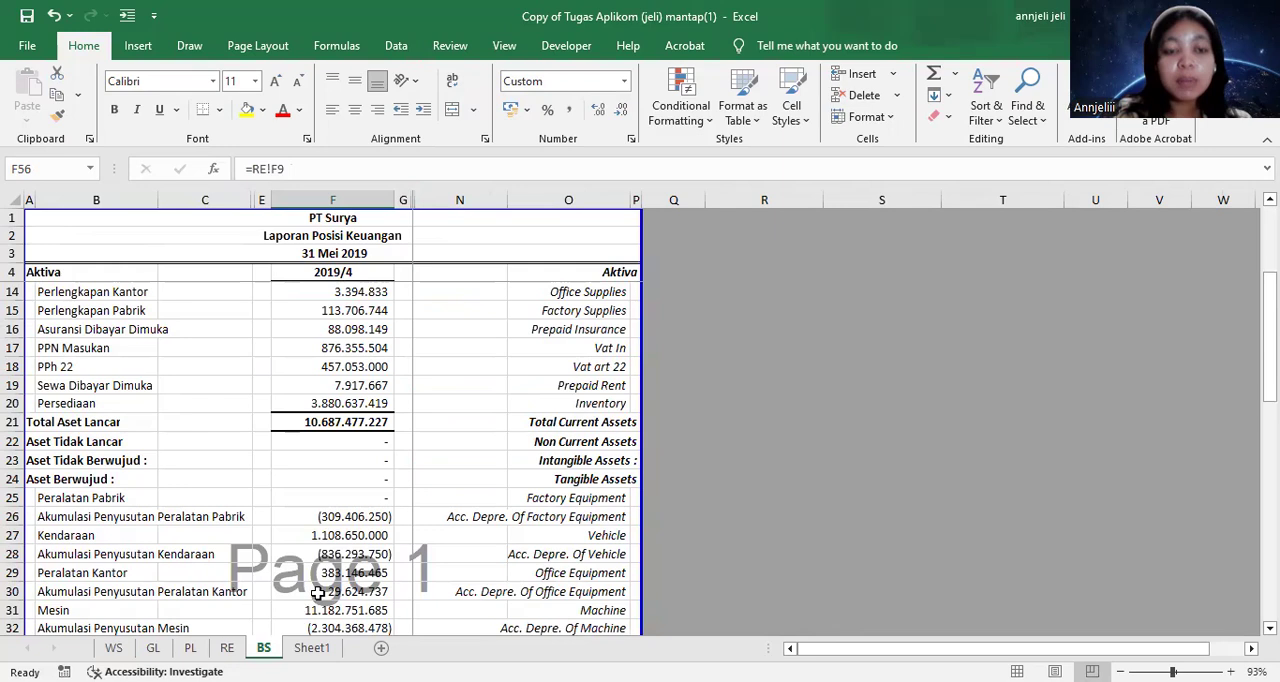
{"action": "scroll", "coordinate": [288, 448], "scroll_direction": "up", "scroll_amount": 3}
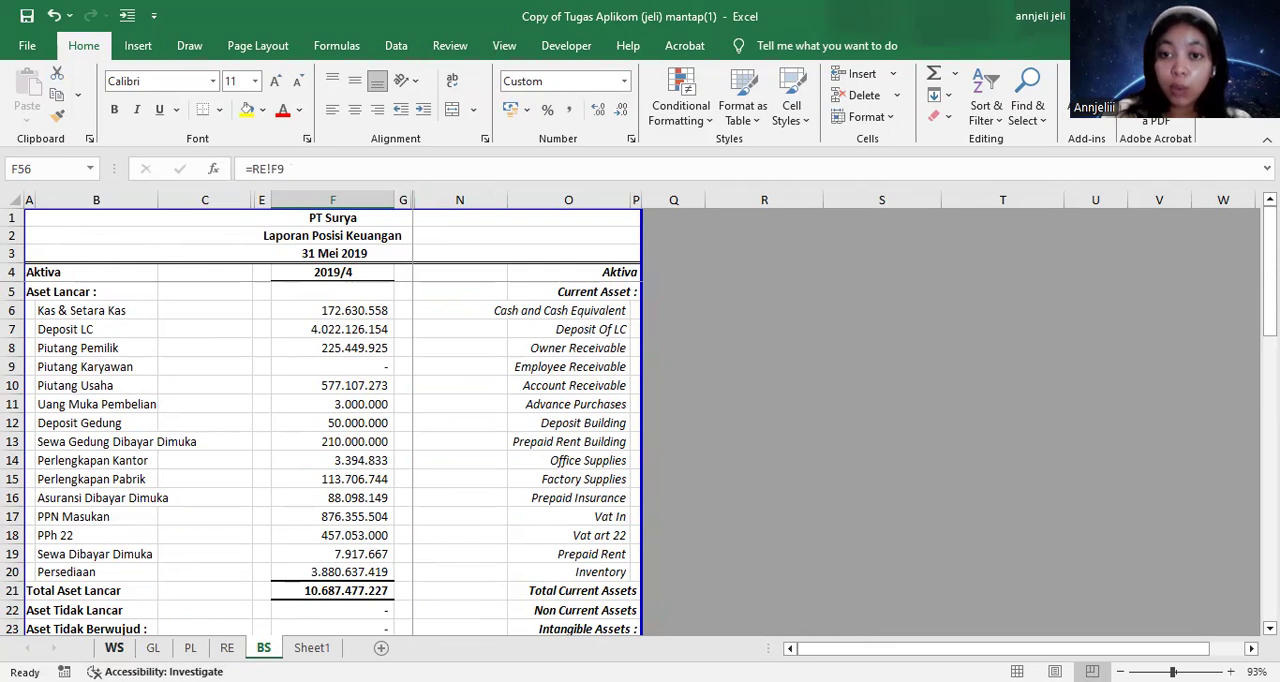
{"action": "left_click", "coordinate": [114, 648]}
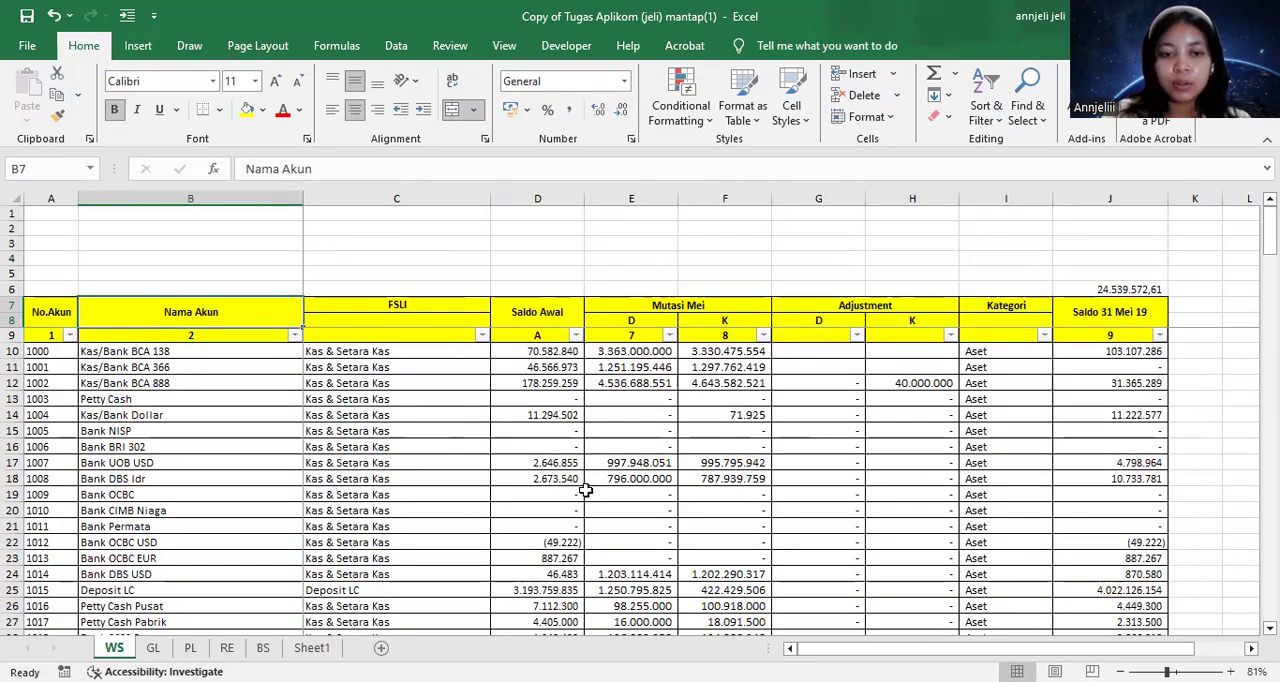
{"action": "left_click", "coordinate": [227, 648]}
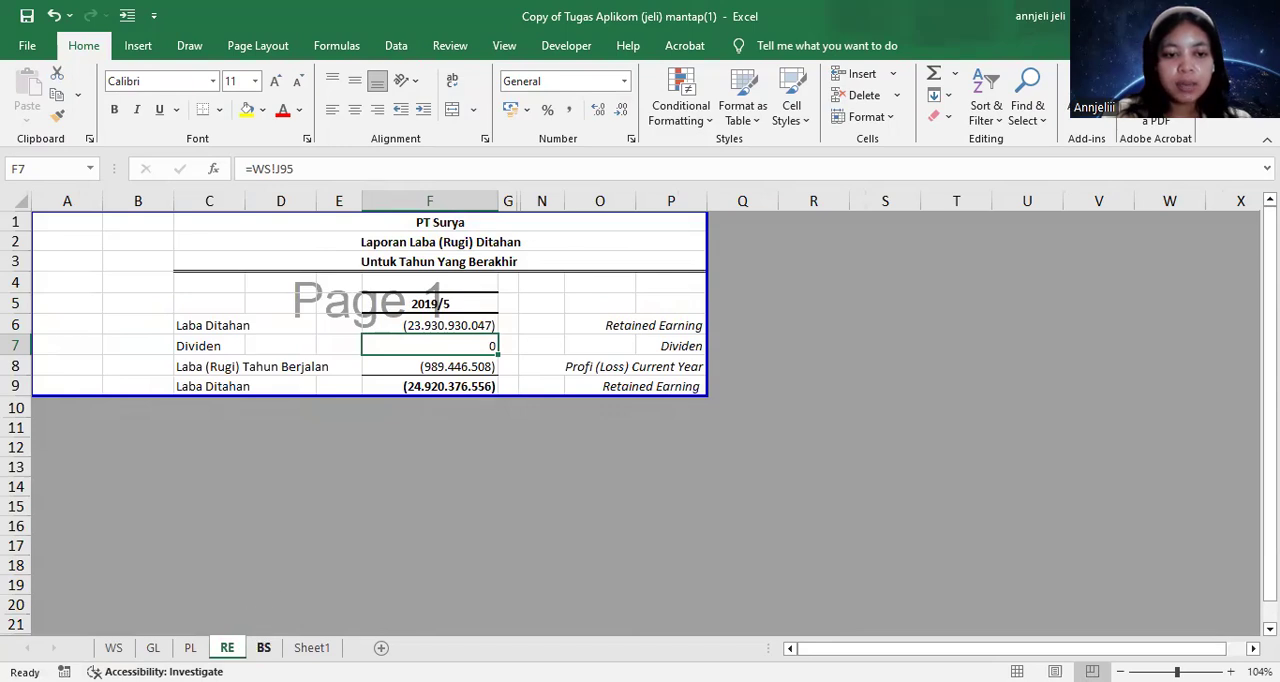
{"action": "left_click", "coordinate": [264, 648]}
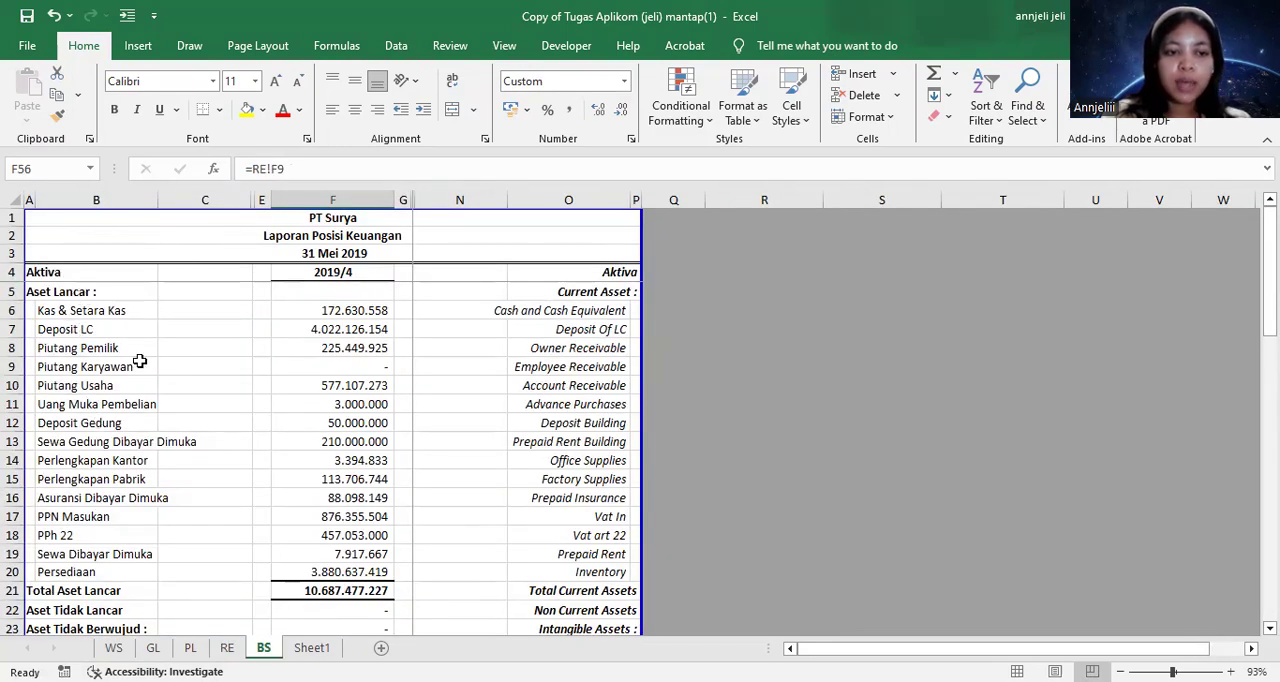
Filter the Kategori column on the WS sheet to show only Aset accounts for the J6 subtotal
{"action": "left_click", "coordinate": [114, 648]}
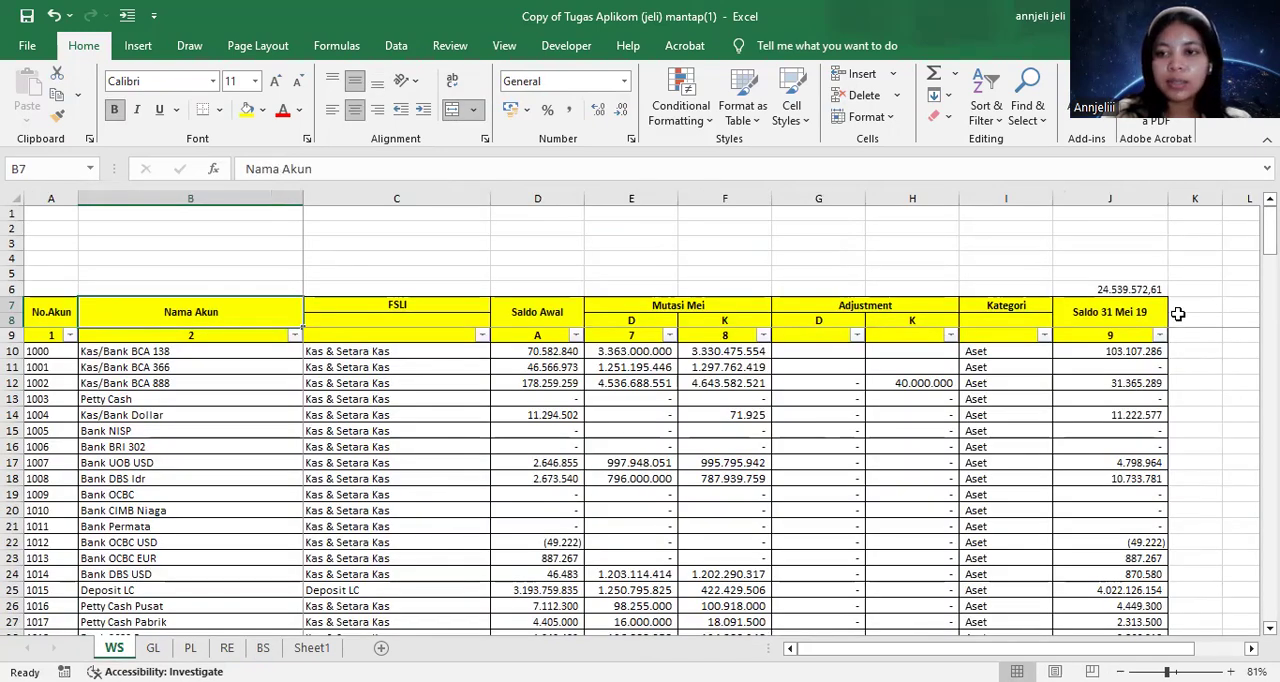
{"action": "left_click", "coordinate": [1112, 289]}
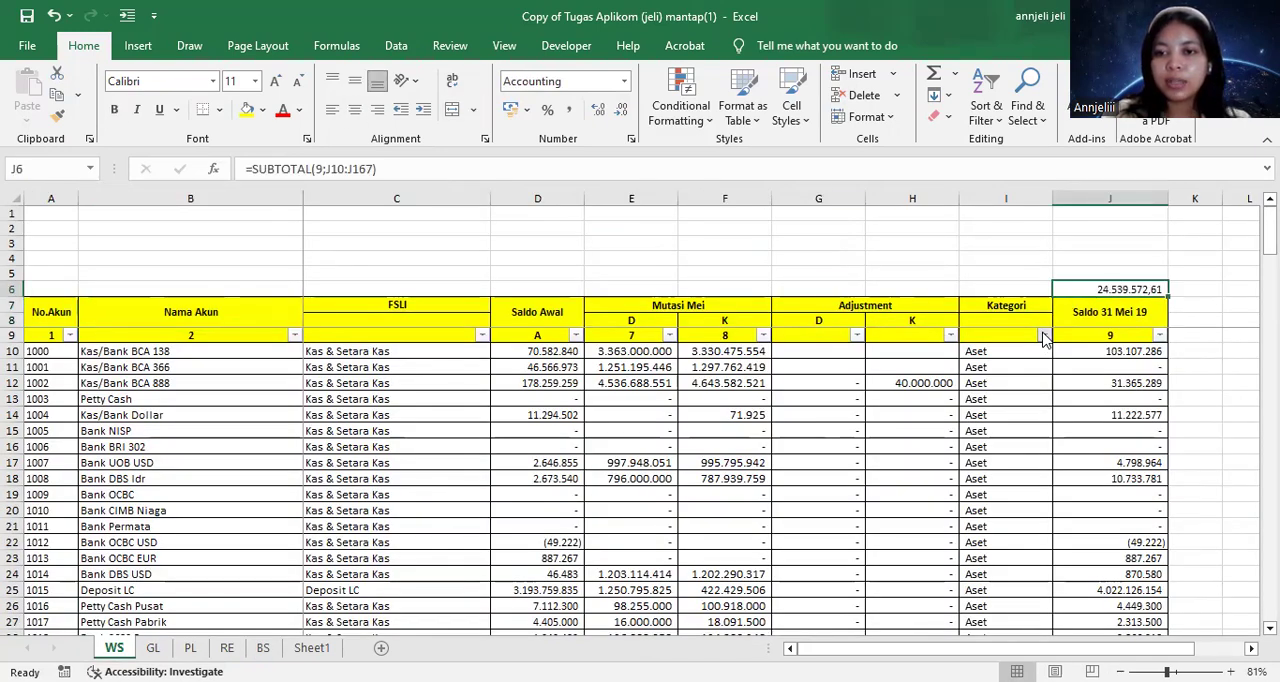
{"action": "left_click", "coordinate": [1044, 335]}
{"action": "left_click", "coordinate": [843, 487]}
{"action": "left_click", "coordinate": [846, 503]}
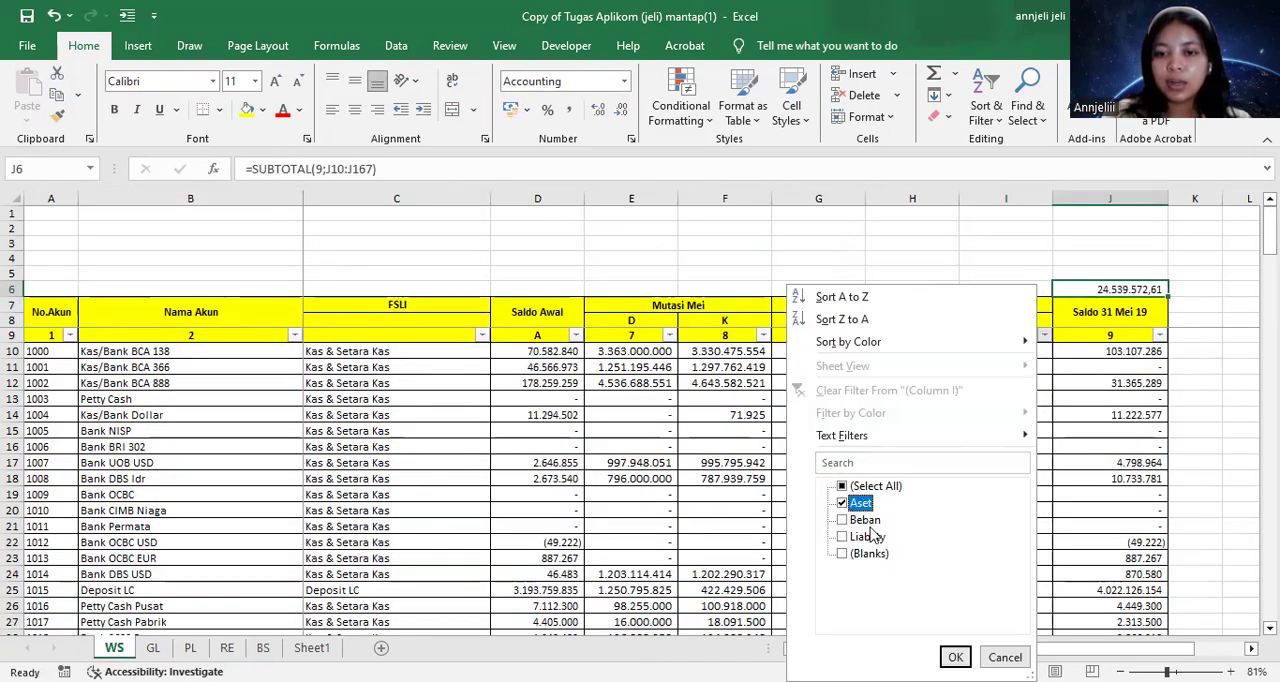
{"action": "left_click", "coordinate": [955, 657]}
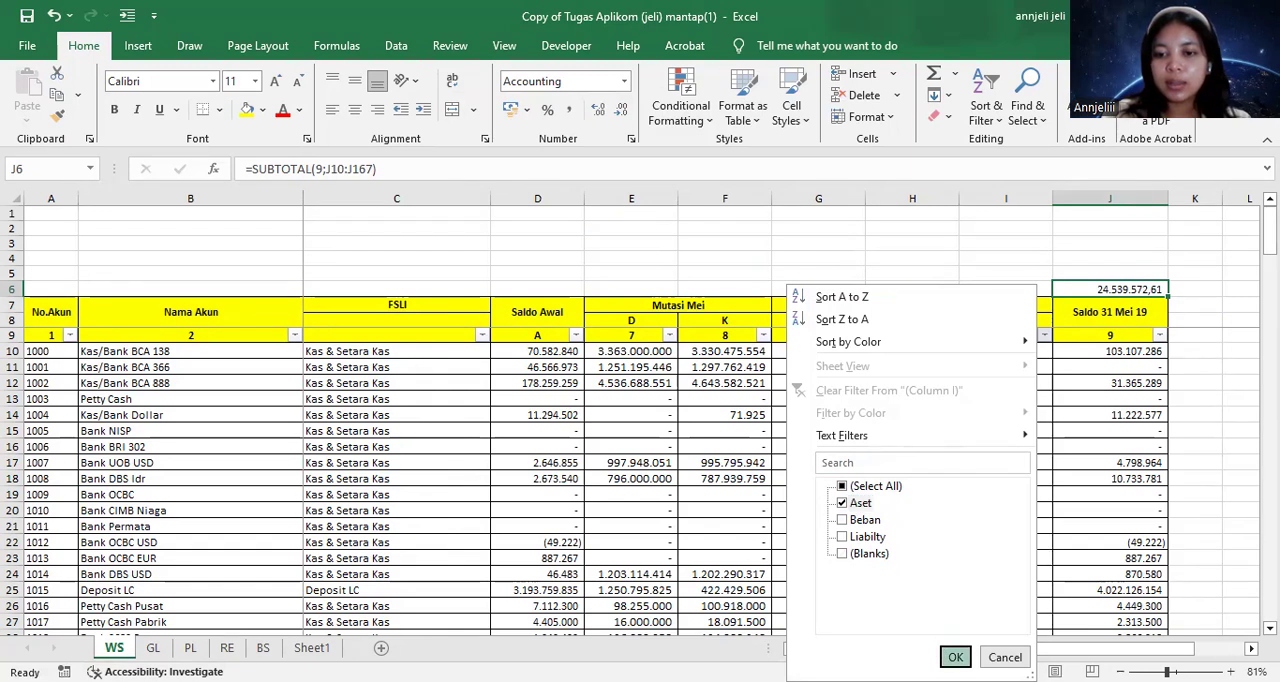
Inspect the SUBTOTAL formula in WS cell J6 and compare its asset subtotal with Total Aset on the BS sheet
{"action": "double_click", "coordinate": [1110, 289]}
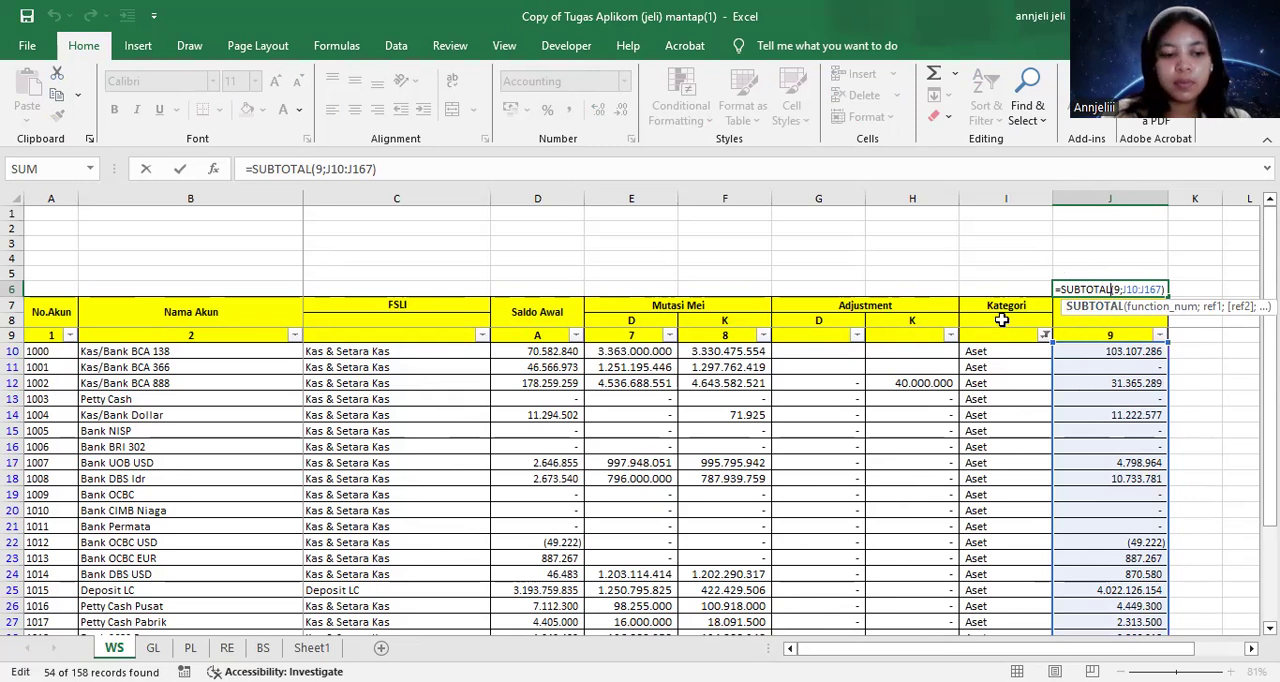
{"action": "key", "text": "ctrl+Return"}
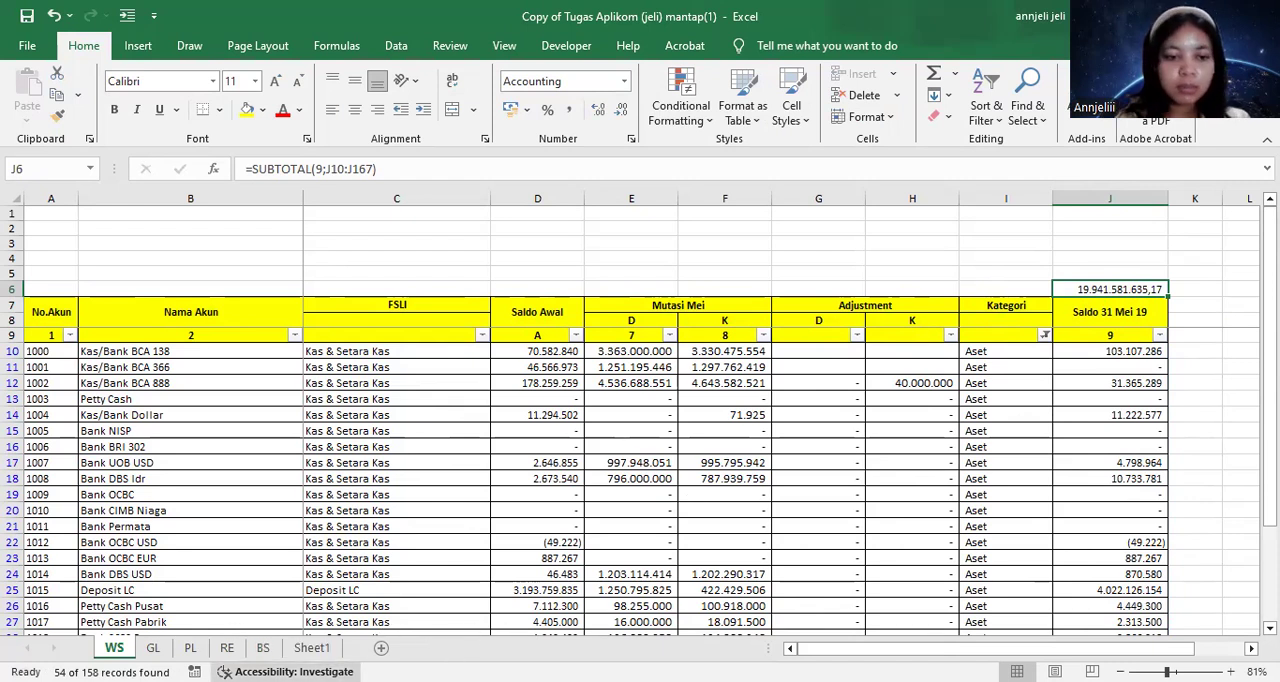
{"action": "left_click", "coordinate": [263, 647]}
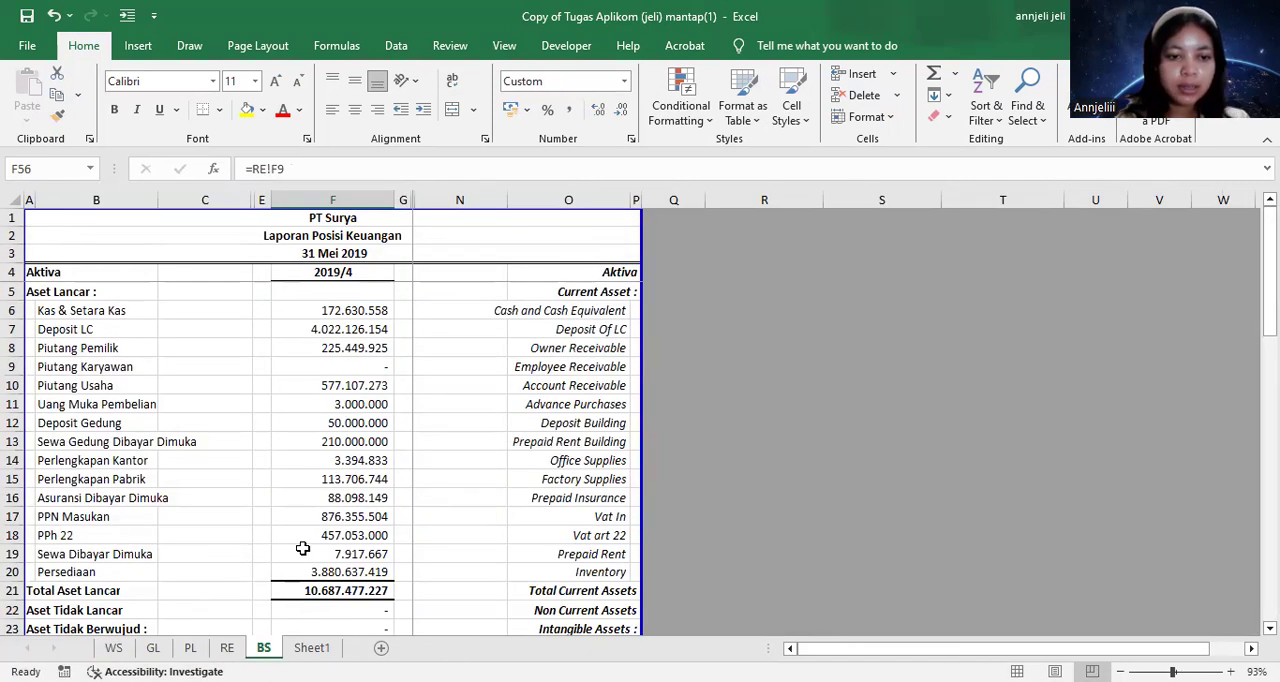
{"action": "scroll", "coordinate": [302, 548], "scroll_direction": "down", "scroll_amount": 5}
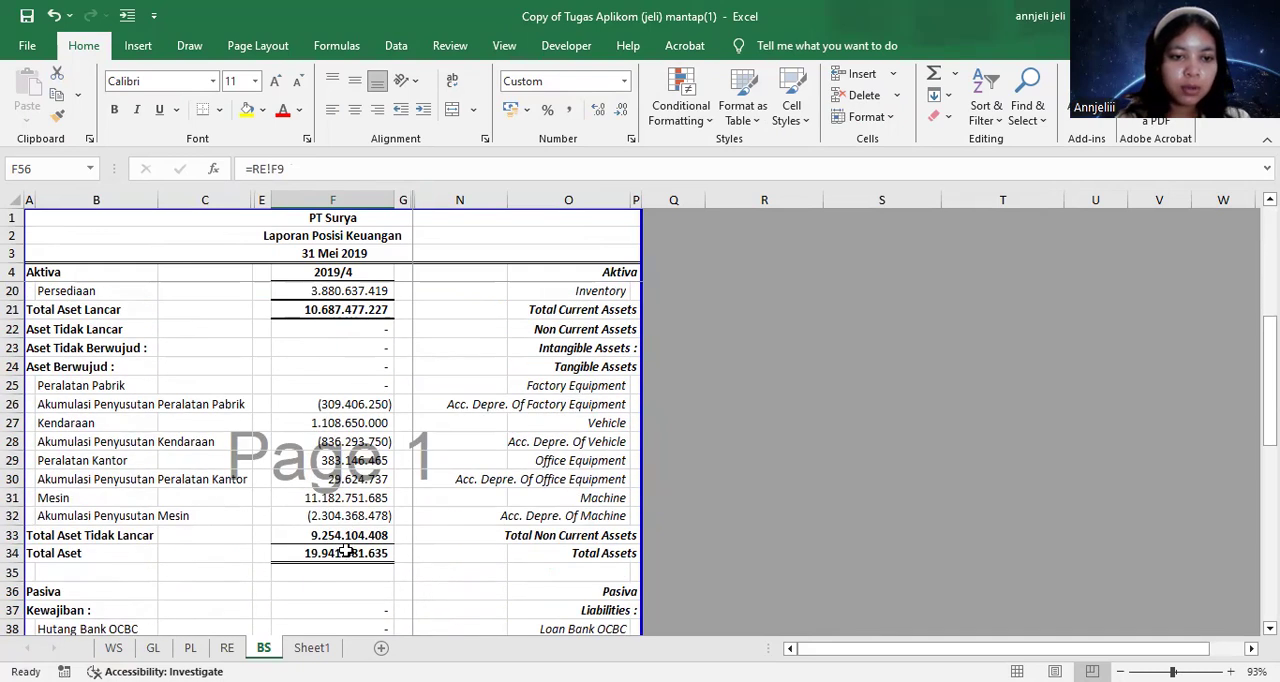
{"action": "scroll", "coordinate": [305, 540], "scroll_direction": "down", "scroll_amount": 5}
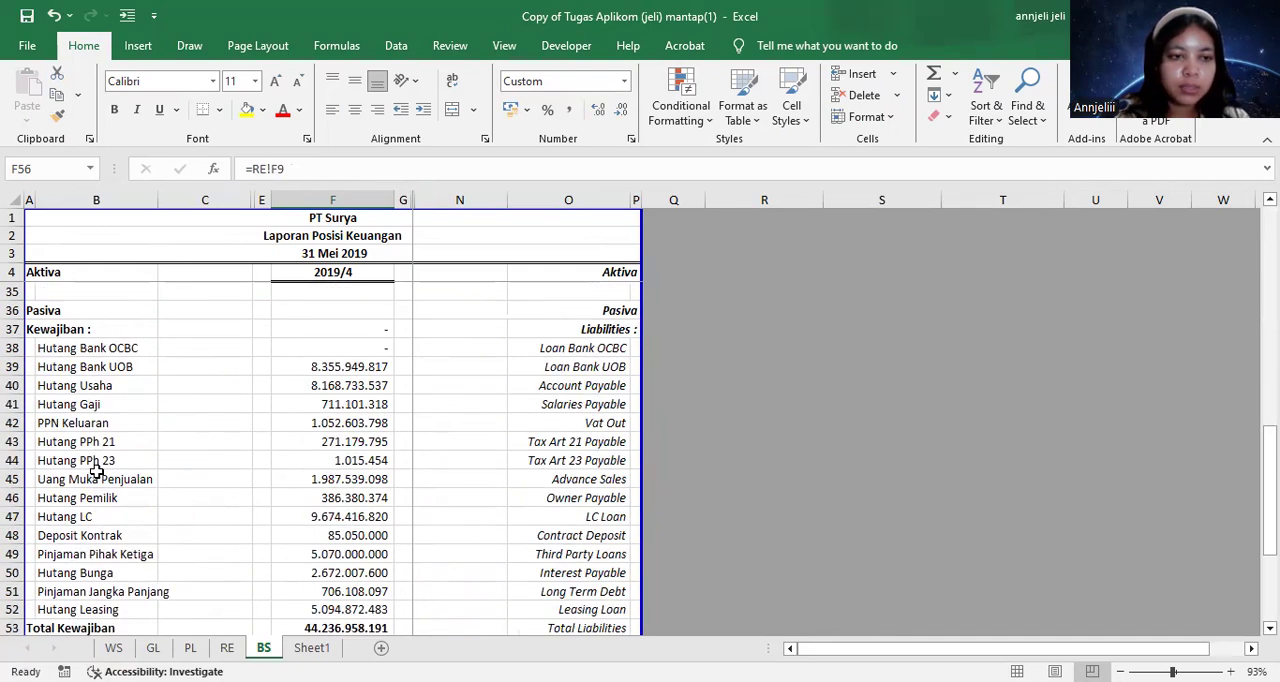
Change the Kategori filter on the WS sheet to show only Liabilty accounts
{"action": "left_click", "coordinate": [114, 647]}
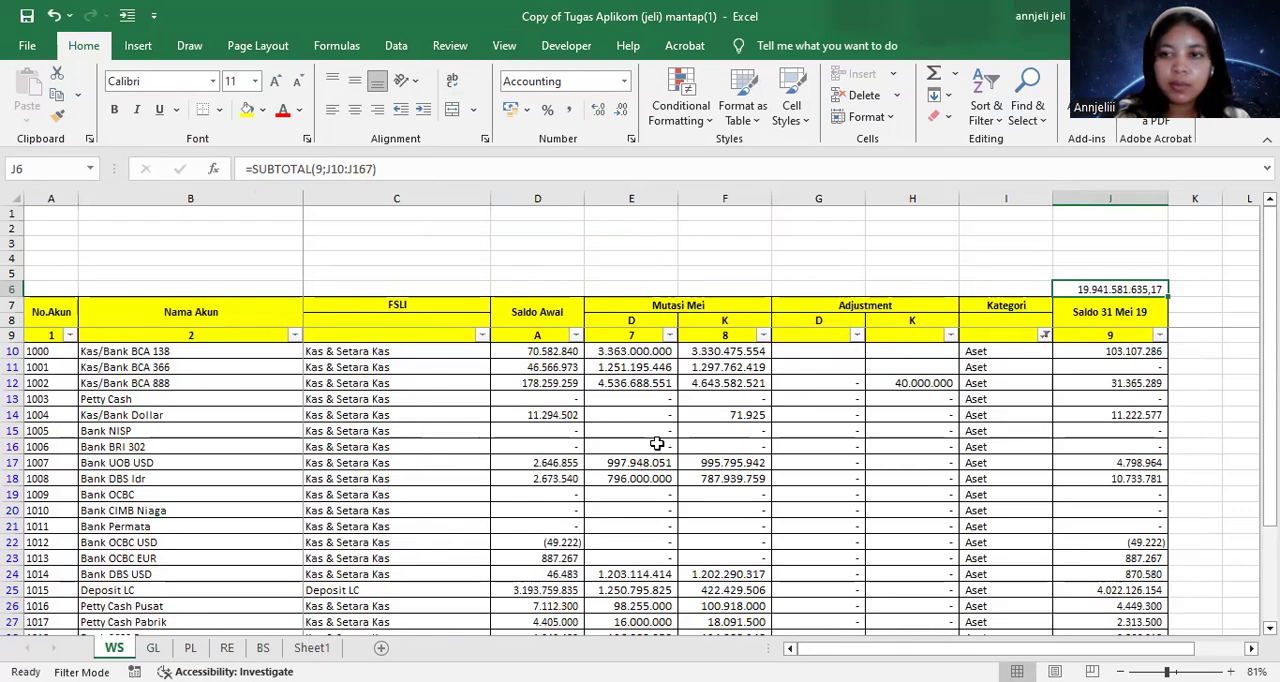
{"action": "left_click", "coordinate": [1040, 323]}
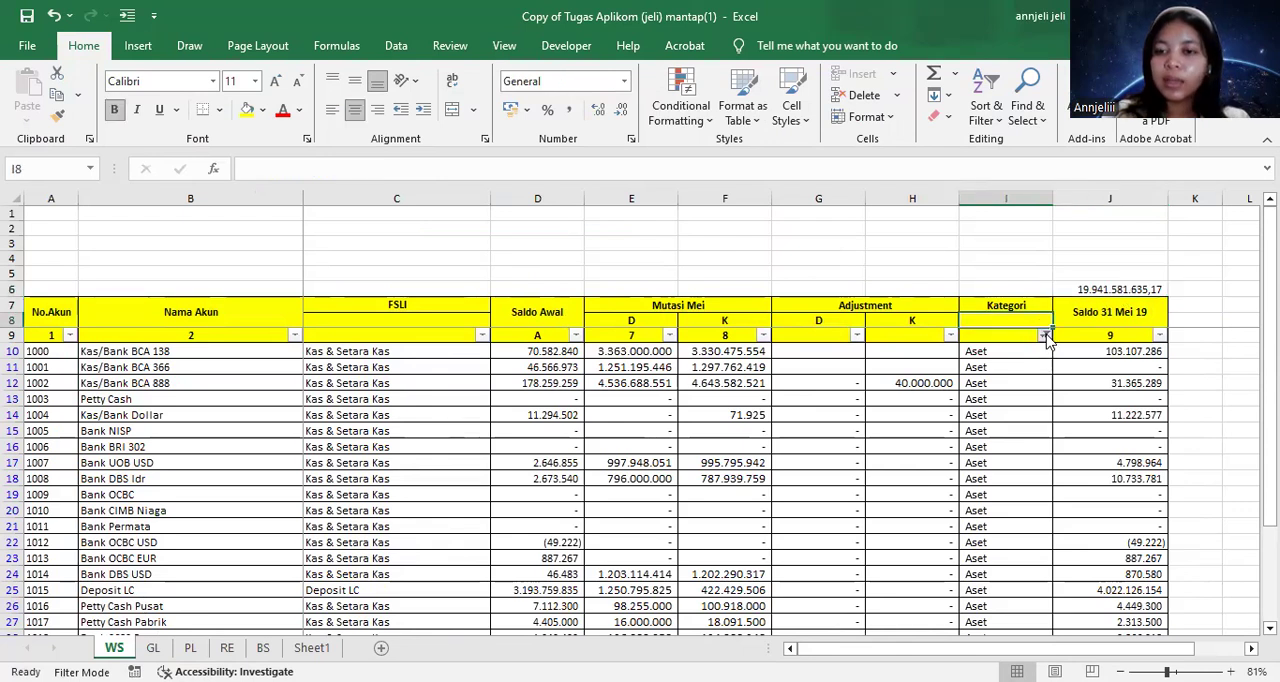
{"action": "left_click", "coordinate": [841, 487]}
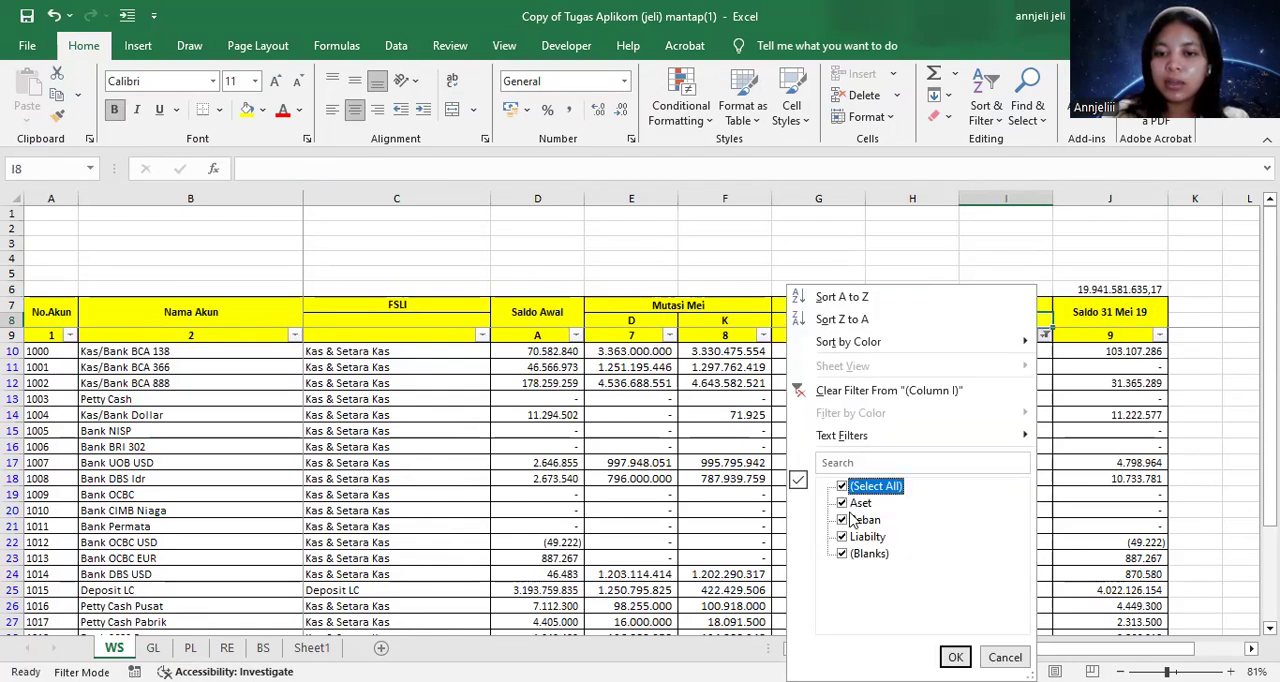
{"action": "left_click", "coordinate": [842, 486]}
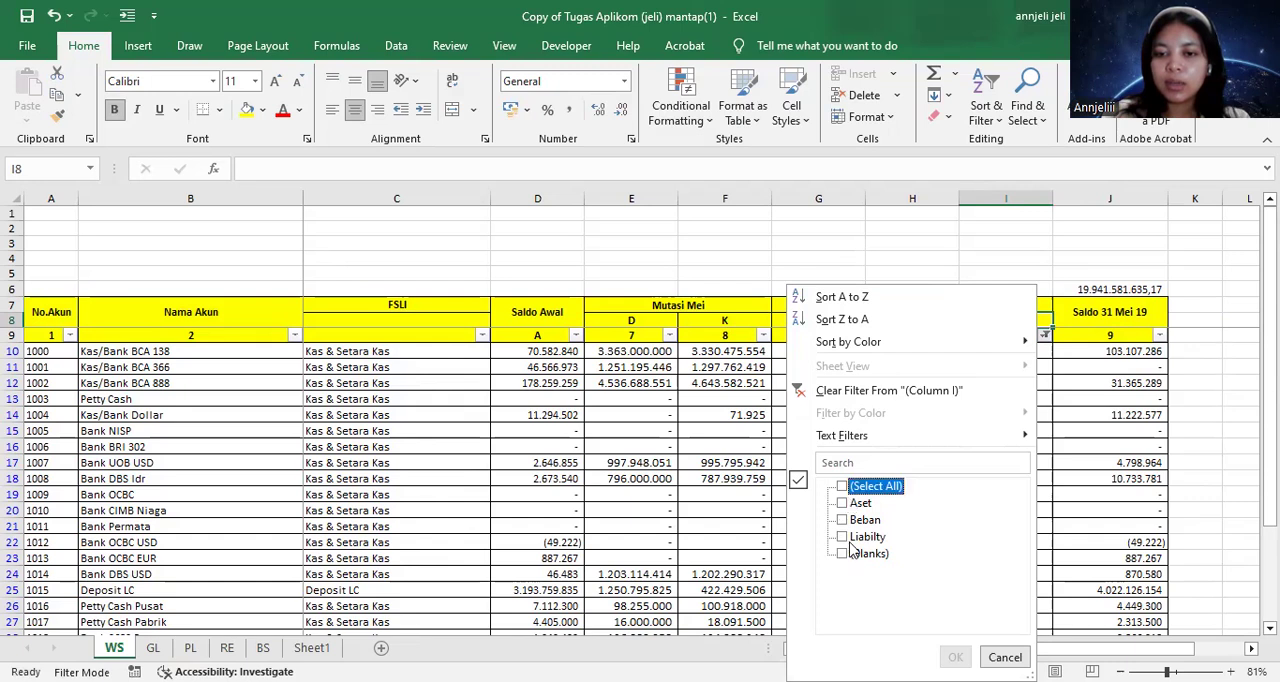
{"action": "left_click", "coordinate": [843, 537]}
{"action": "left_click", "coordinate": [955, 656]}
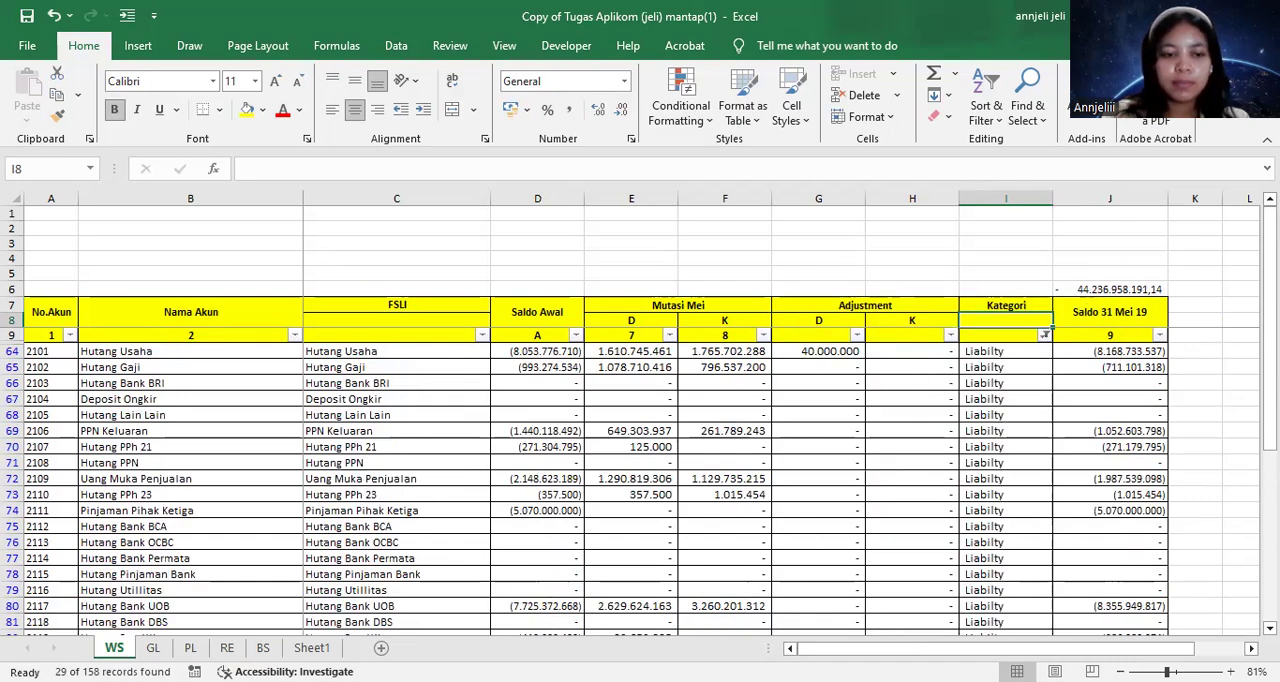
Compare the filtered liability subtotal in WS cell J6 with Total Kewajiban on the BS sheet and review the balance sheet
{"action": "left_click", "coordinate": [265, 647]}
{"action": "scroll", "coordinate": [273, 517], "scroll_direction": "down", "scroll_amount": 2}
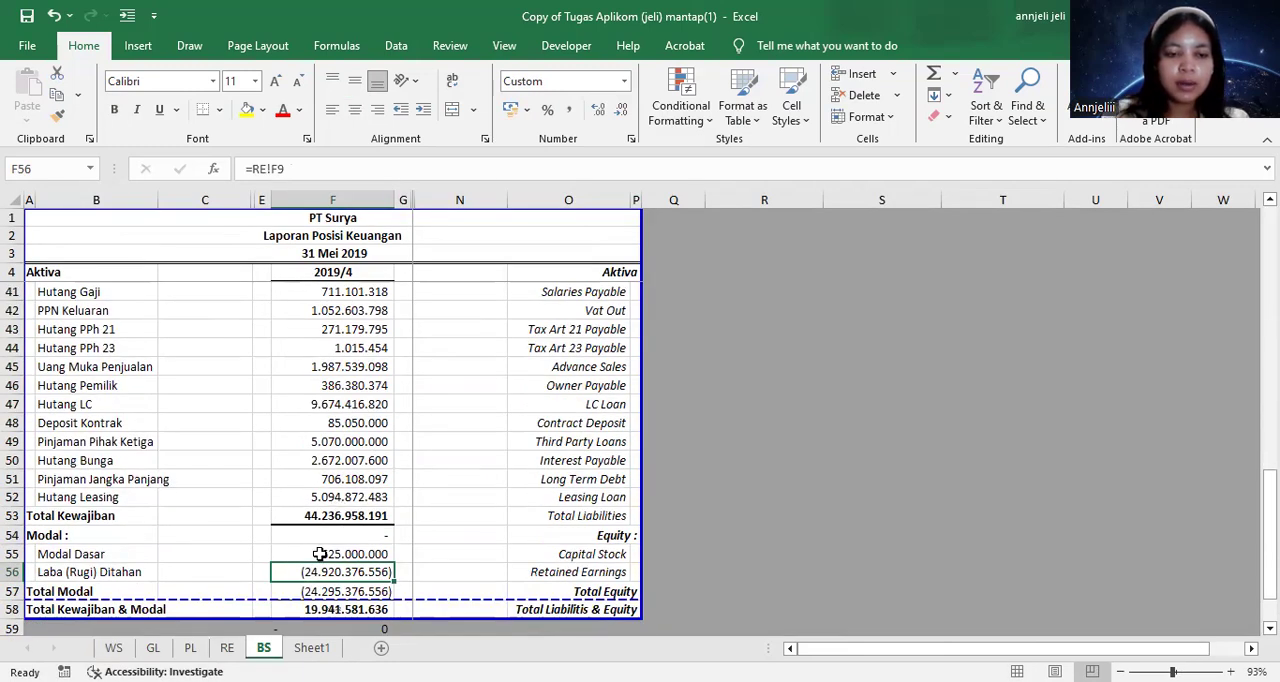
{"action": "left_click", "coordinate": [114, 647]}
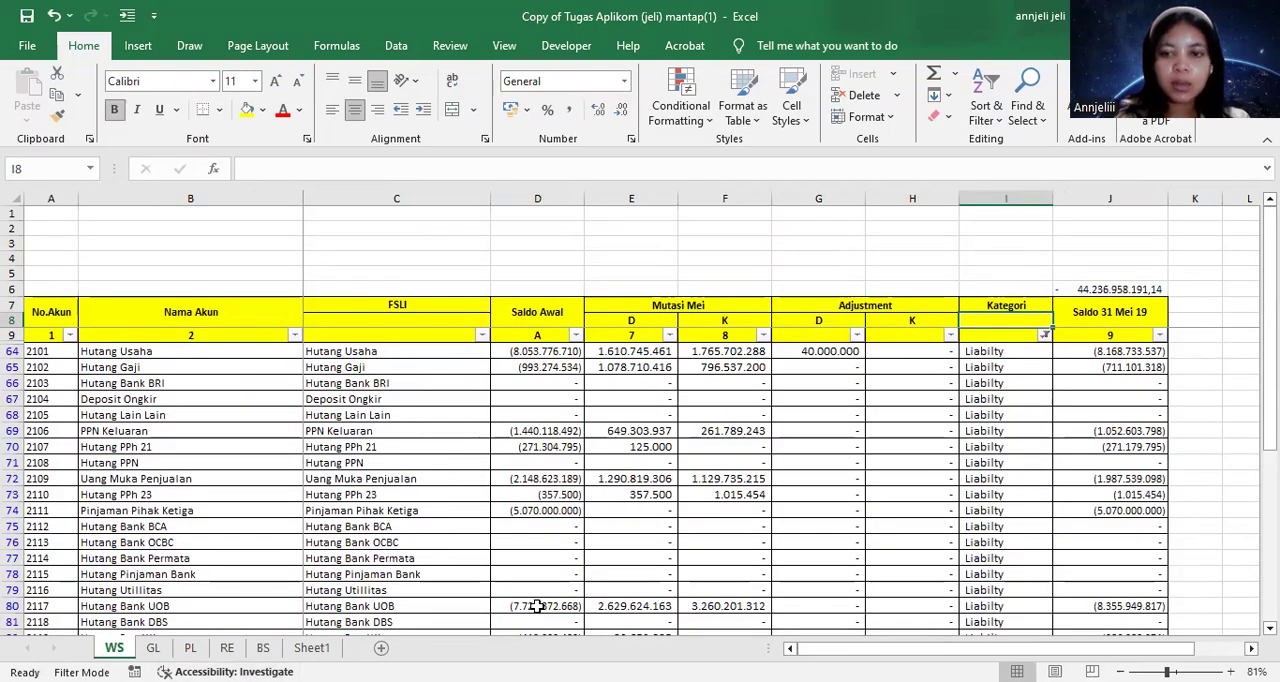
{"action": "left_click", "coordinate": [311, 647]}
{"action": "left_click", "coordinate": [262, 647]}
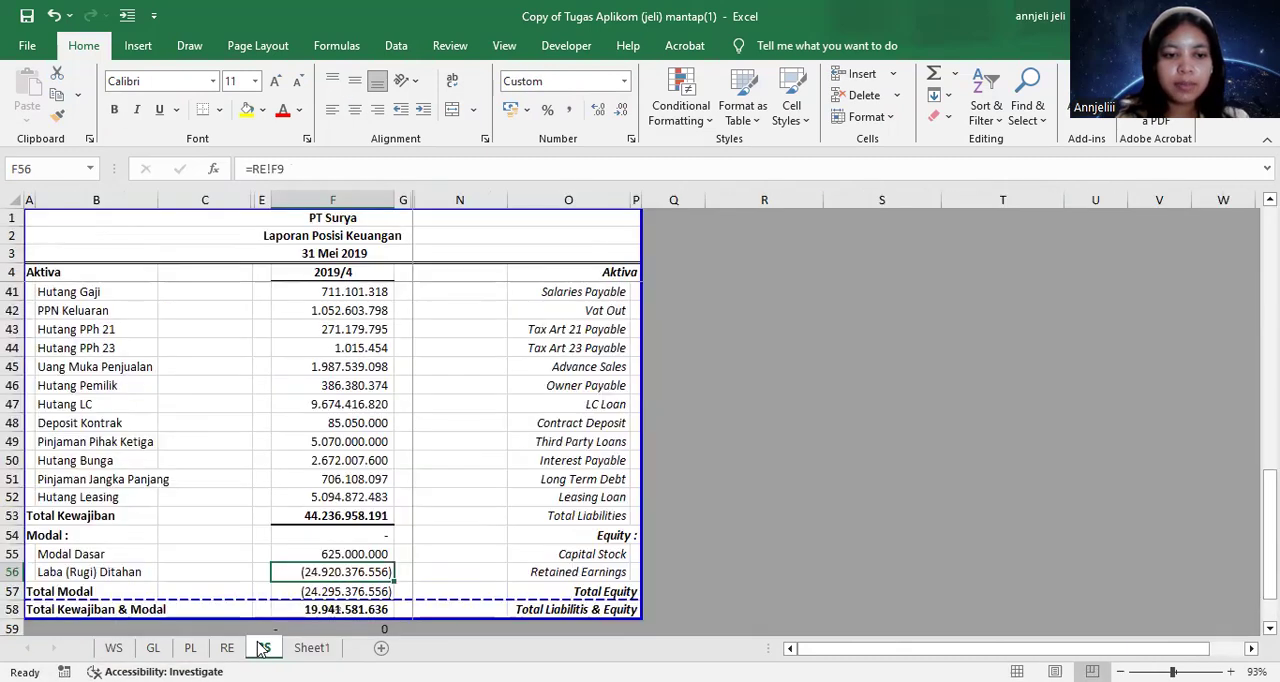
{"action": "scroll", "coordinate": [508, 540], "scroll_direction": "up", "scroll_amount": 9}
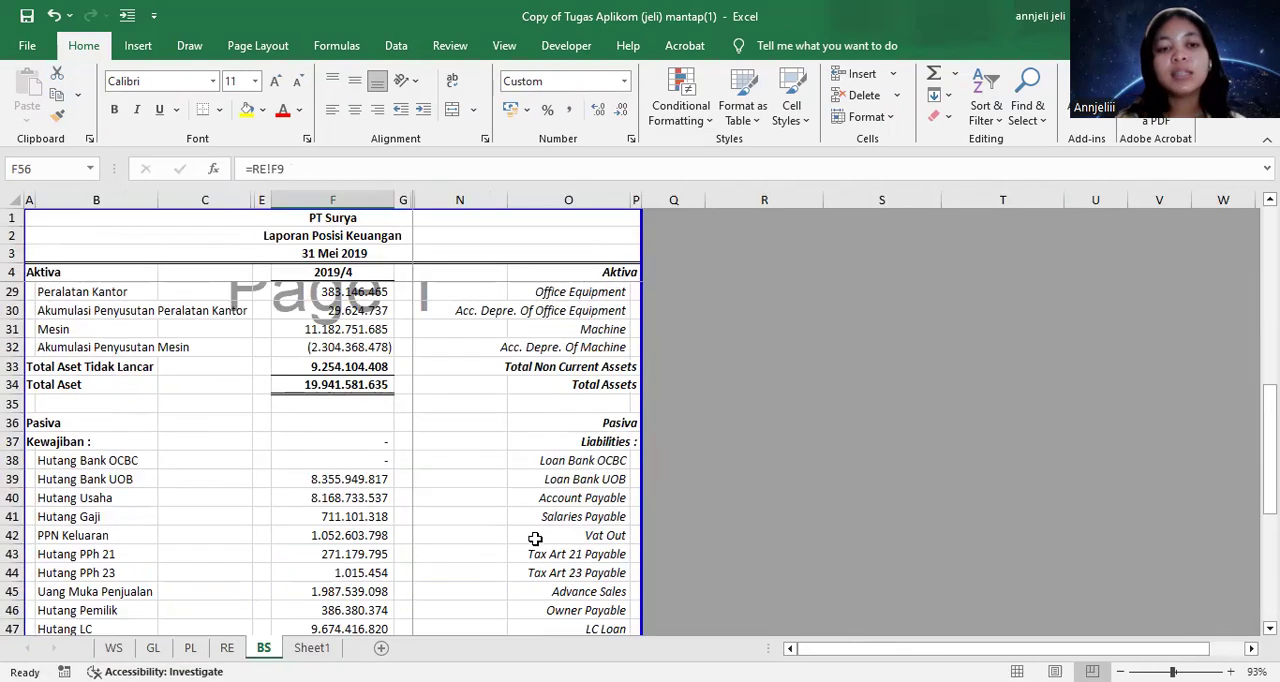
{"action": "scroll", "coordinate": [595, 509], "scroll_direction": "up", "scroll_amount": 3}
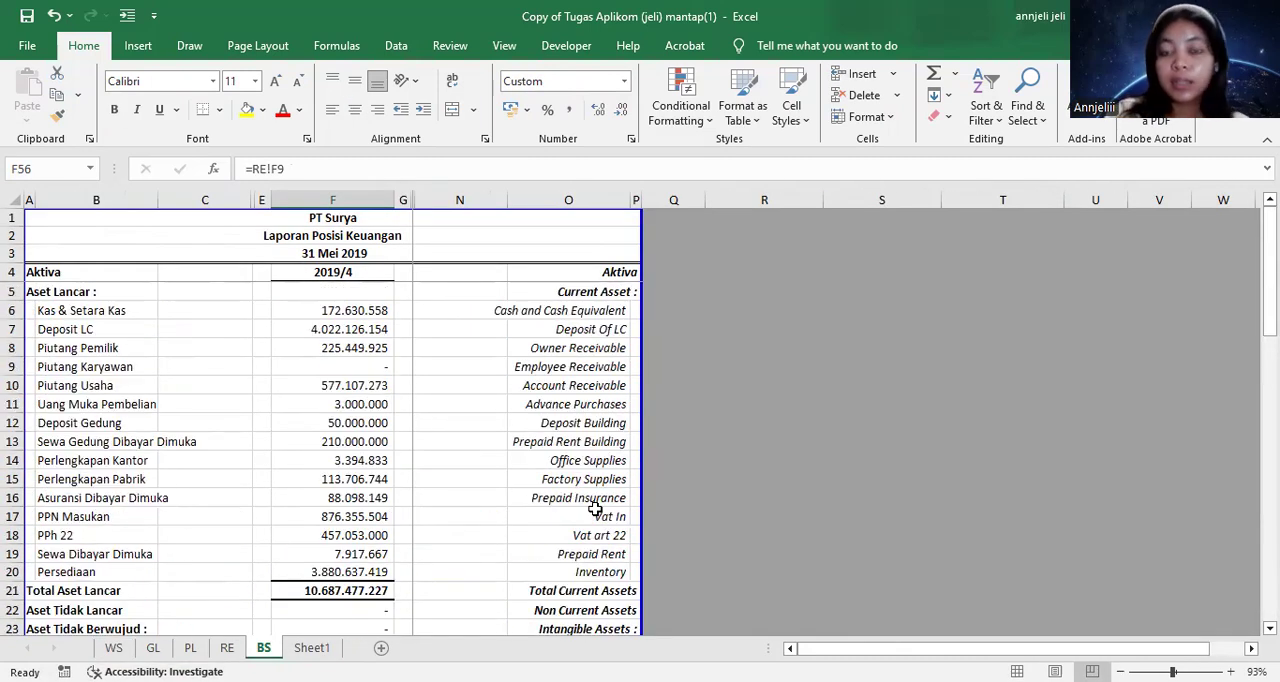